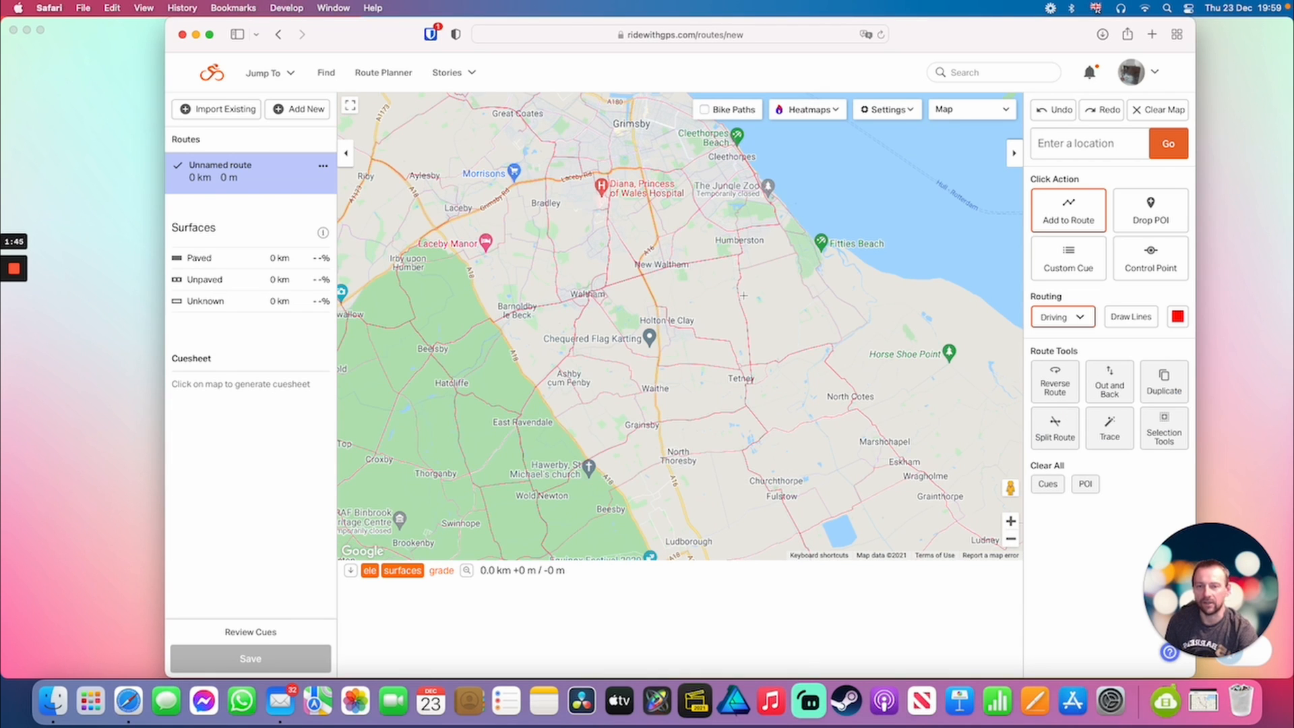
Start the route just south of Humberston and extend it south through Tetney to Fulstow.
scroll(743, 295, "up", 4)
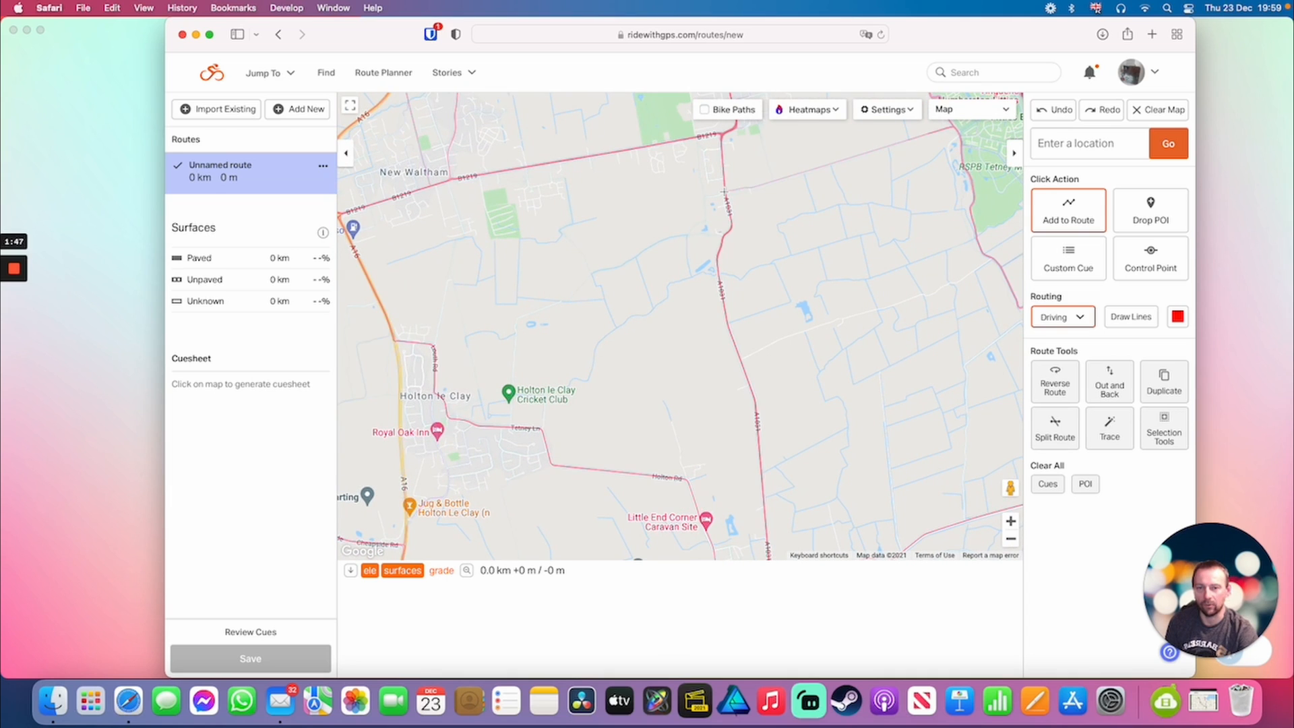
scroll(803, 329, "down", 5)
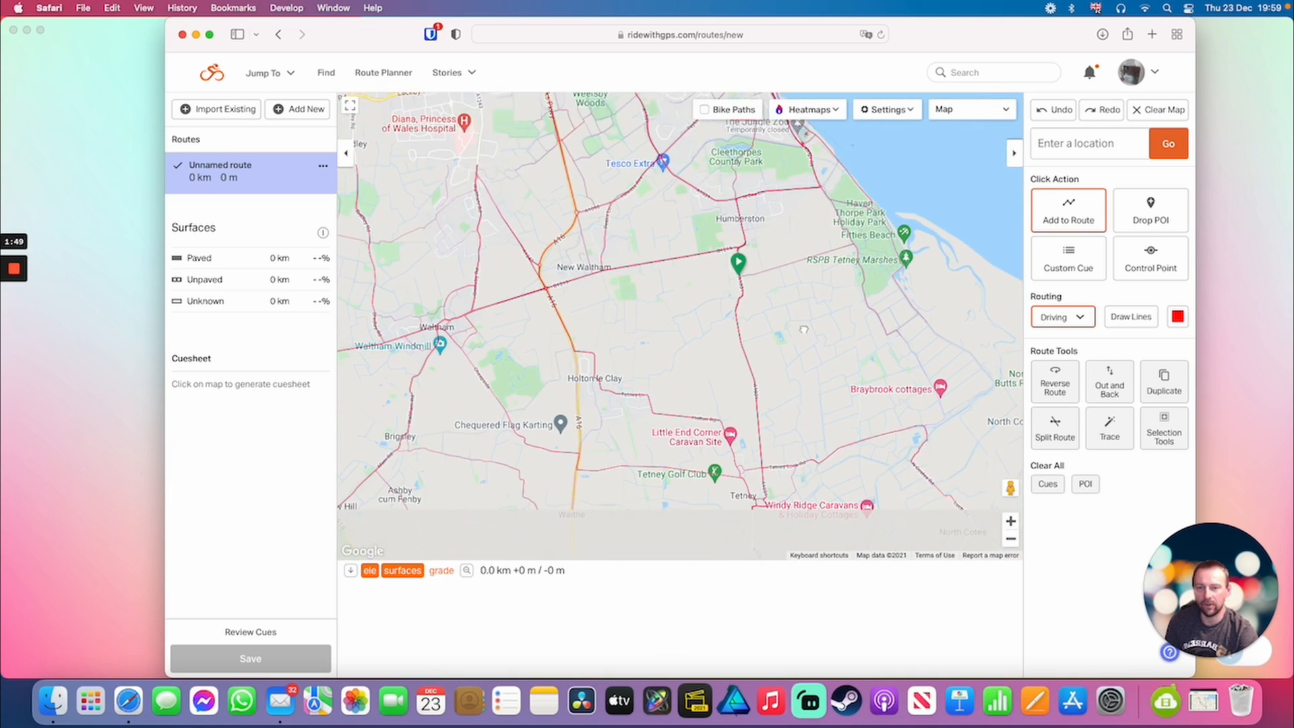
scroll(803, 330, "down", 5)
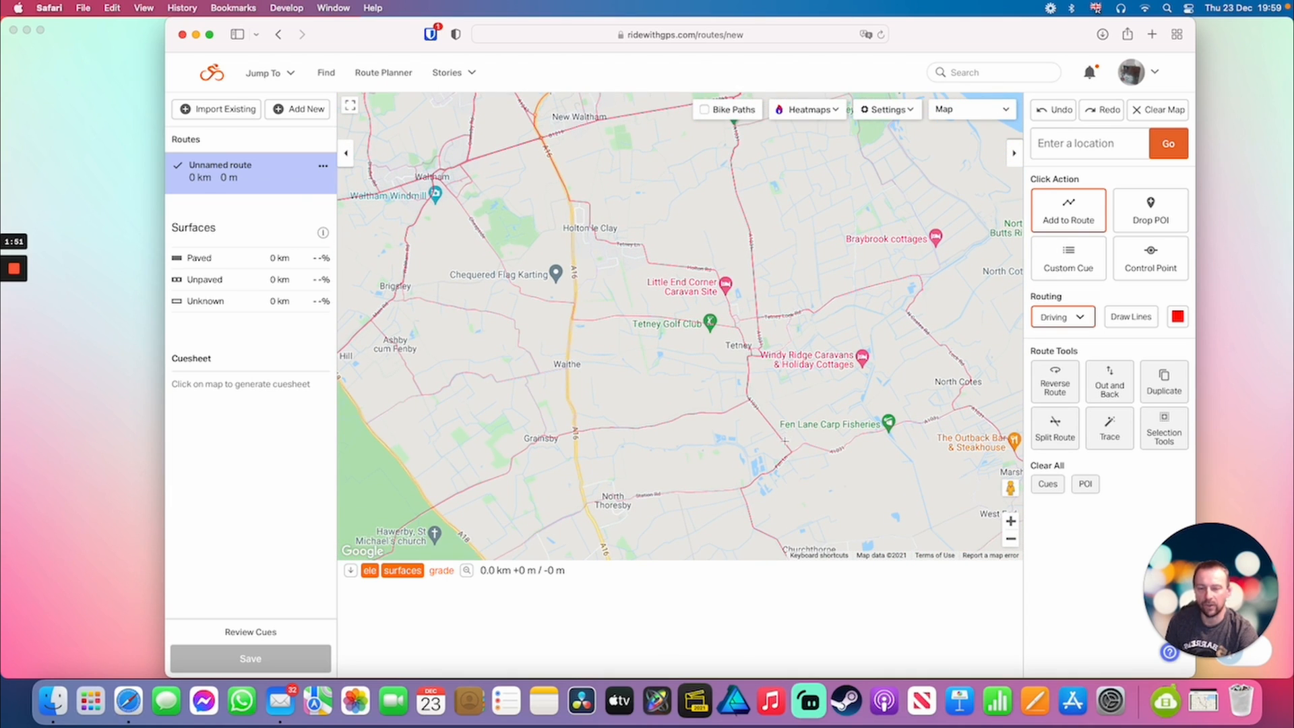
scroll(785, 440, "down", 5)
scroll(754, 409, "down", 5)
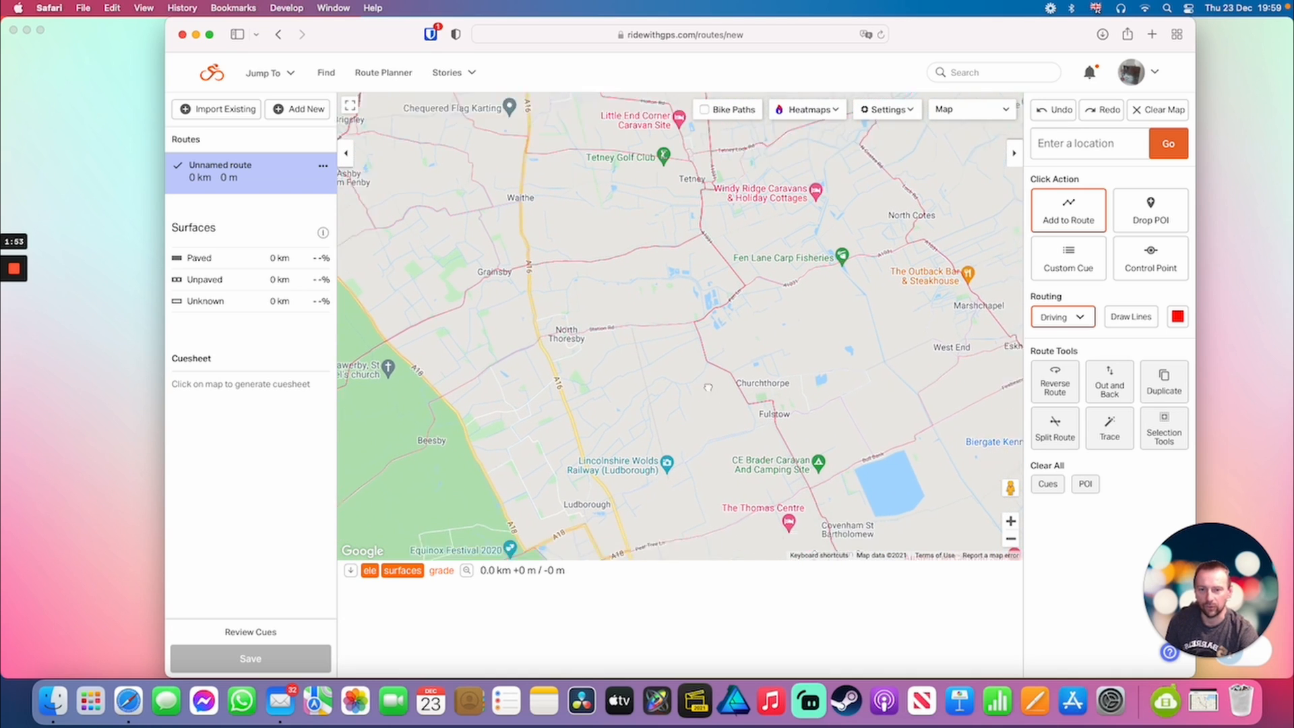
left_click(743, 382)
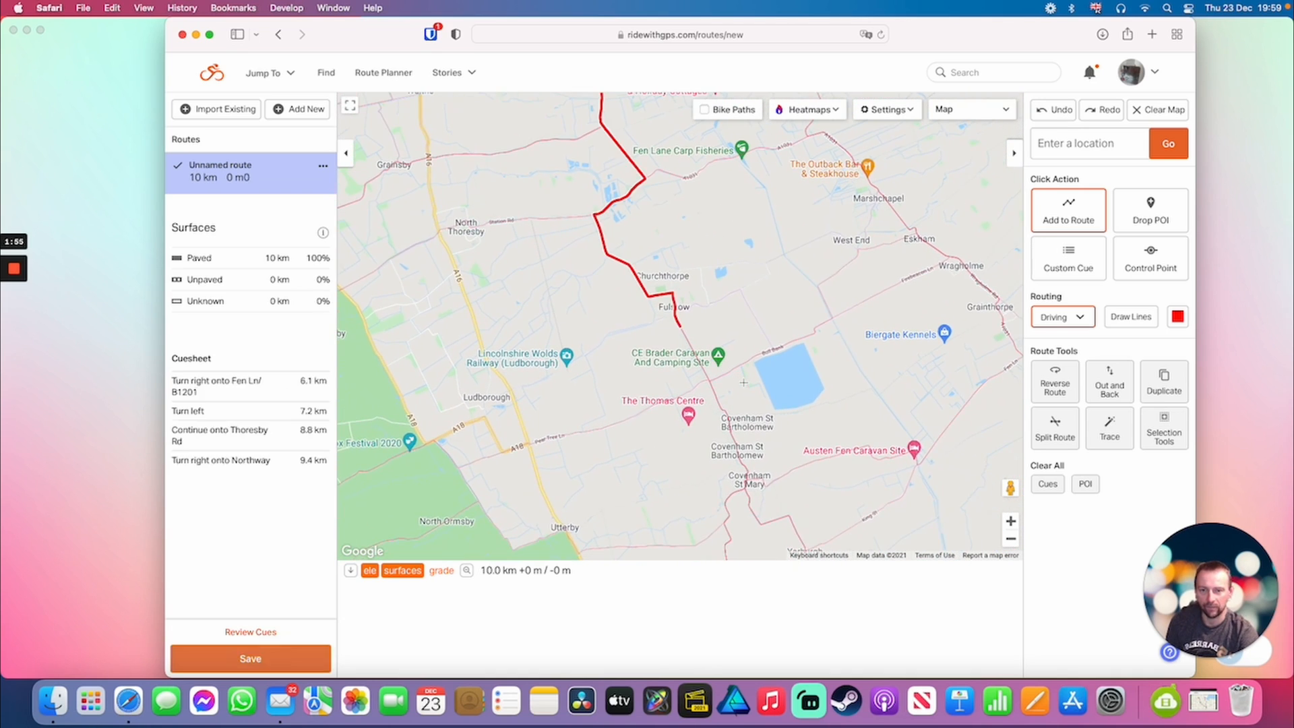
Extend the route south from Fulstow past Brackenborough Hall and into the centre of Louth.
scroll(697, 487, "down", 5)
left_click(692, 464)
scroll(662, 367, "down", 8)
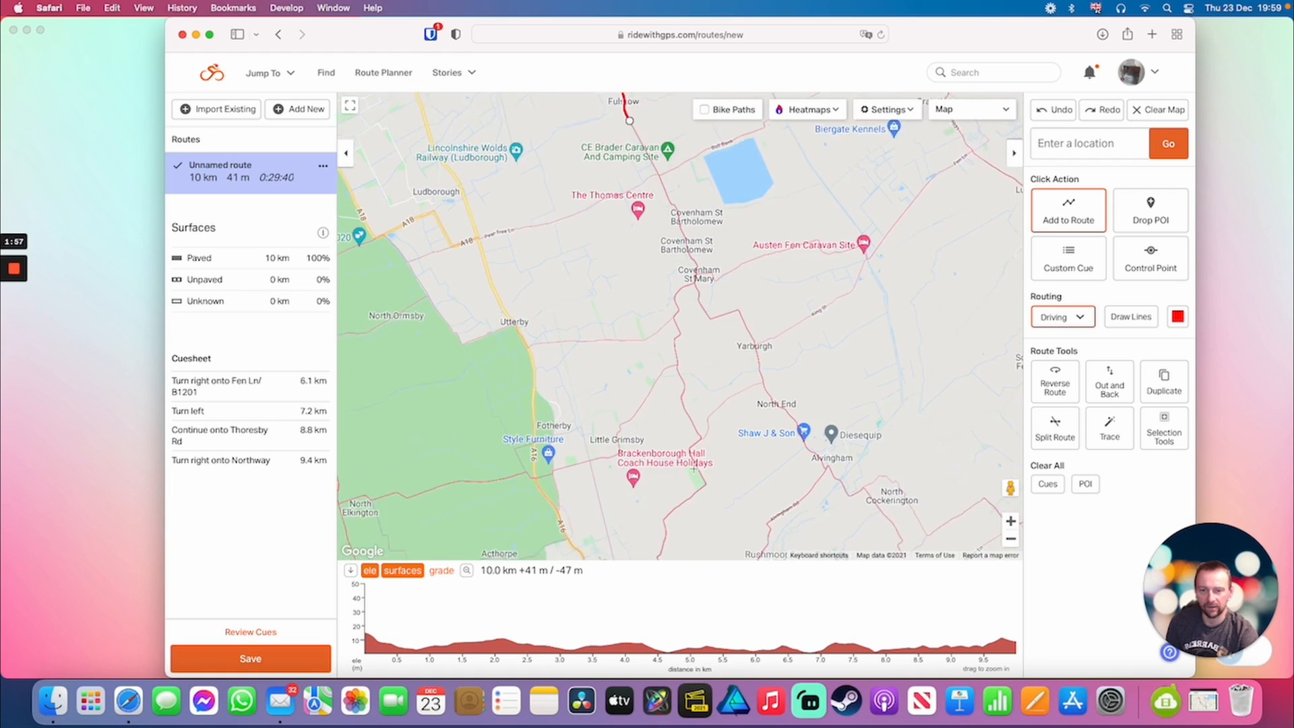
scroll(677, 463, "up", 5)
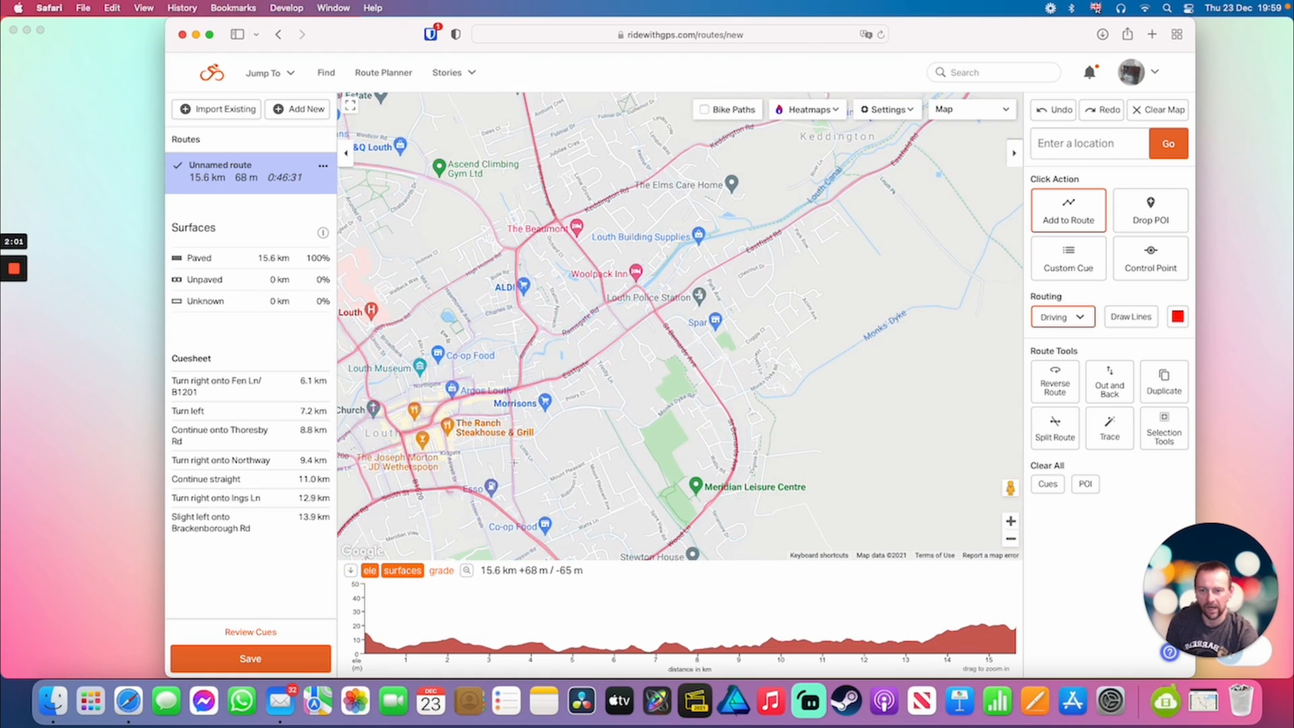
left_click(514, 465)
scroll(514, 465, "down", 3)
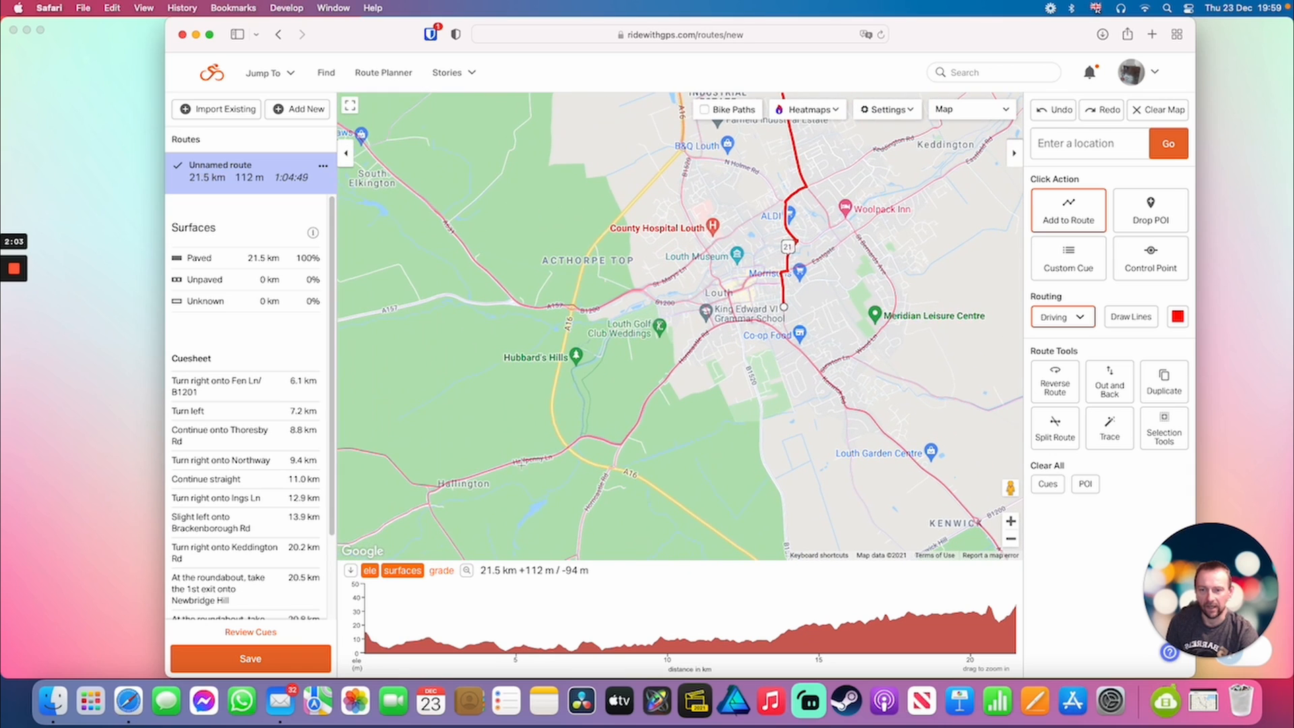
Extend the route west from Louth through Hallington and north to a point just beyond Kelstern.
left_click(489, 472)
scroll(505, 431, "down", 3)
left_click_drag(539, 311, 663, 317)
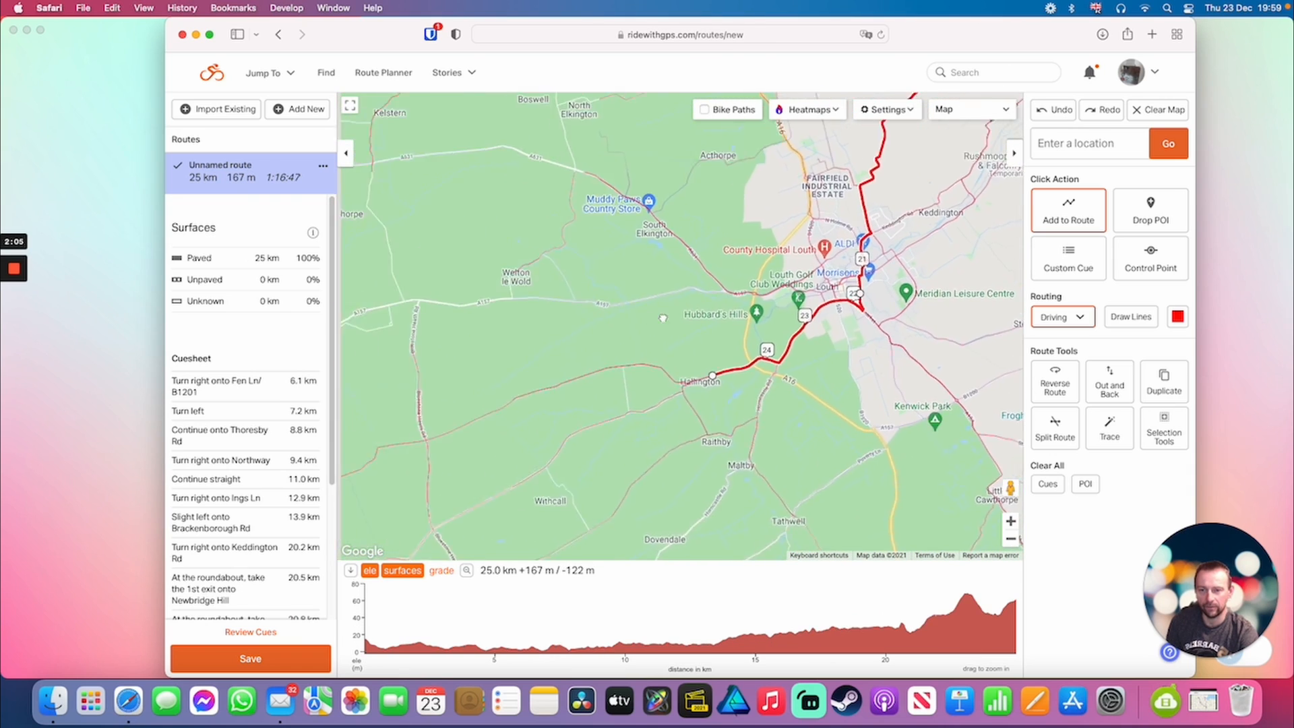
left_click(499, 330)
left_click_drag(740, 196, 726, 445)
left_click(657, 254)
Continue the route from Kelstern past Binbrook, Thorganby and Hatcliffe to near Beelsby Model Flying Club.
left_click_drag(634, 211, 634, 337)
left_click_drag(452, 302, 506, 302)
left_click(530, 331)
left_click_drag(704, 128, 645, 284)
left_click(624, 201)
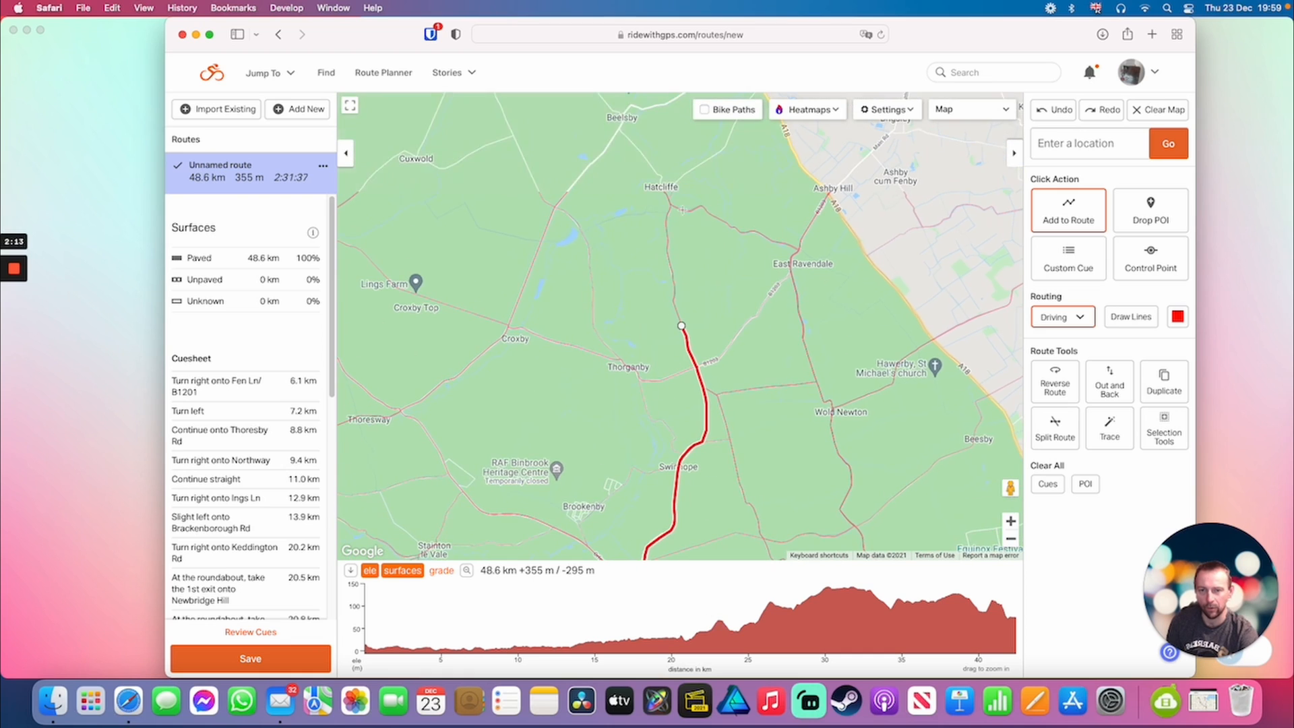
left_click_drag(752, 141, 625, 400)
left_click(683, 199)
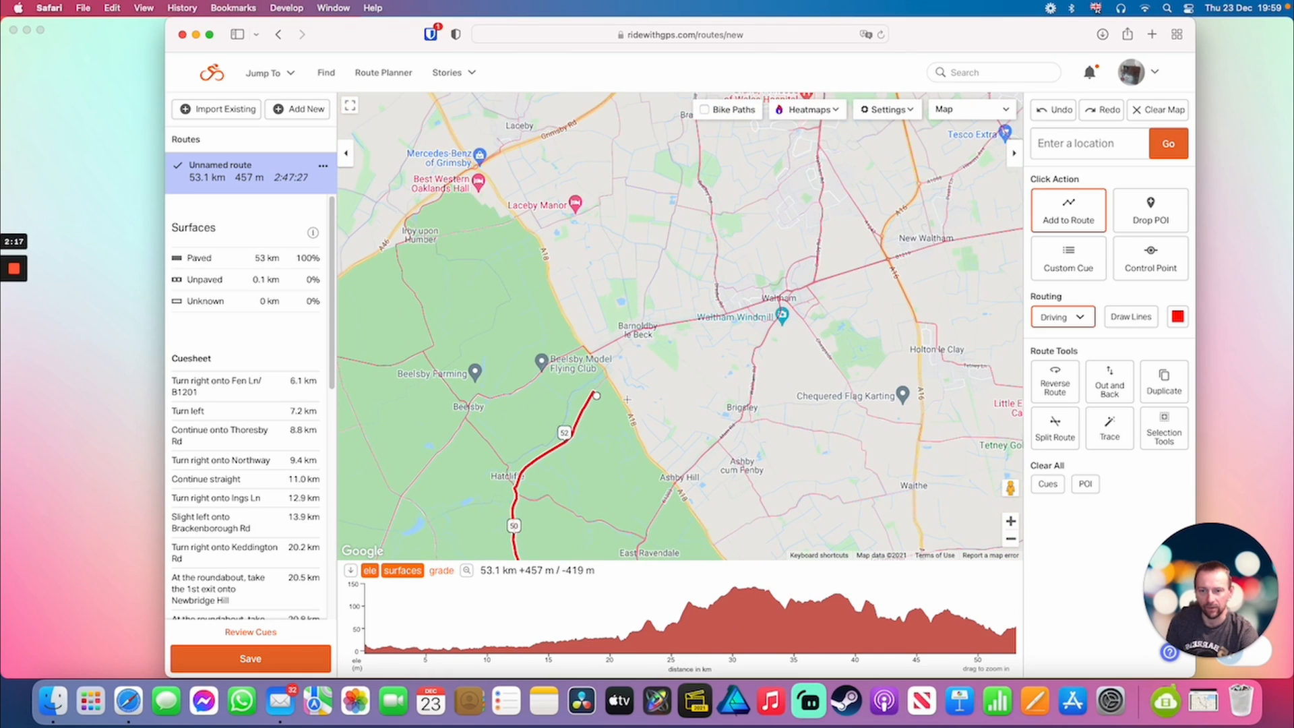
Extend the route east through Waltham to Humberston and close the loop at its start point.
scroll(627, 399, "up", 3)
left_click(801, 240)
left_click_drag(909, 251, 417, 342)
scroll(797, 337, "down", 2)
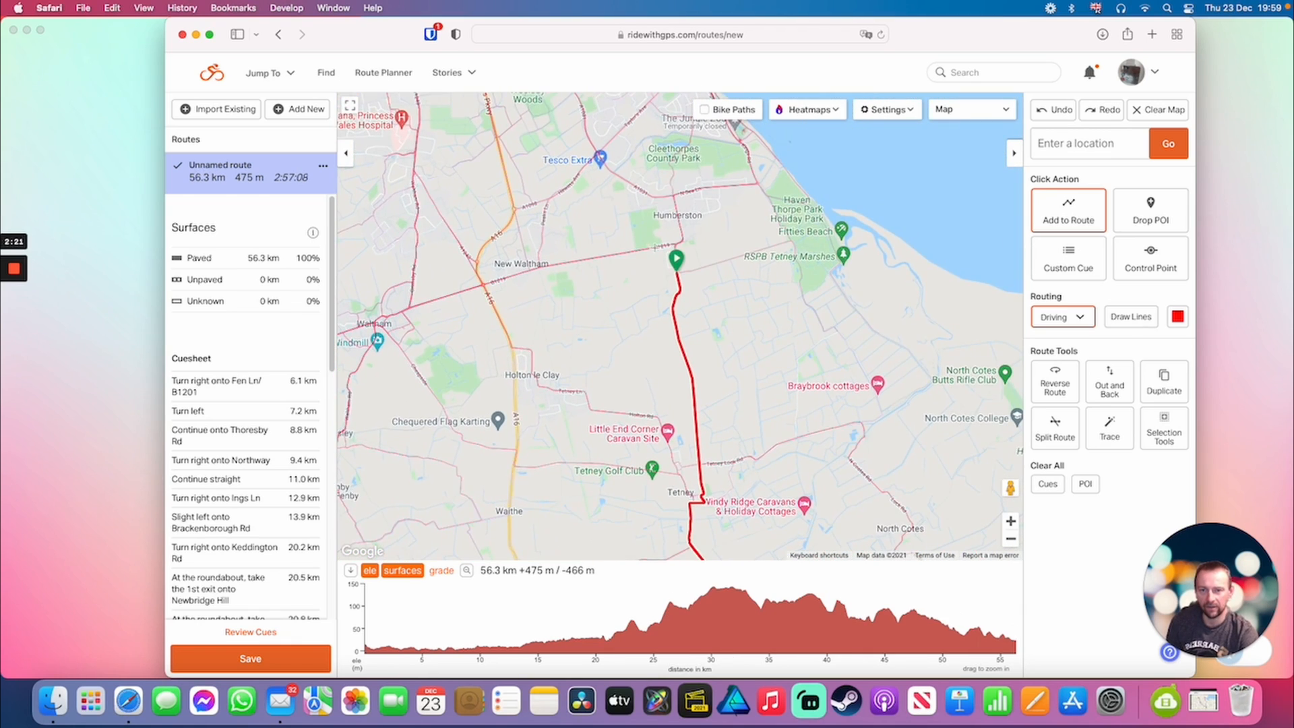
left_click(664, 252)
scroll(687, 277, "up", 5)
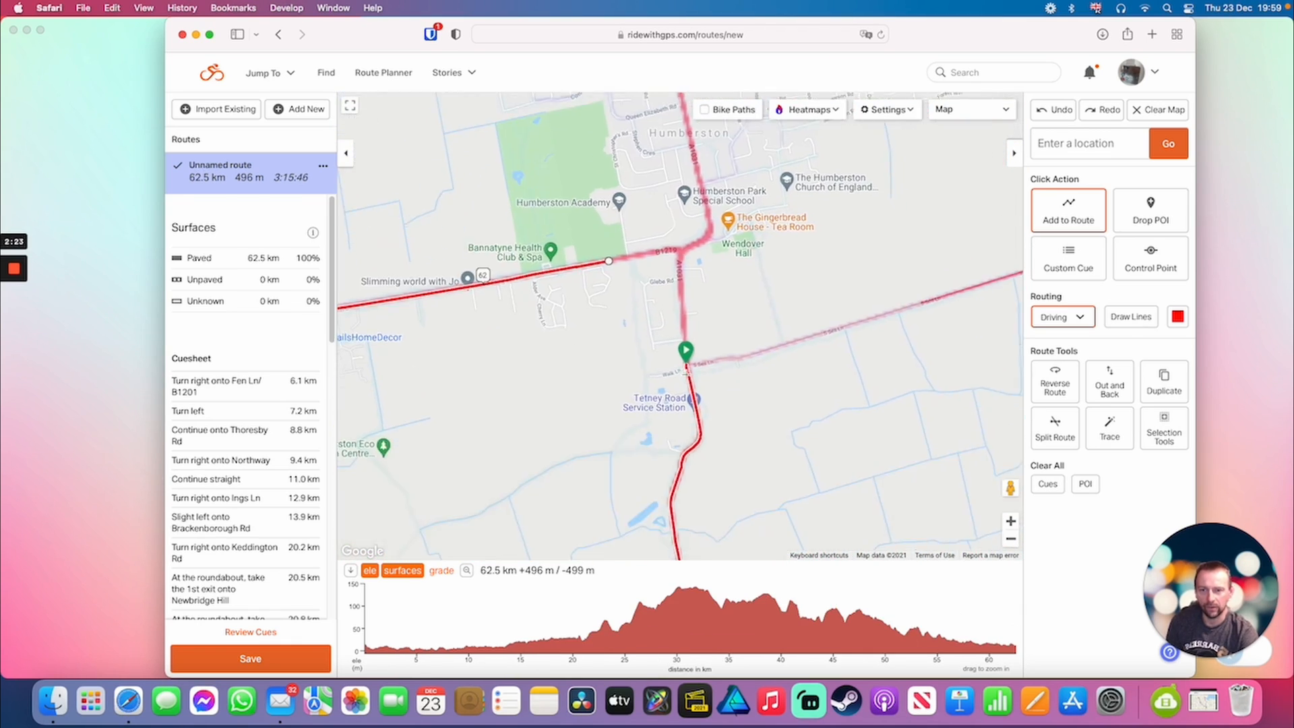
left_click(688, 350)
scroll(688, 350, "up", 3)
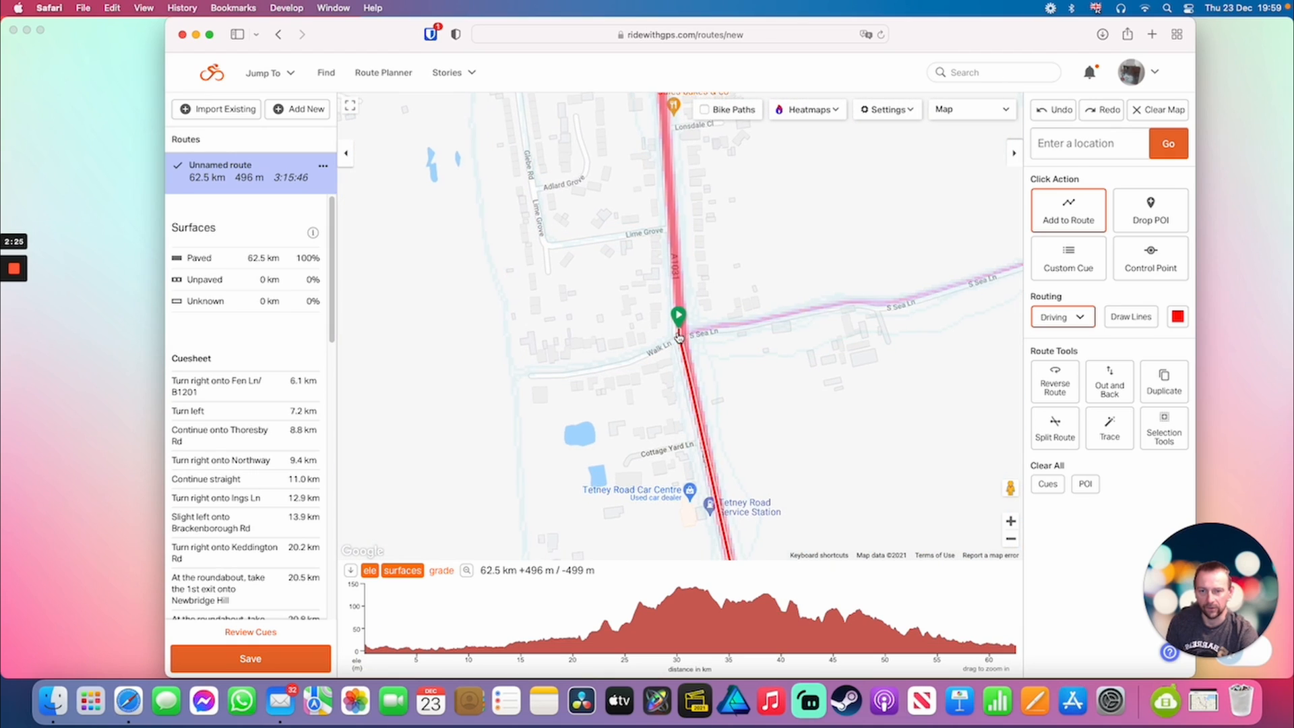
scroll(715, 406, "down", 6)
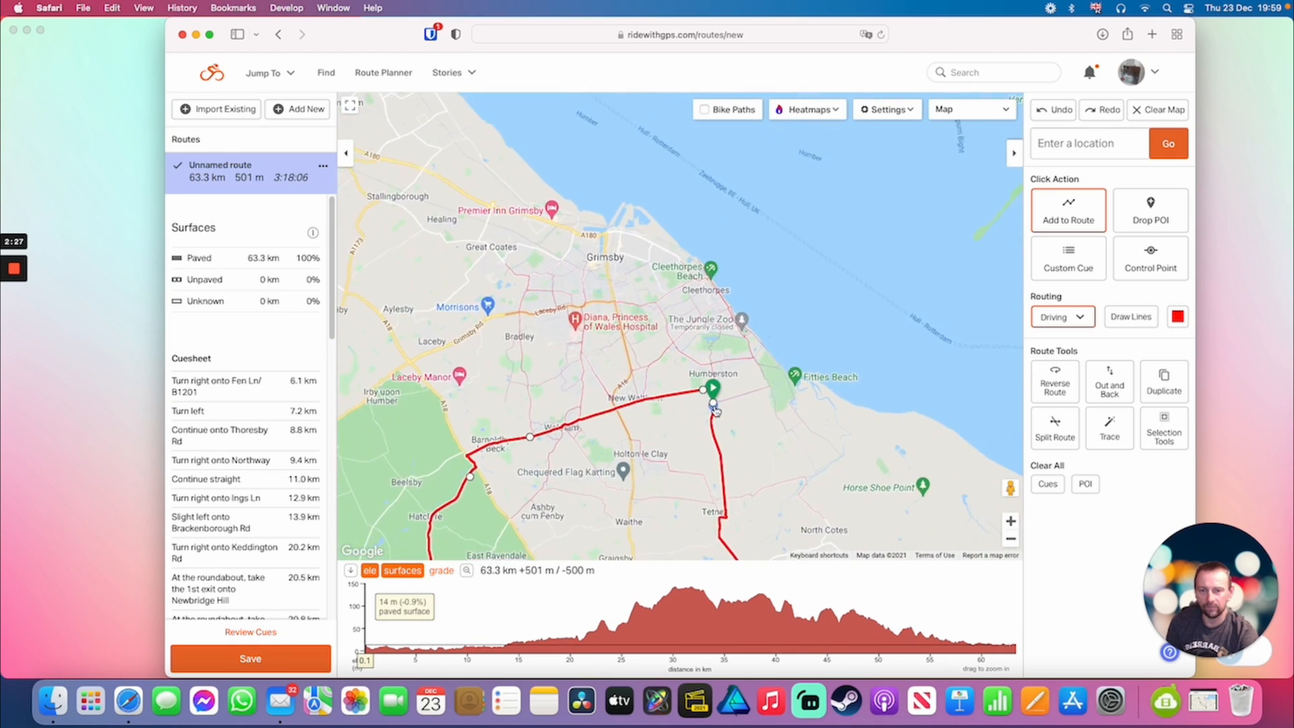
left_click_drag(777, 442, 697, 222)
left_click_drag(742, 309, 828, 357)
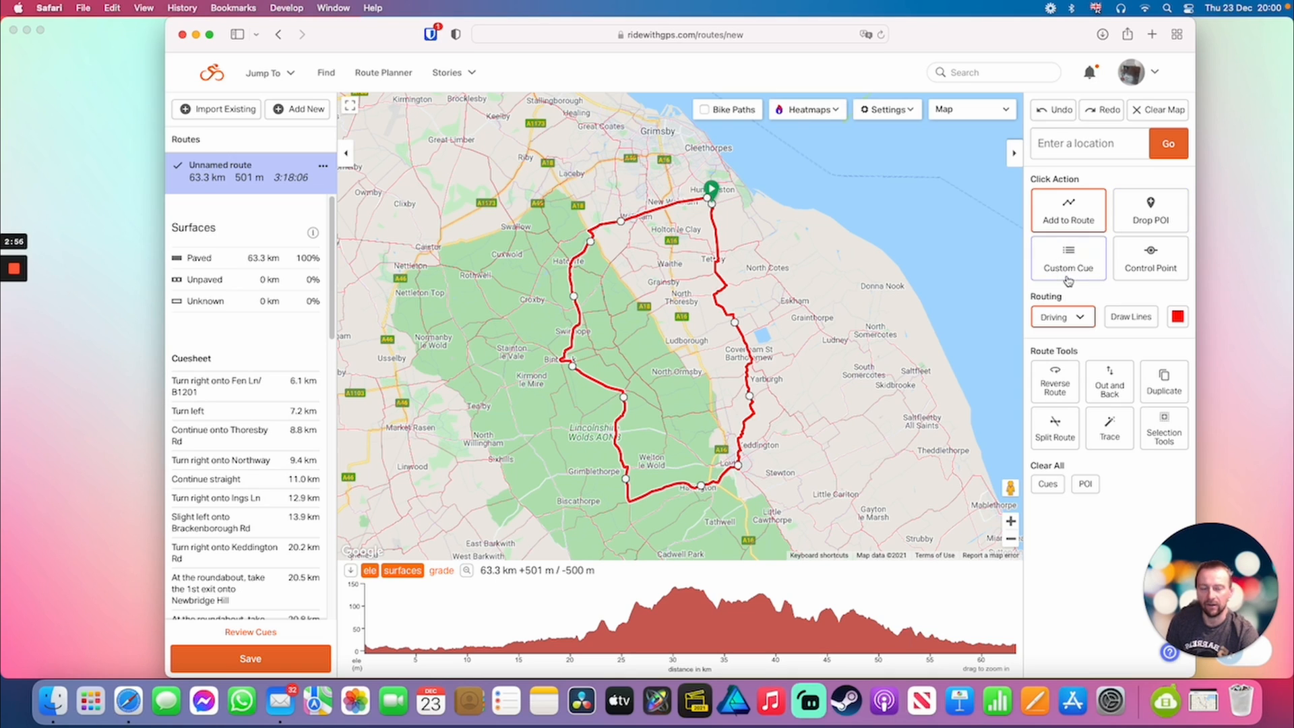
Open the cue for turning right onto Fen Ln/B1201 and look through the cuesheet entries.
left_click(311, 399)
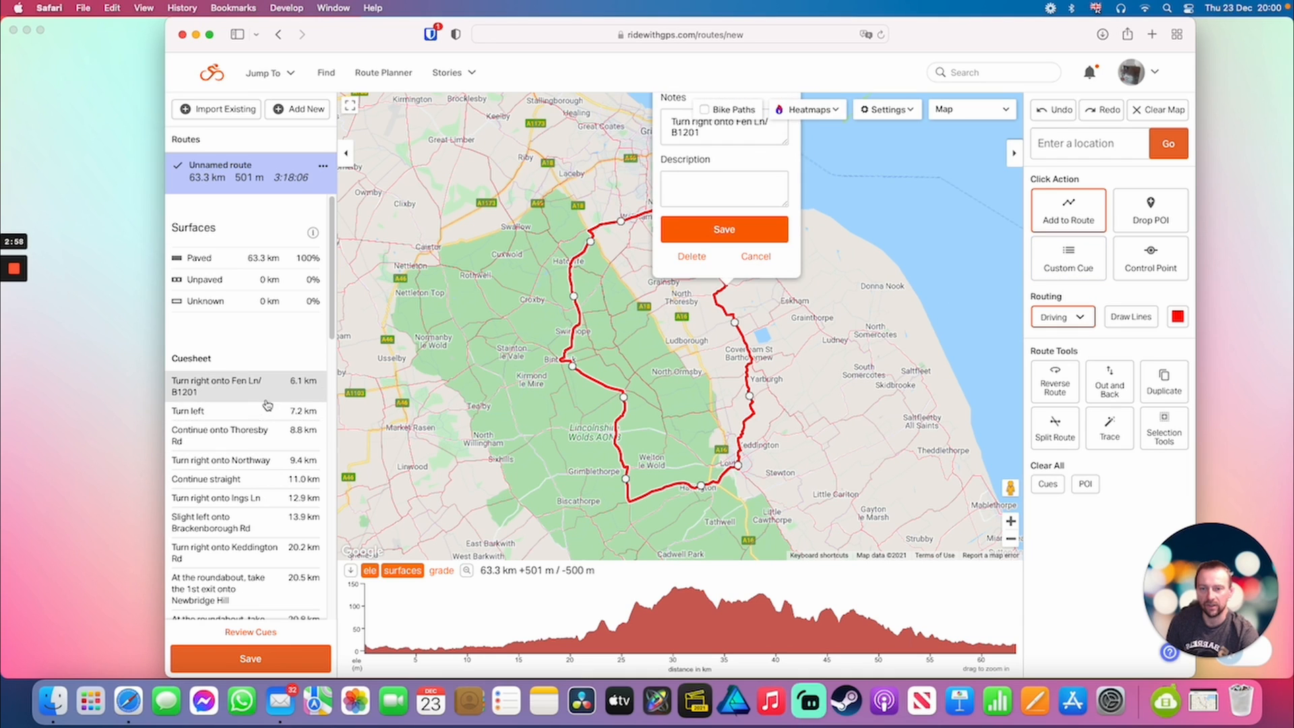
scroll(266, 493, "down", 4)
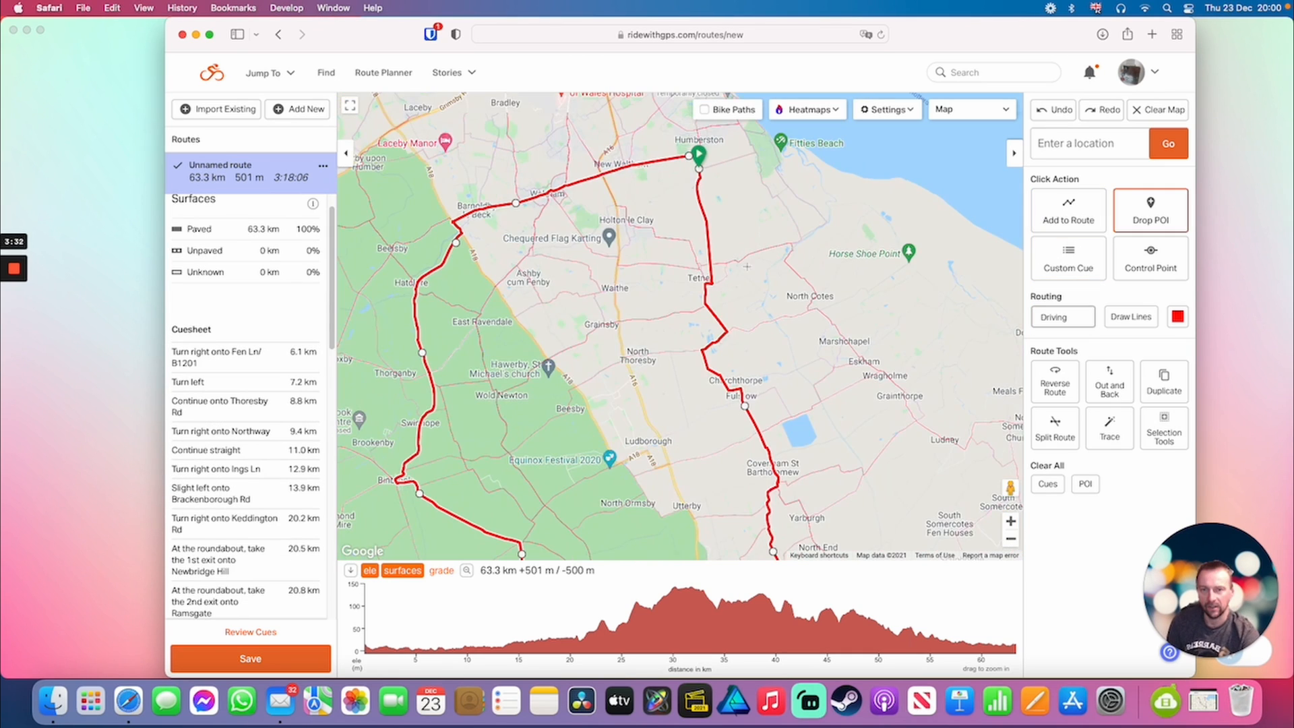
Try rerouting the section north of Louth west towards the Bolingbroke Rd industrial estate, and undo the change.
left_click_drag(801, 522, 797, 378)
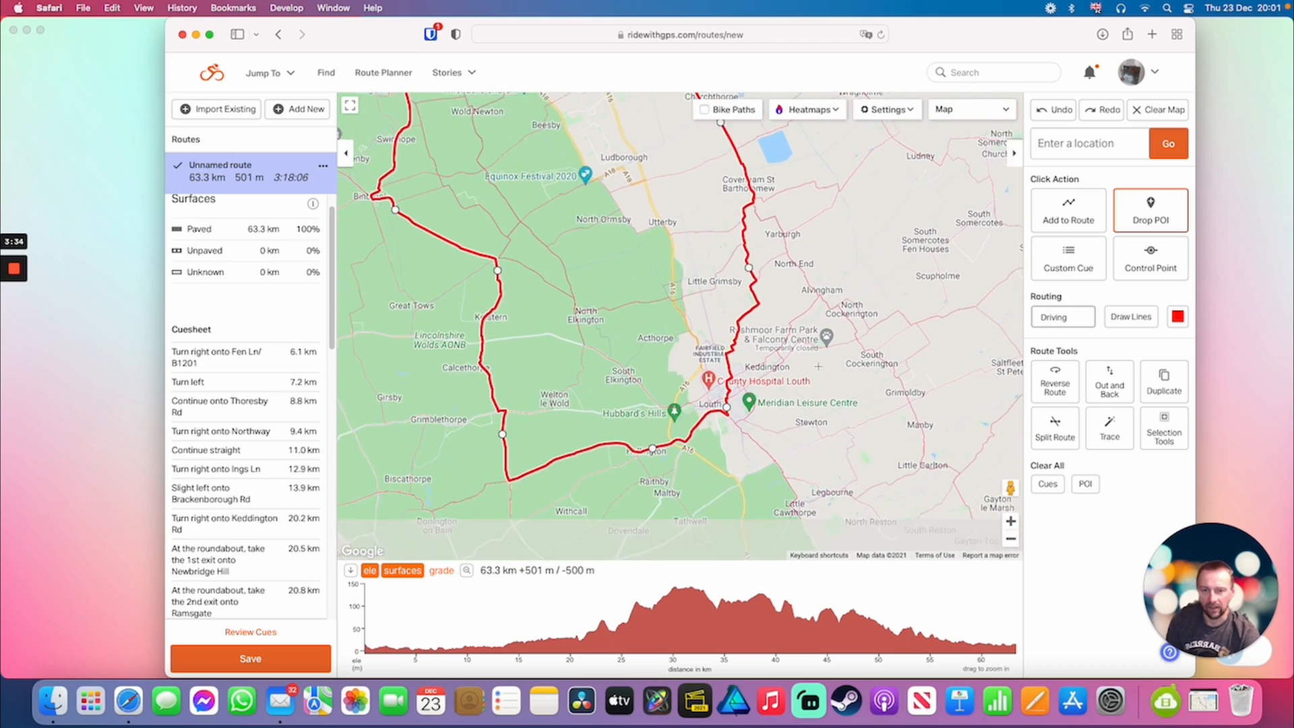
scroll(705, 397, "up", 5)
left_click_drag(932, 356, 810, 353)
left_click_drag(791, 165, 791, 300)
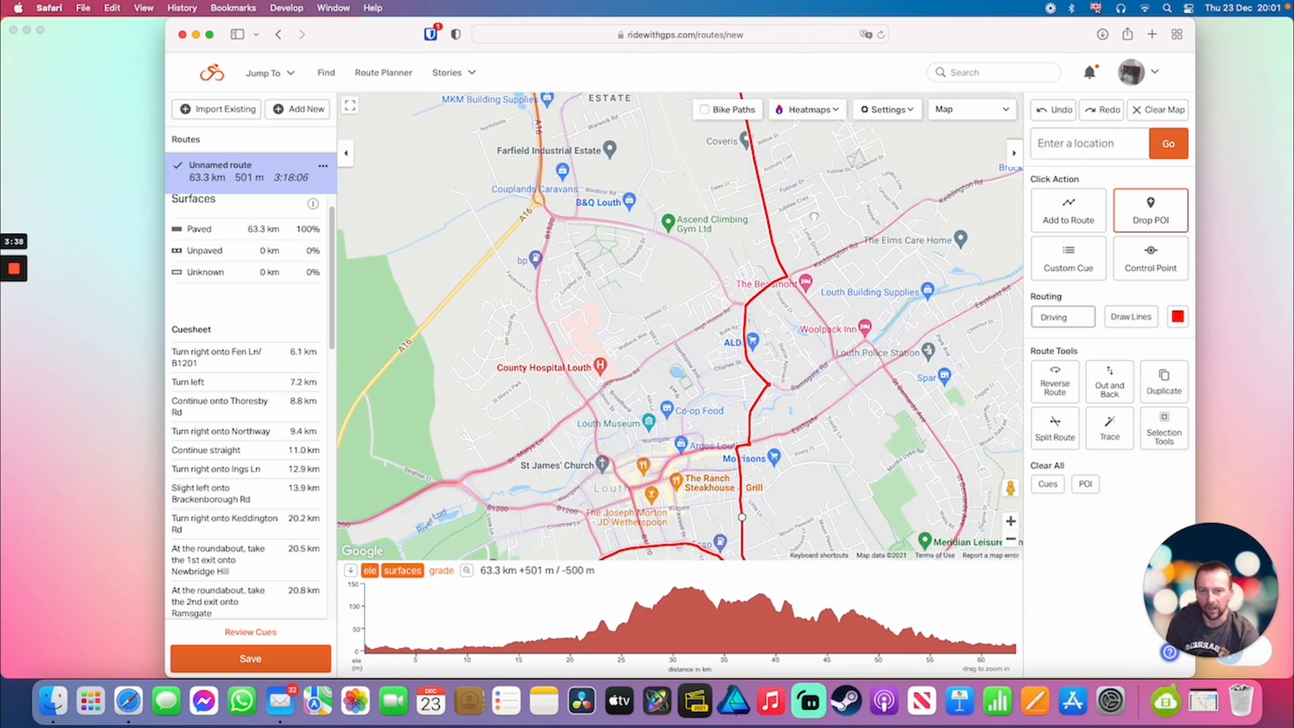
left_click_drag(814, 217, 819, 451)
scroll(722, 305, "up", 2)
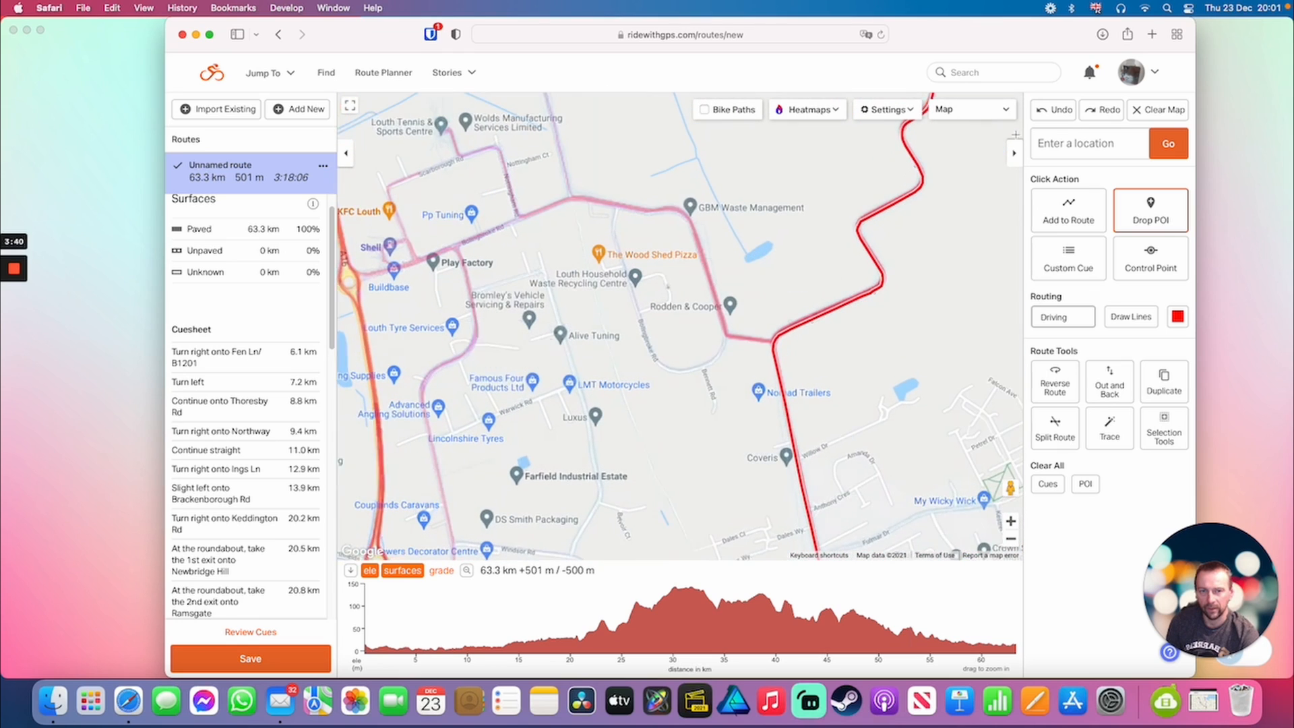
left_click(1052, 202)
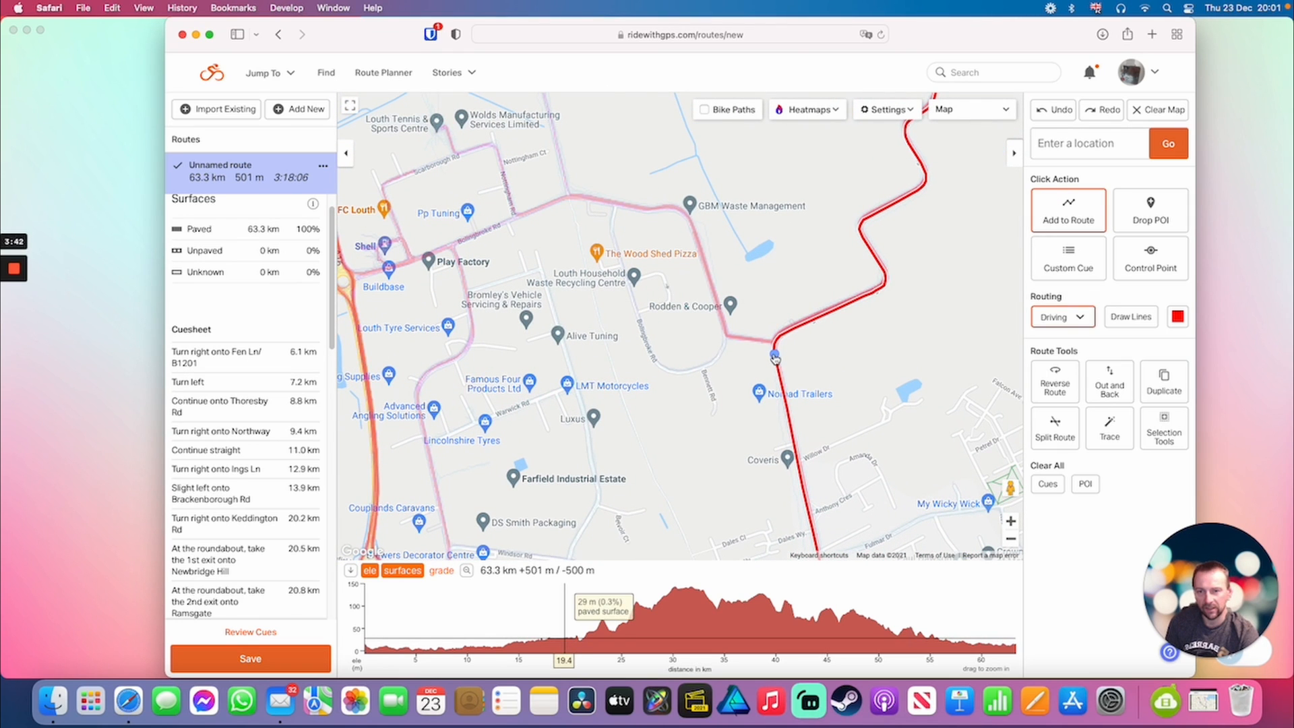
left_click_drag(775, 357, 527, 274)
left_click(1054, 110)
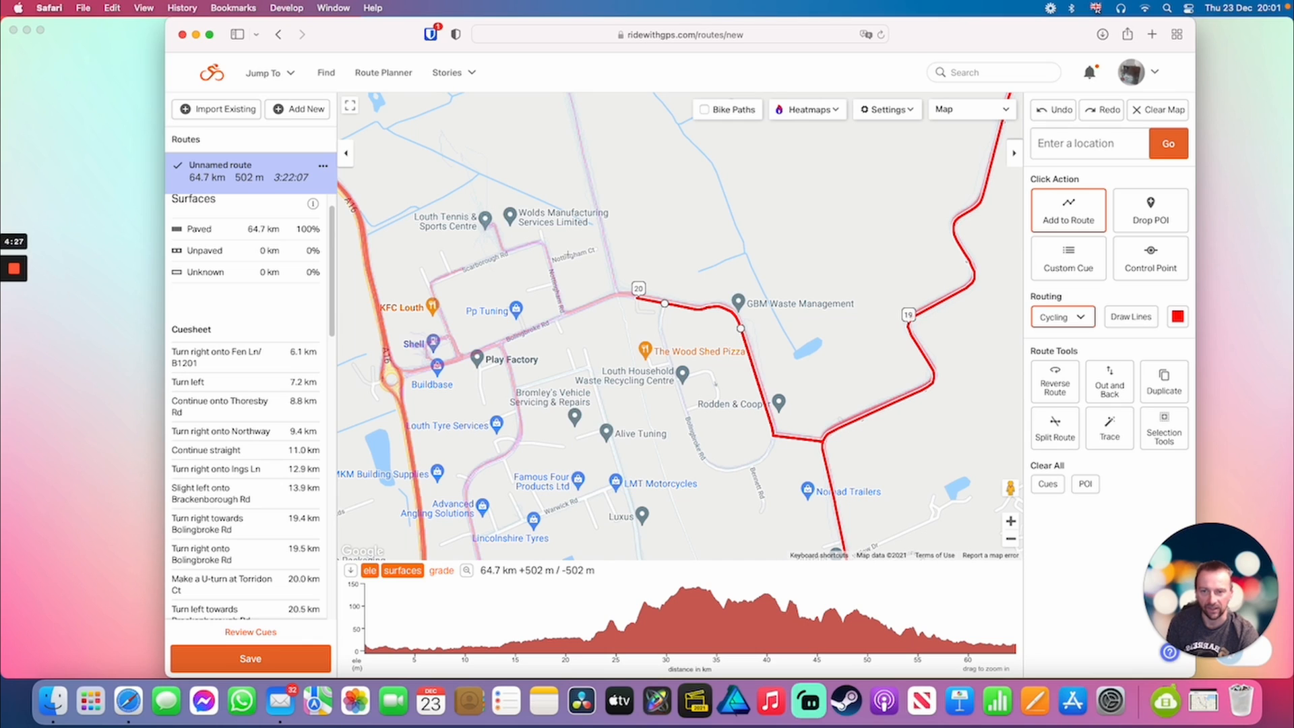
Place a point of interest at Louth Tennis & Sports Centre and set its type to Coffee.
left_click_drag(548, 239, 584, 261)
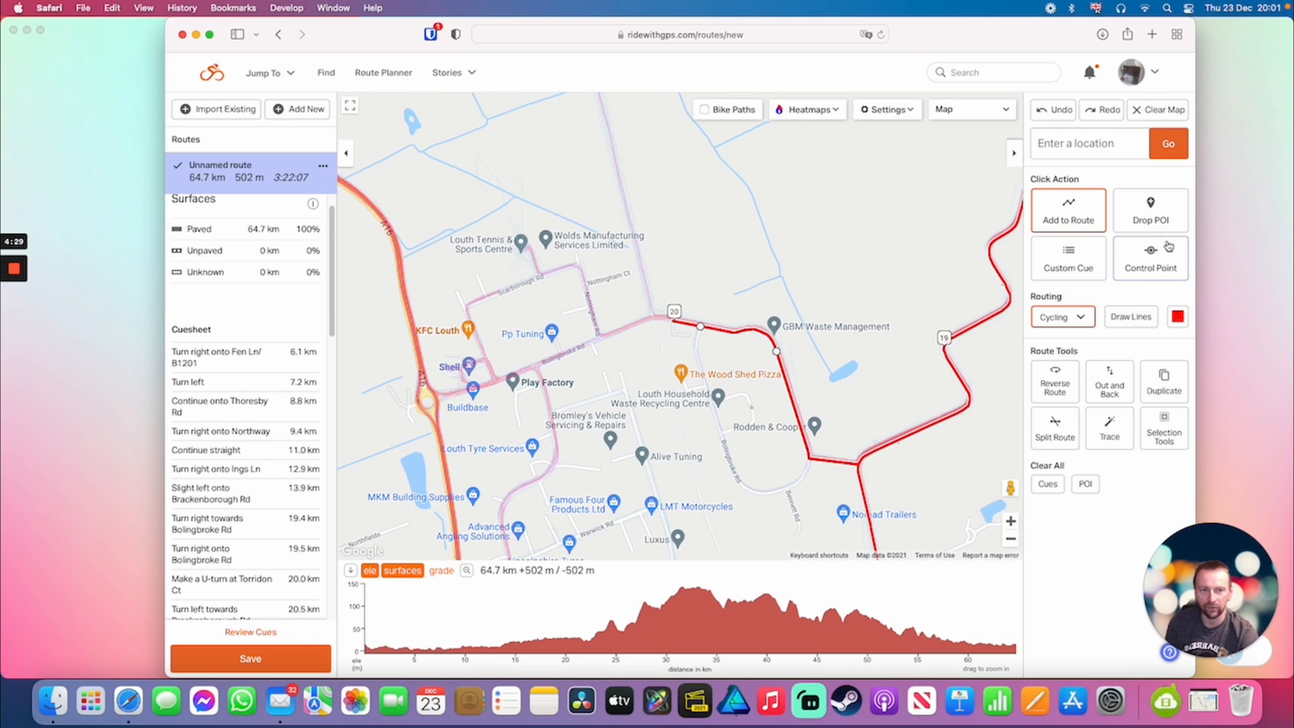
left_click(1146, 219)
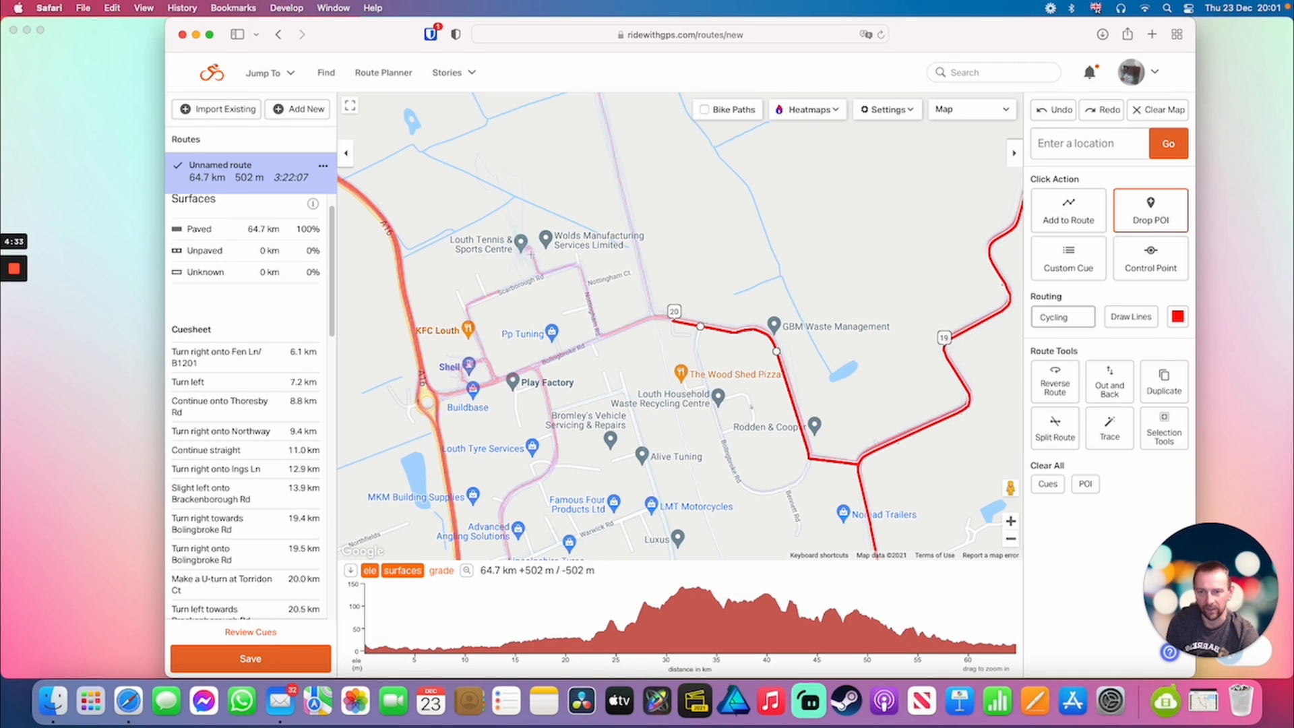
left_click(532, 251)
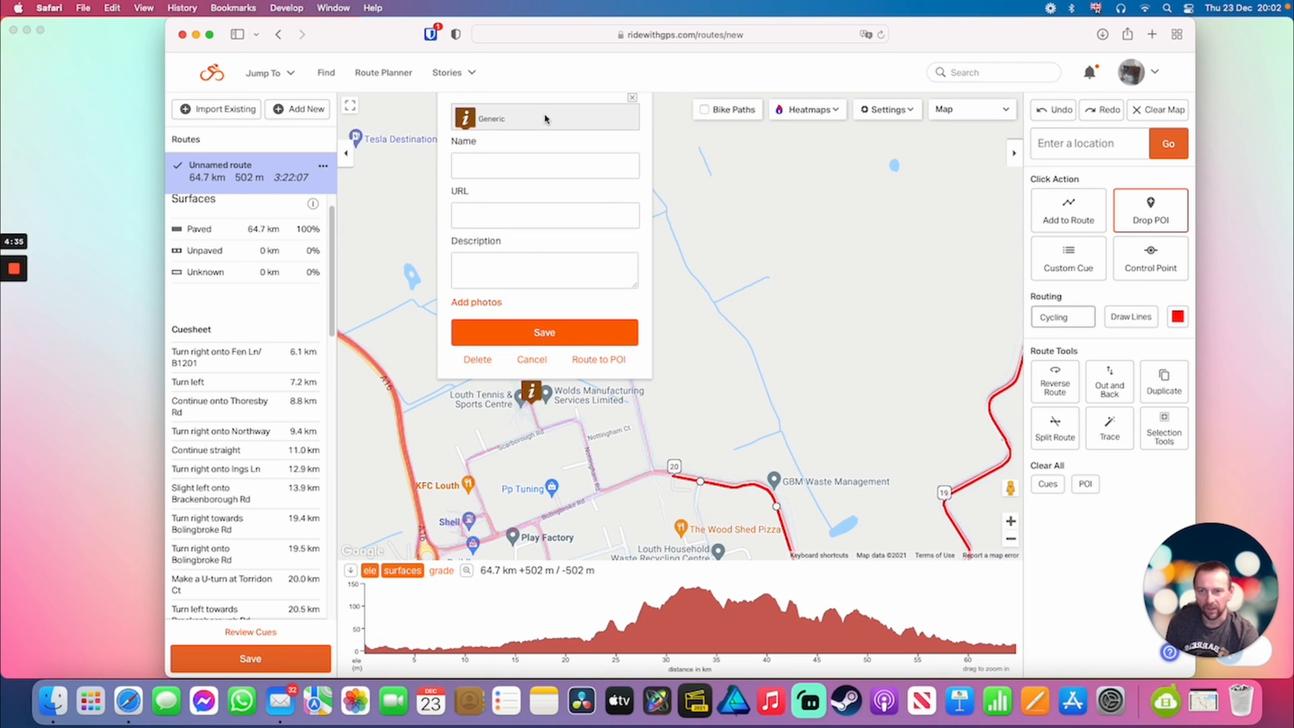
left_click(544, 119)
scroll(530, 177, "down", 2)
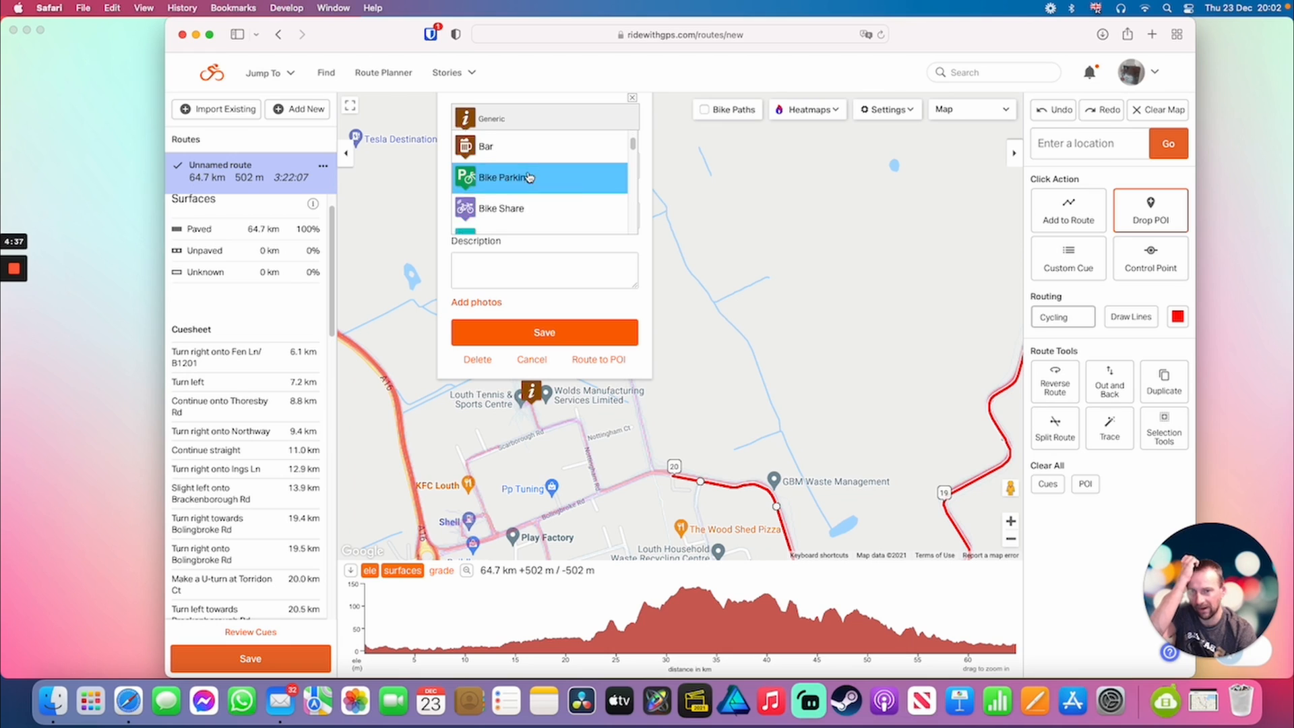
scroll(529, 178, "down", 4)
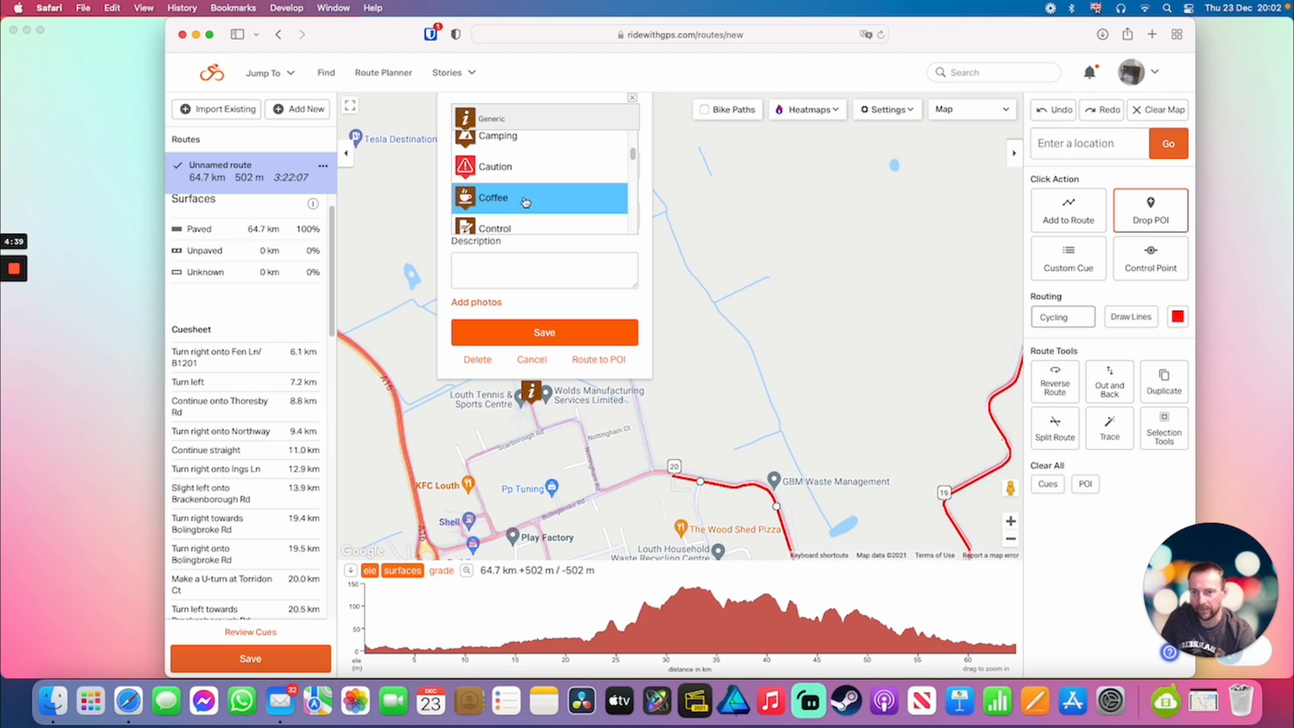
scroll(523, 208, "down", 1)
left_click(510, 175)
Name the coffee point of interest "Louth Tennis Club", describe it as "Popular Cafe", and save it.
left_click(510, 167)
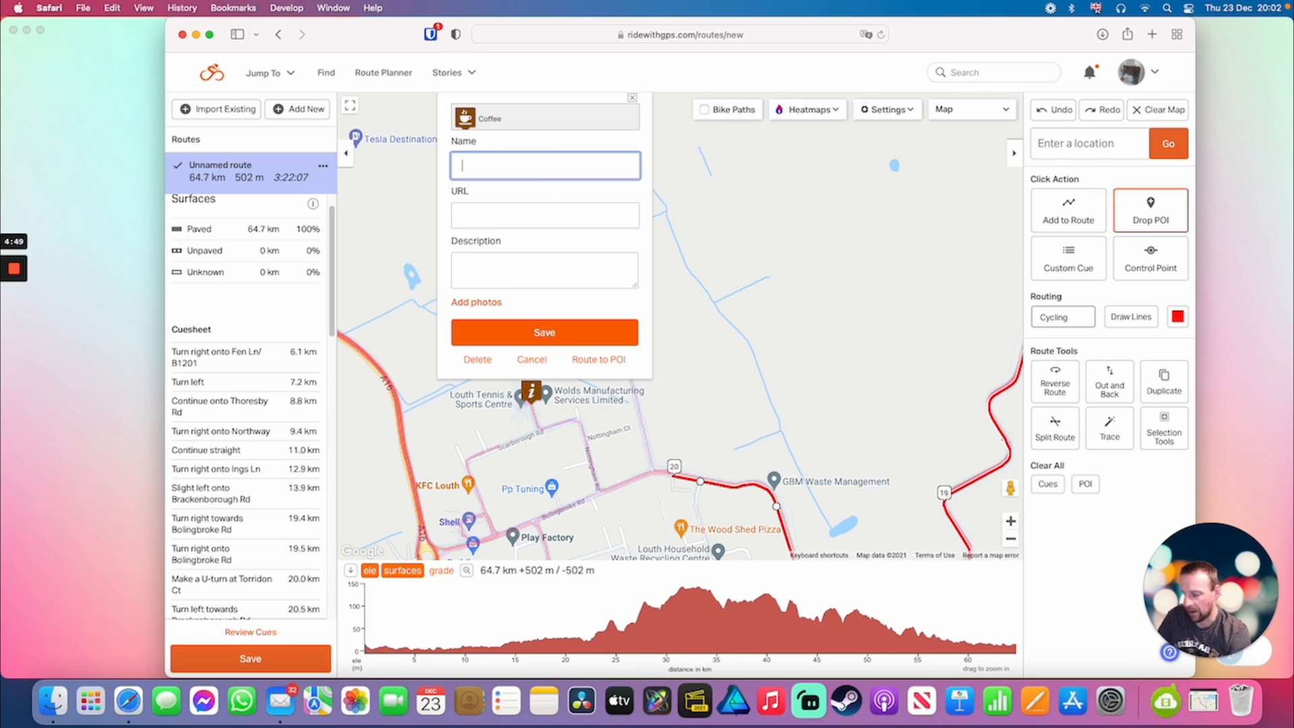
type("Louth Tennis Club")
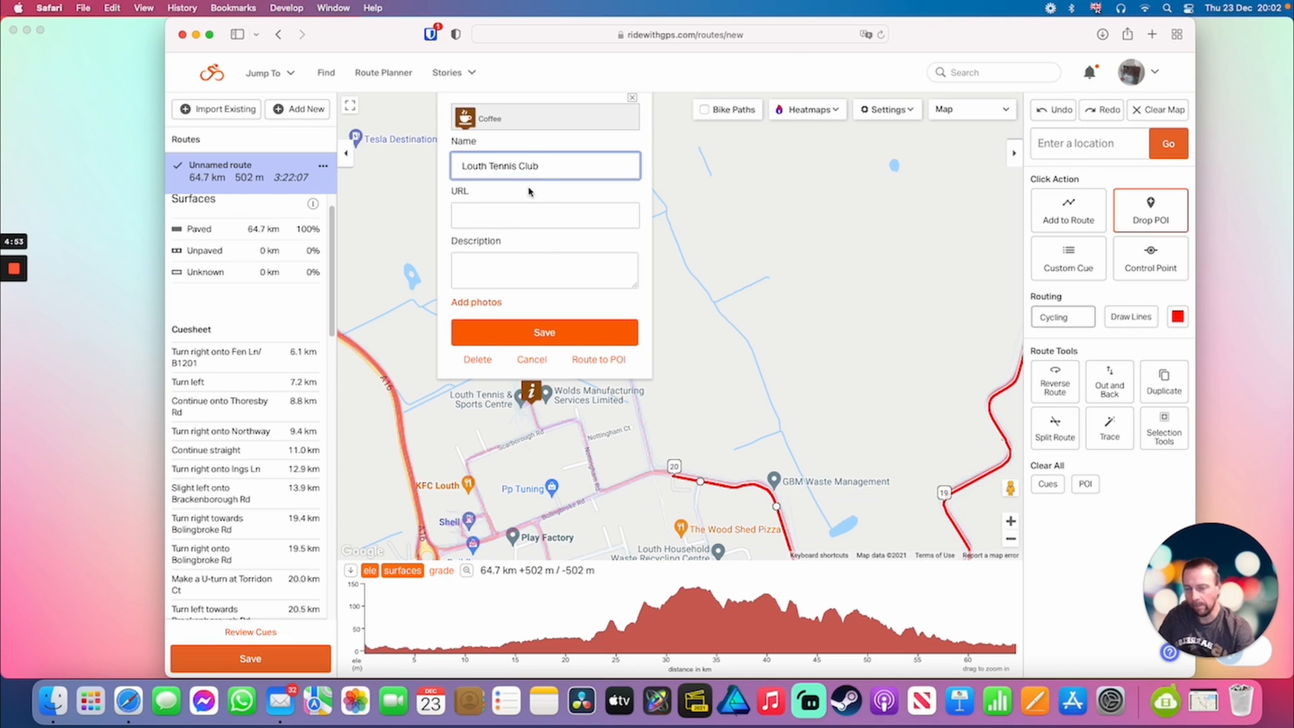
left_click(505, 275)
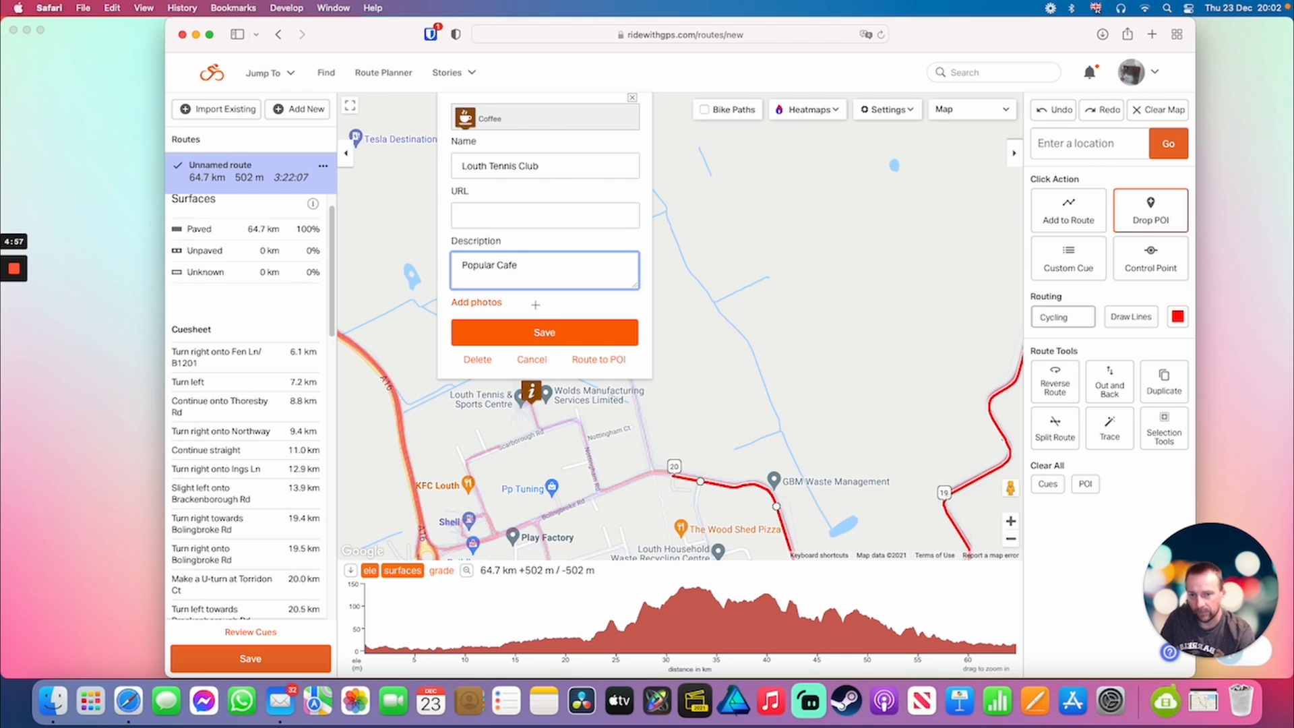
left_click(544, 332)
Place a point of interest at the Co-op Food store on Newmarket in Louth and set its type to Convenience Store.
scroll(734, 266, "down", 5)
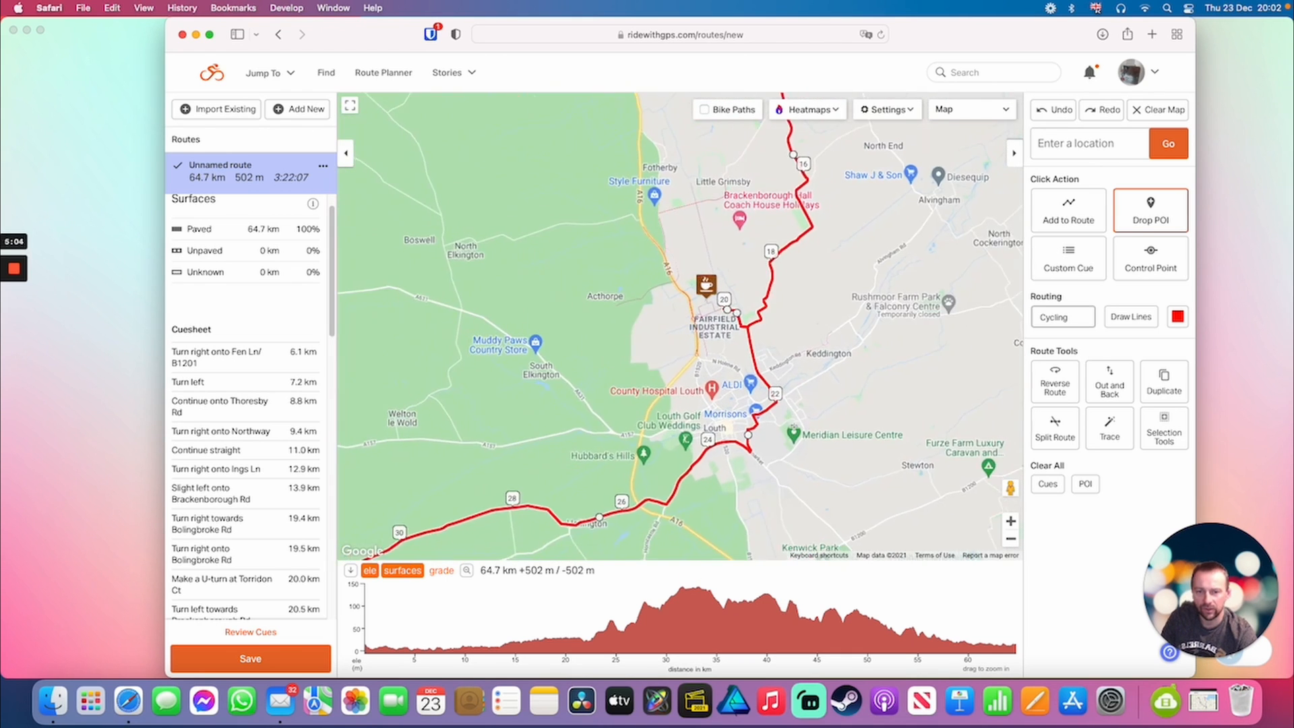
scroll(786, 461, "up", 3)
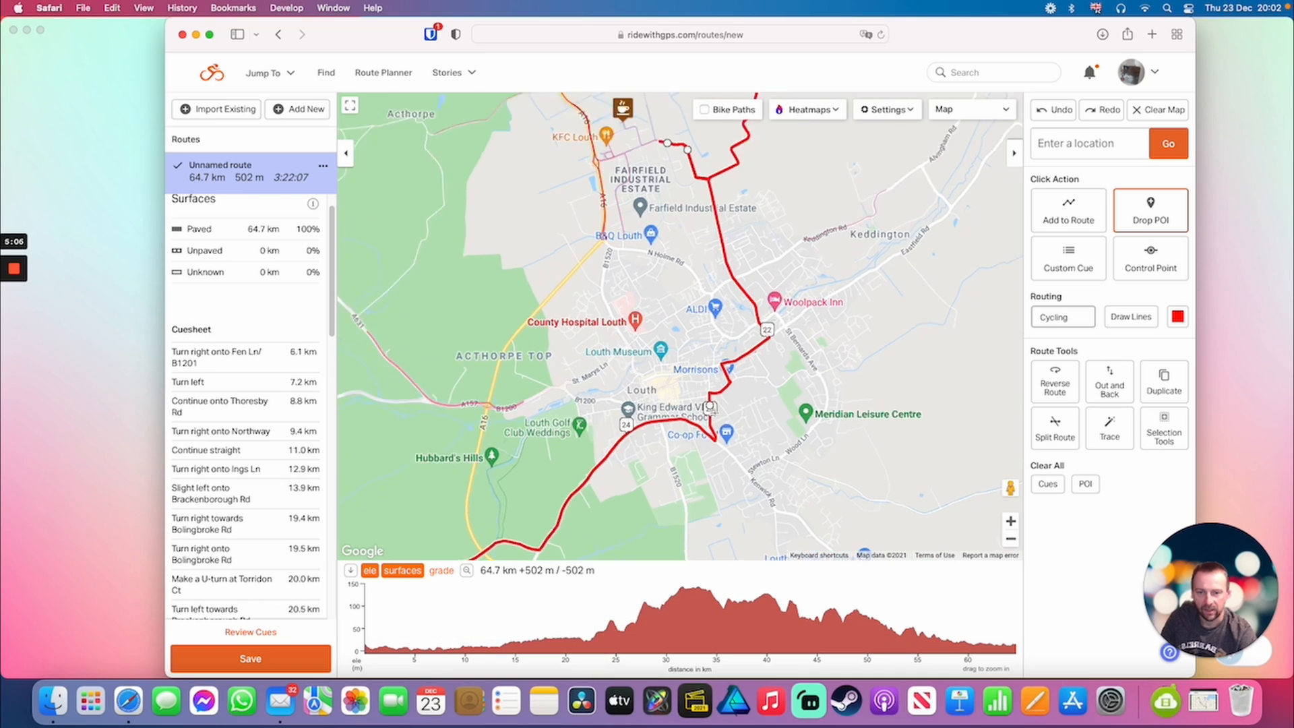
scroll(715, 411, "up", 5)
left_click_drag(714, 411, 716, 330)
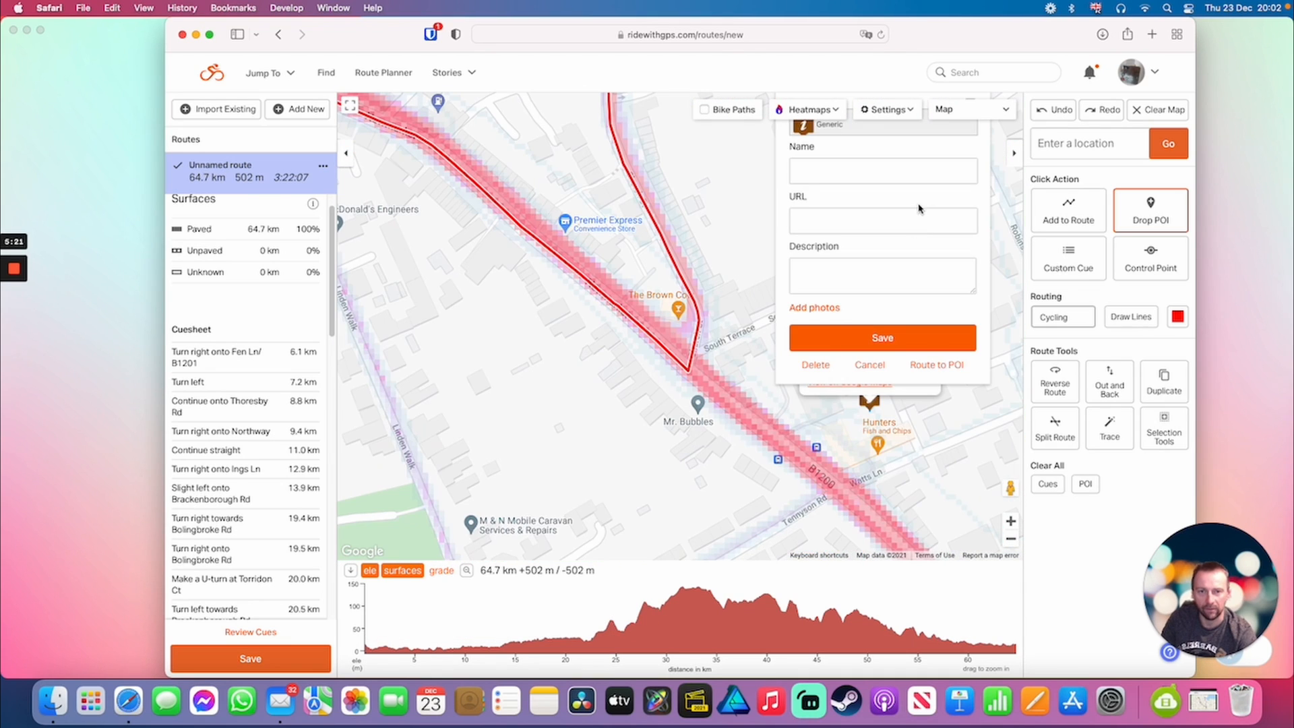
left_click_drag(763, 235, 671, 330)
left_click(786, 220)
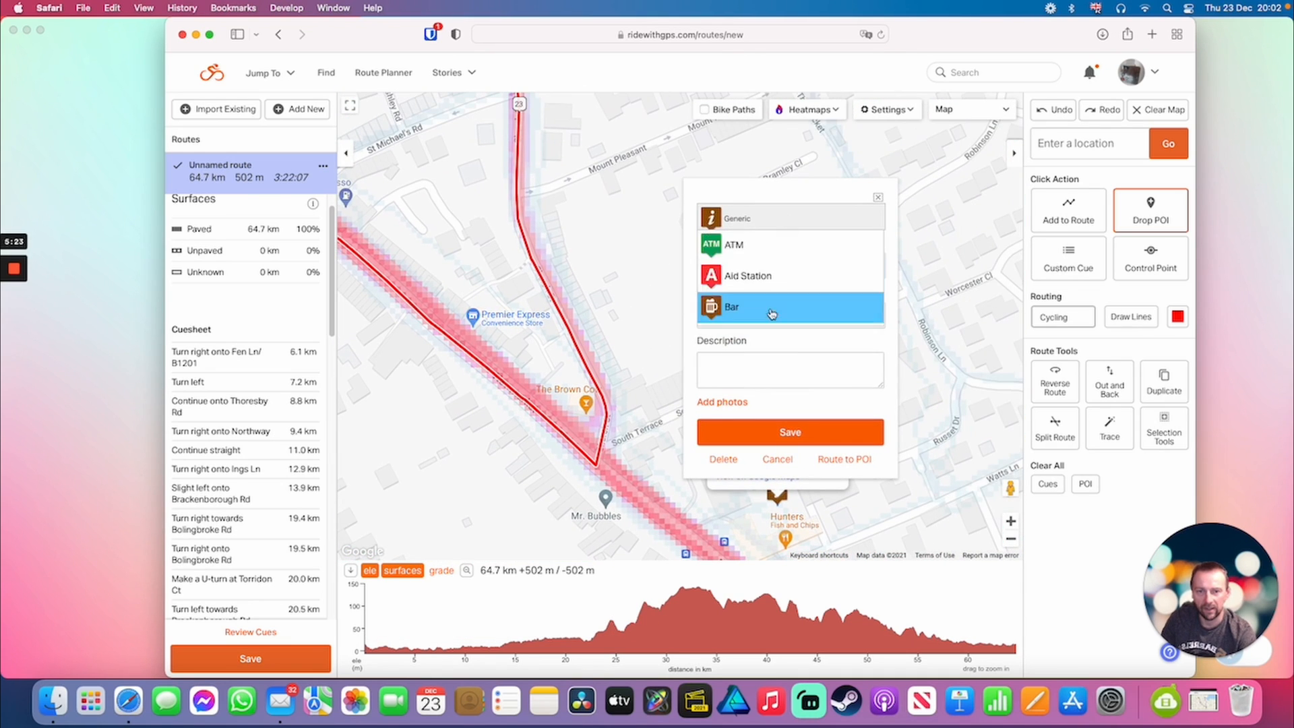
scroll(771, 314, "down", 3)
scroll(771, 325, "down", 3)
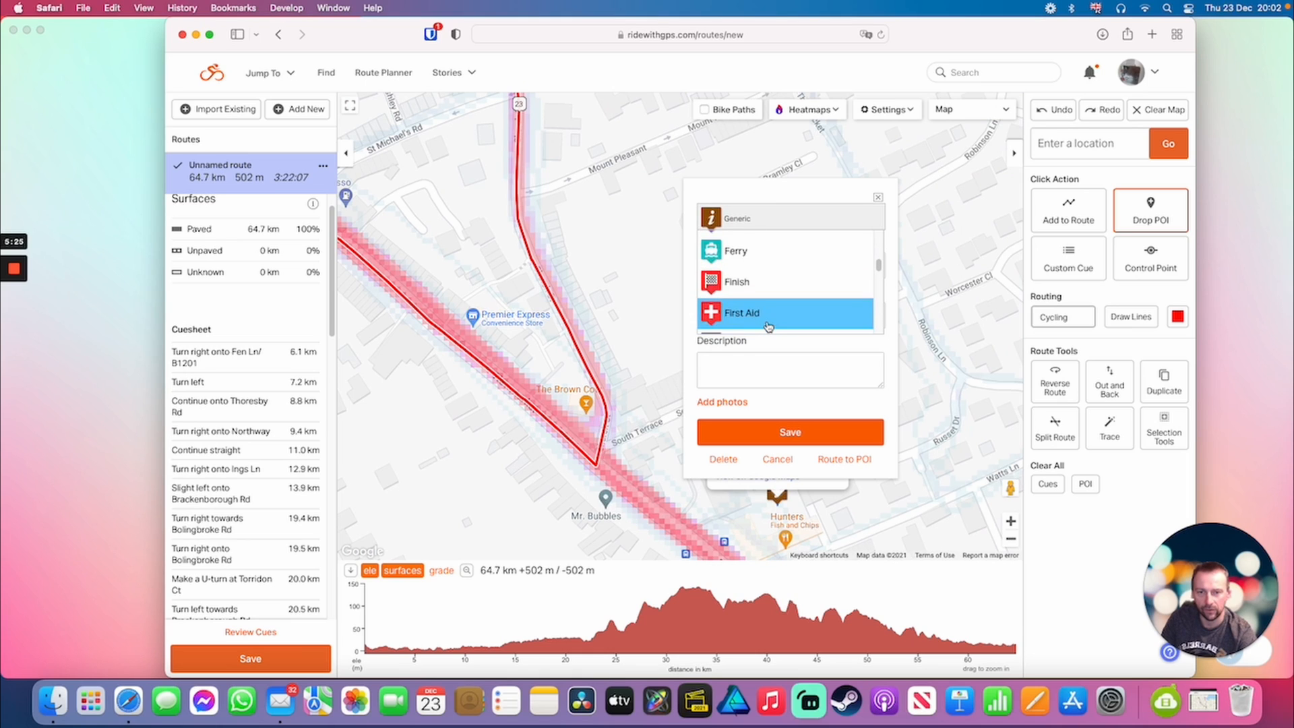
scroll(779, 261, "up", 1)
left_click(778, 251)
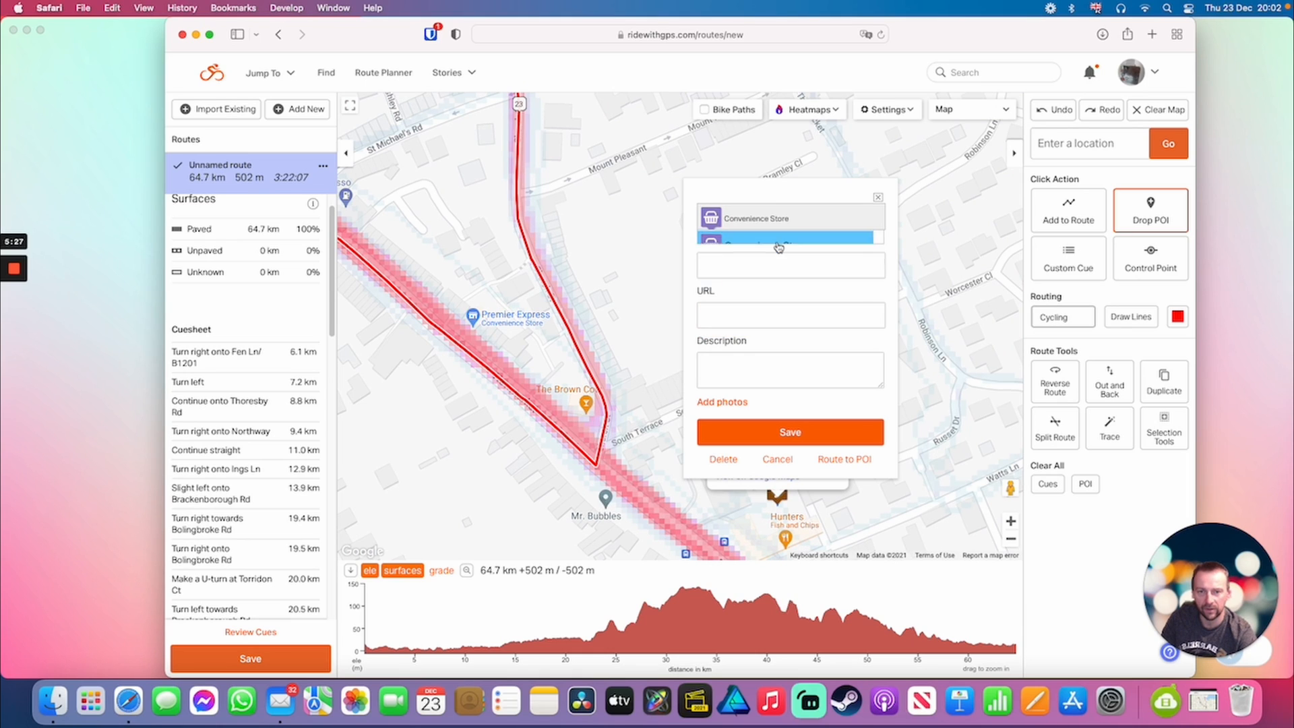
Name the convenience store point of interest "Co-Op", save it, and dismiss the place details on the map.
left_click(730, 265)
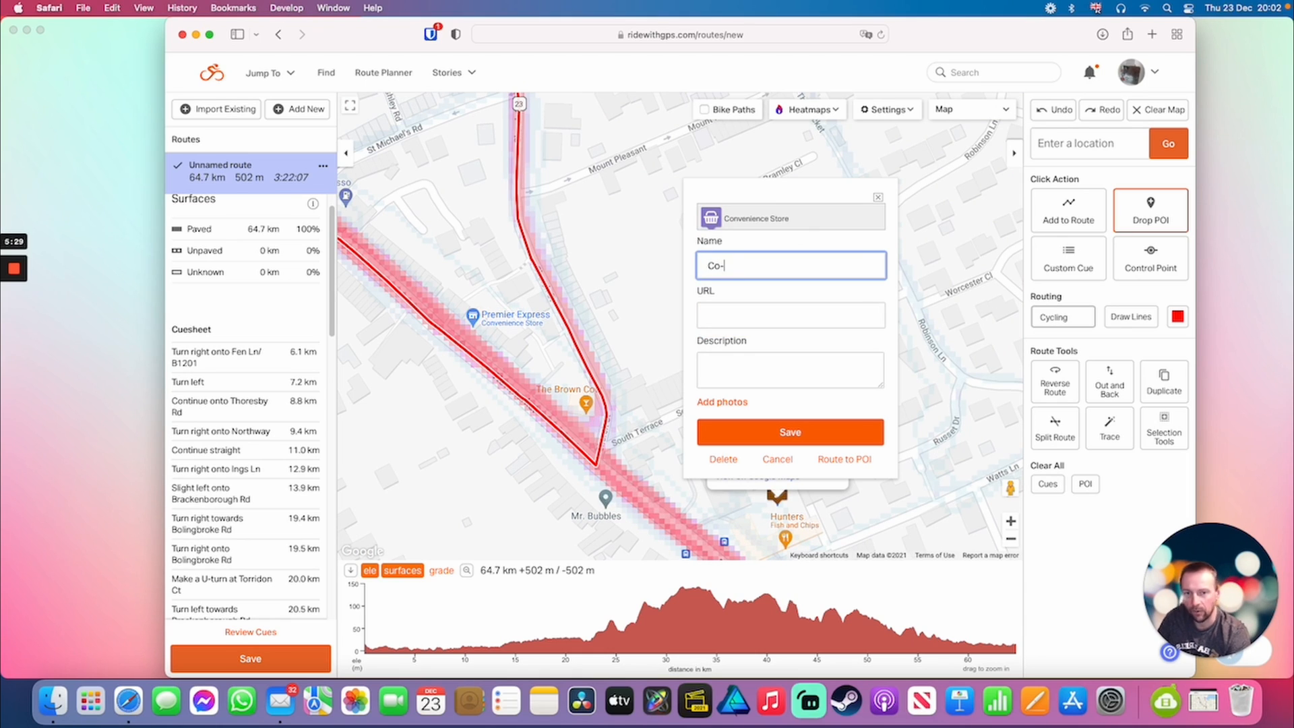
type("Co-Op")
left_click(785, 432)
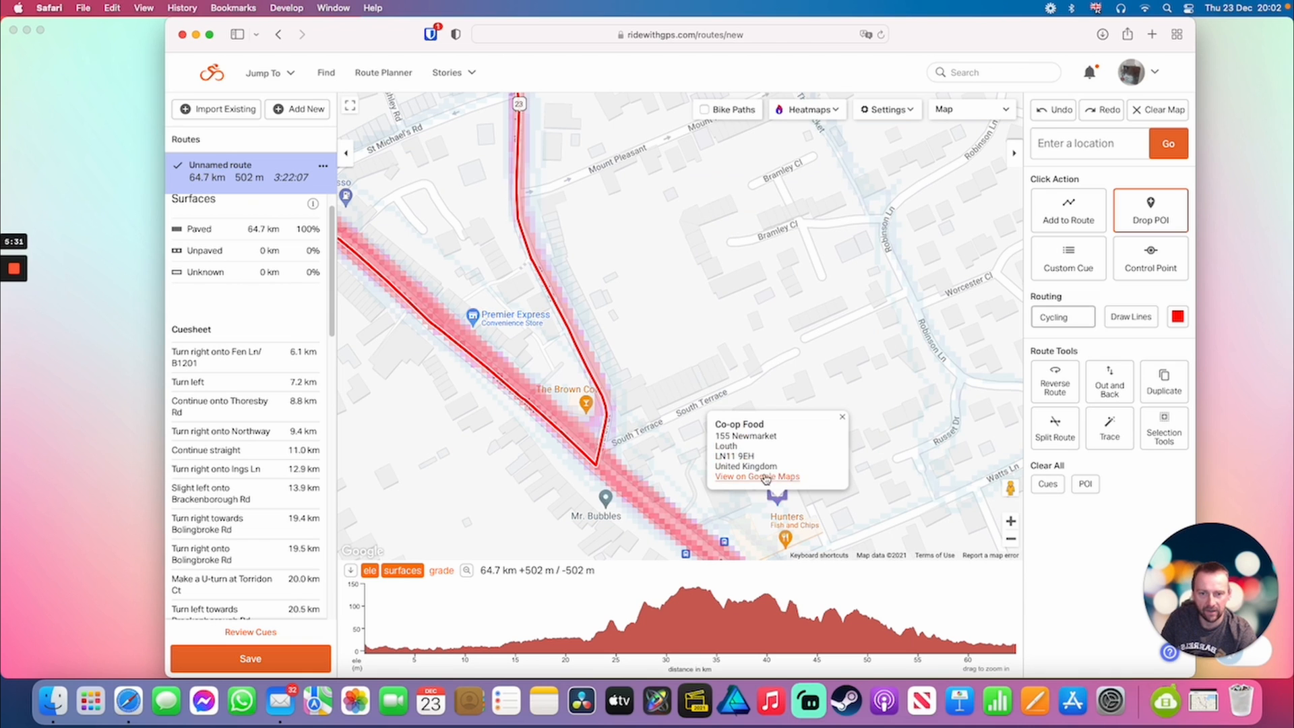
left_click(841, 418)
Place a point of interest beside the Public Toilet south of Eastgate in Louth and set its type to Restroom.
left_click_drag(704, 321, 724, 380)
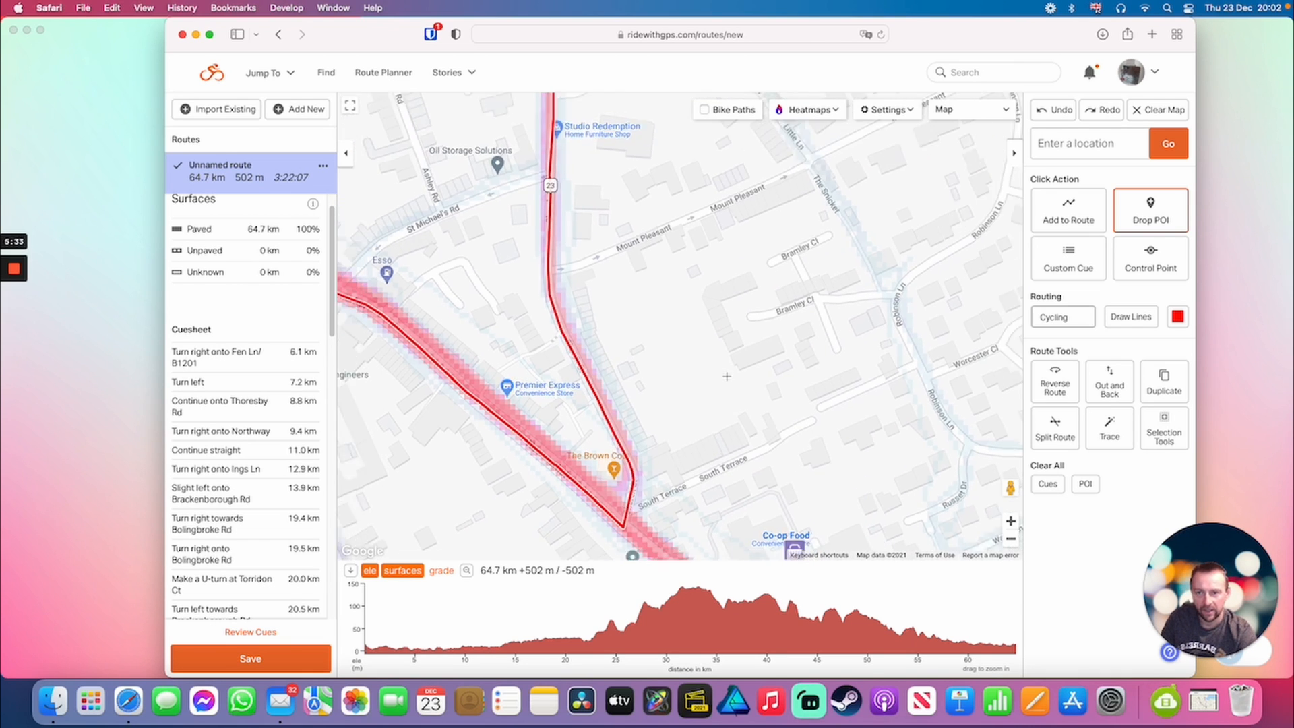
scroll(724, 380, "down", 2)
left_click_drag(575, 162, 648, 336)
left_click_drag(664, 248, 665, 374)
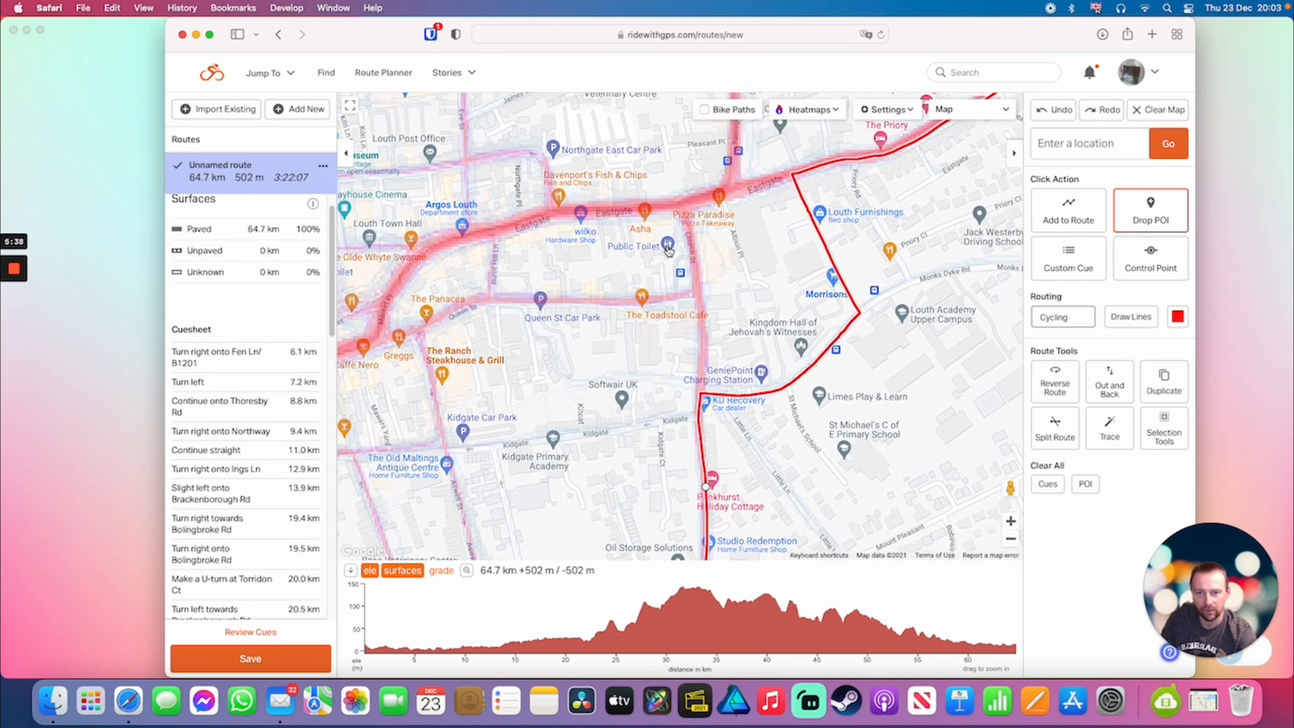
left_click(654, 257)
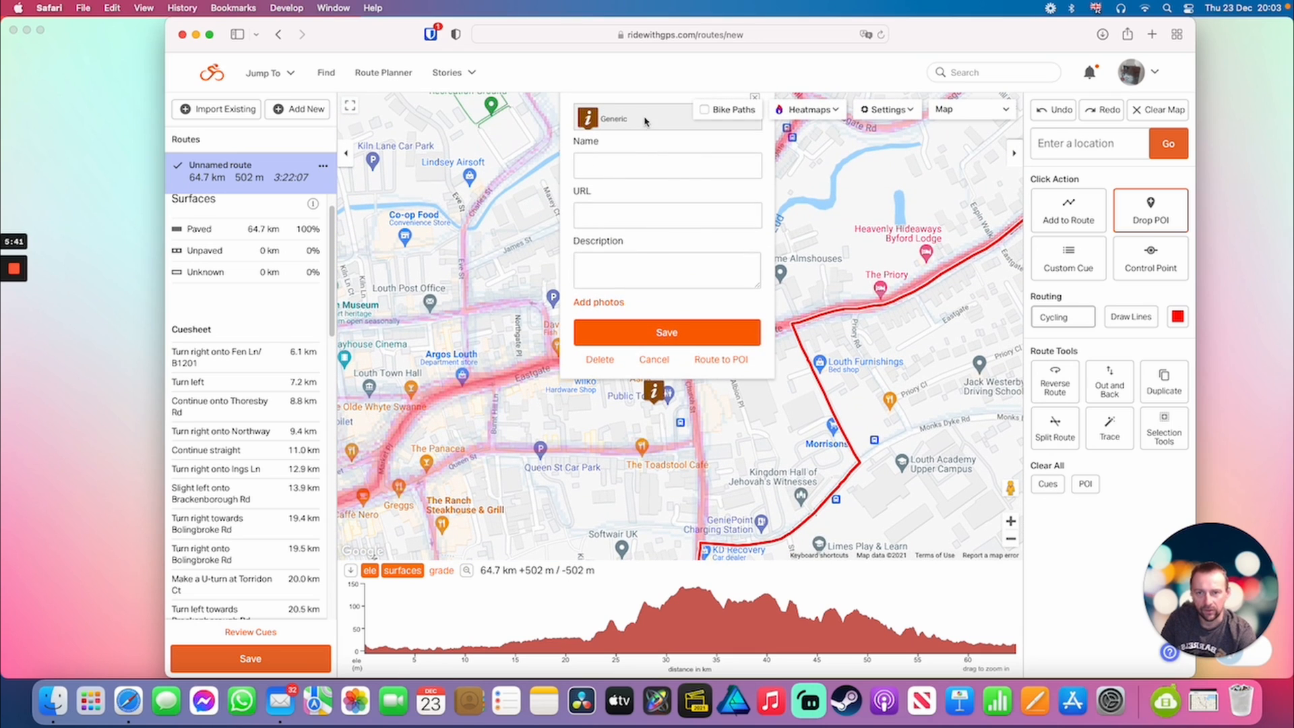
left_click(645, 121)
scroll(653, 202, "down", 10)
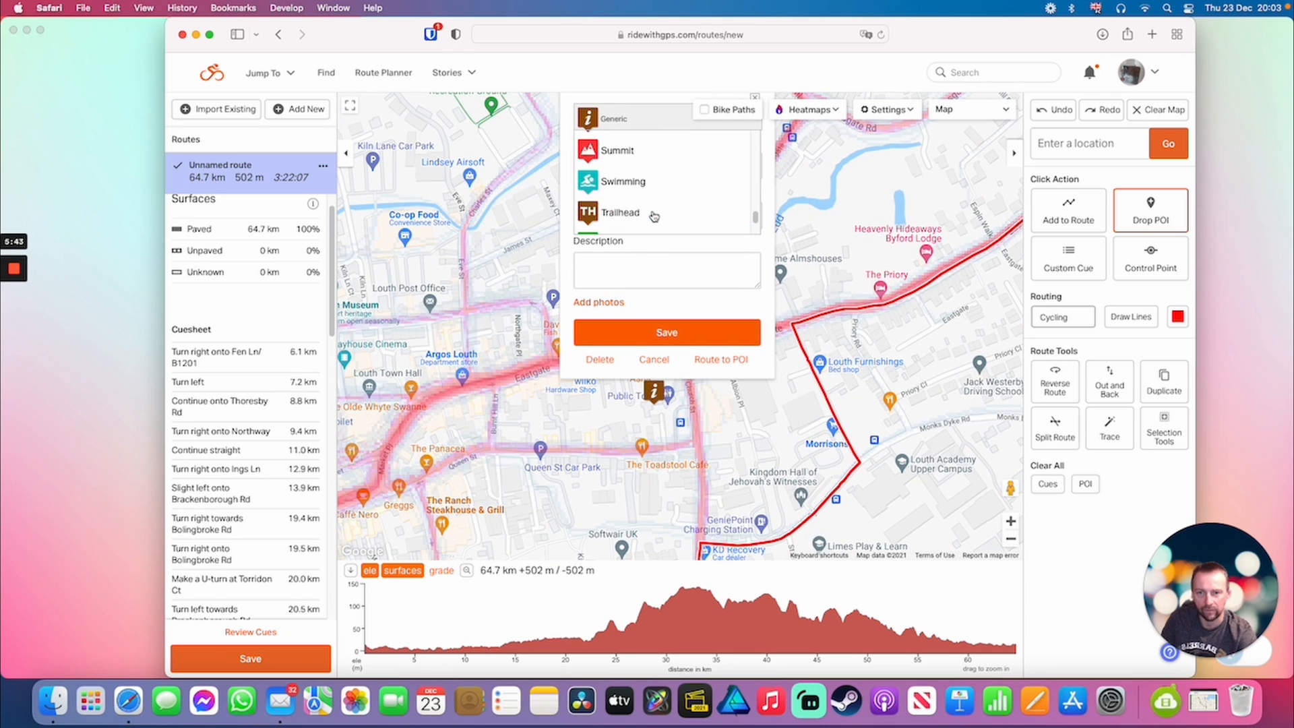
scroll(652, 216, "up", 3)
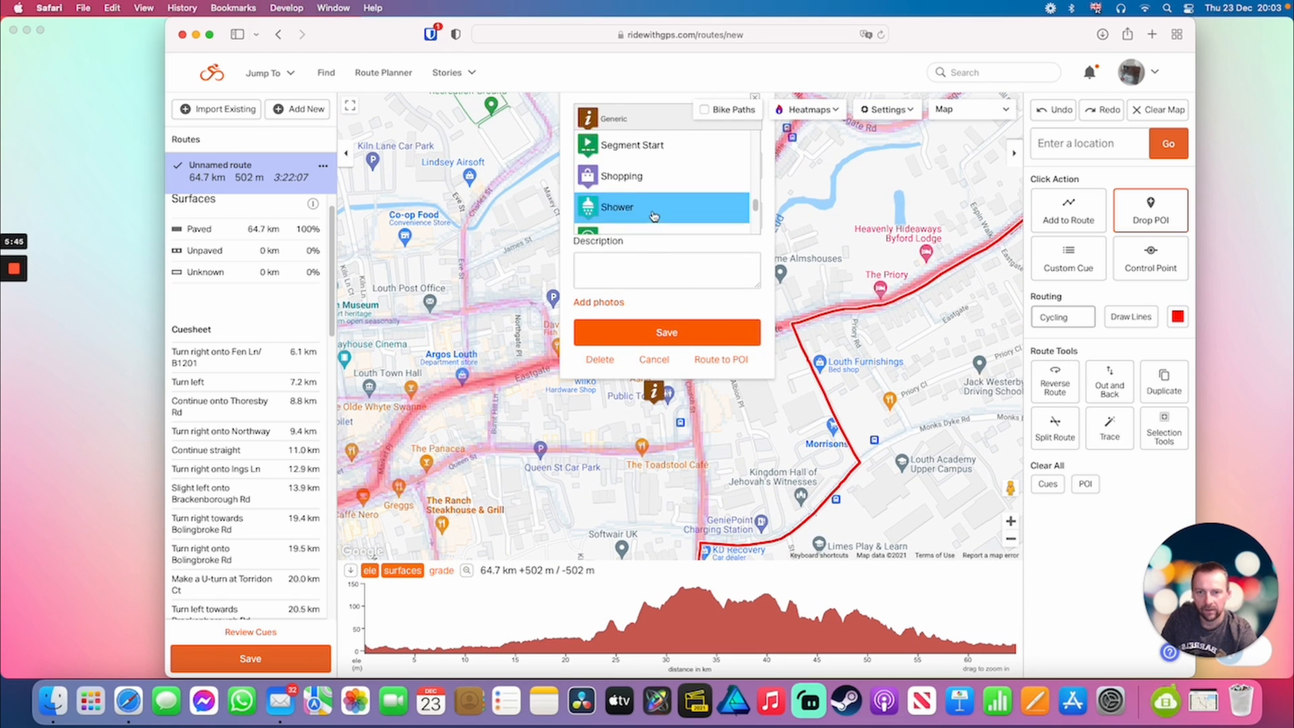
scroll(652, 212, "up", 3)
left_click(637, 181)
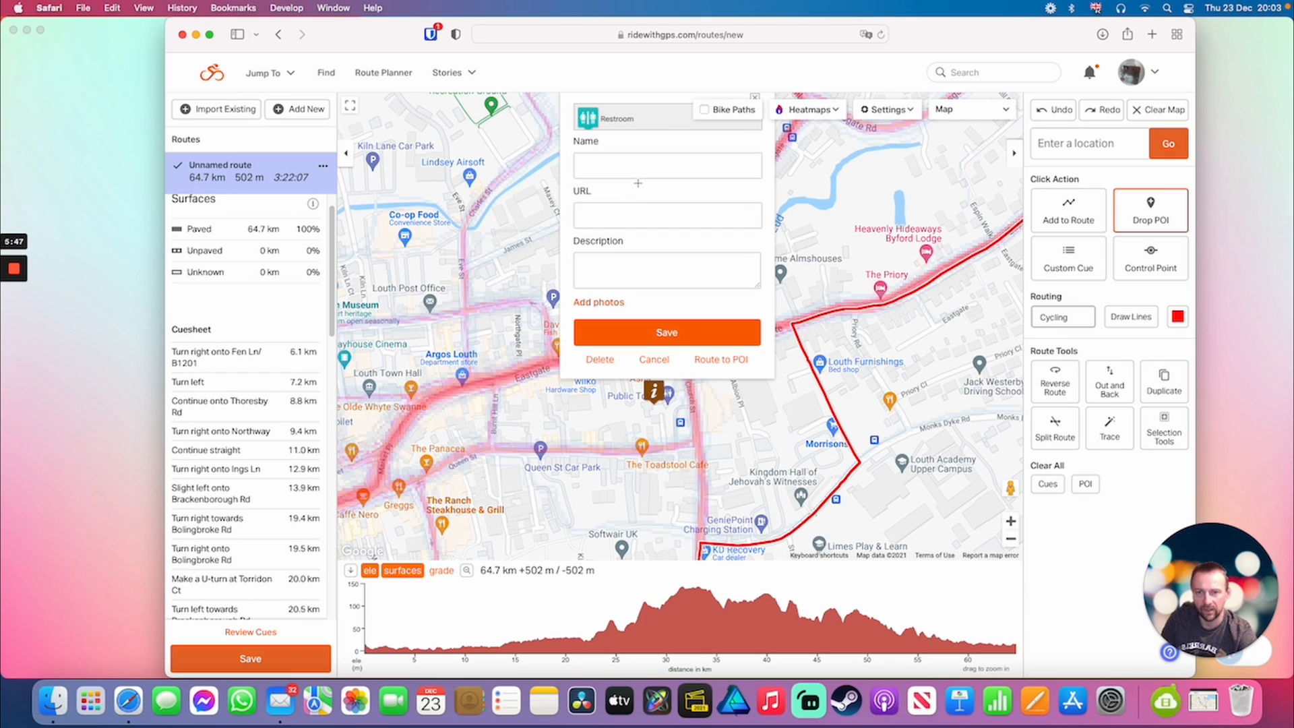
Name the restroom point of interest "Public Toilets" and save it.
left_click(634, 161)
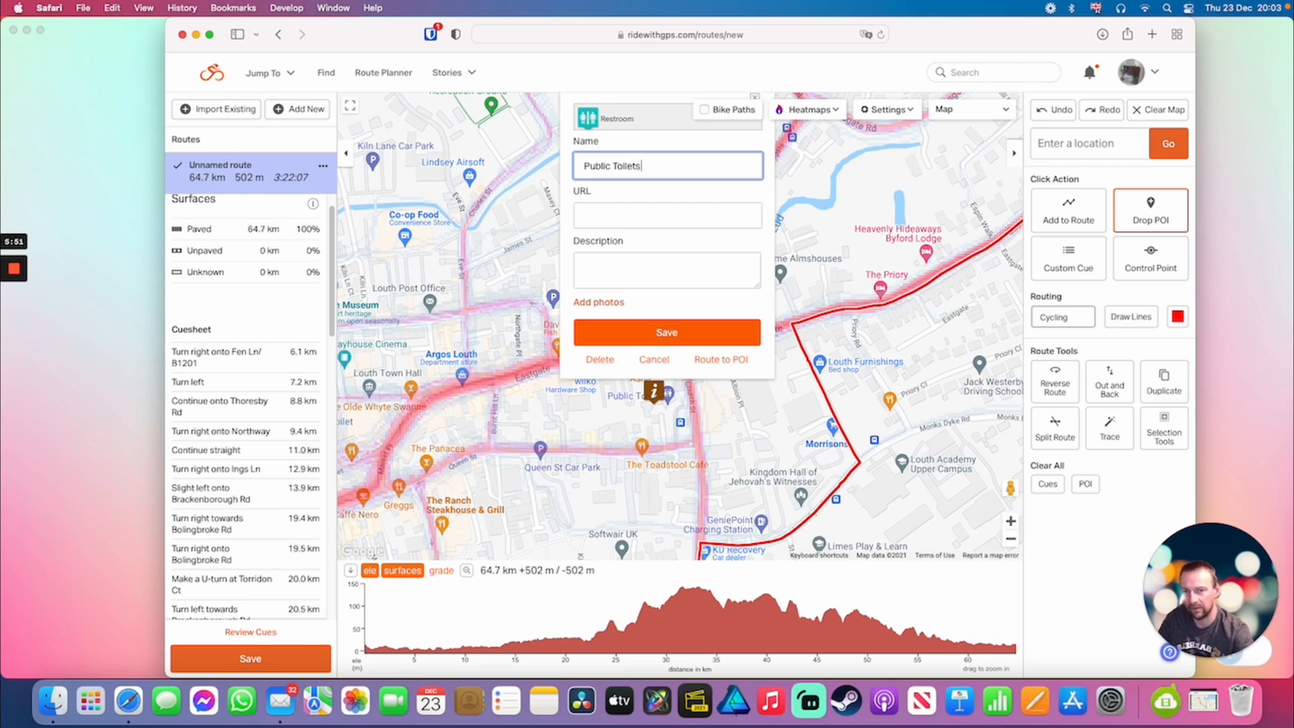
type("Public Toilets")
left_click(667, 332)
Select the hilltop stretch from about 31.7 to 35.3 km on the elevation profile and place a Summit point of interest near kilometre 33.
scroll(743, 373, "down", 5)
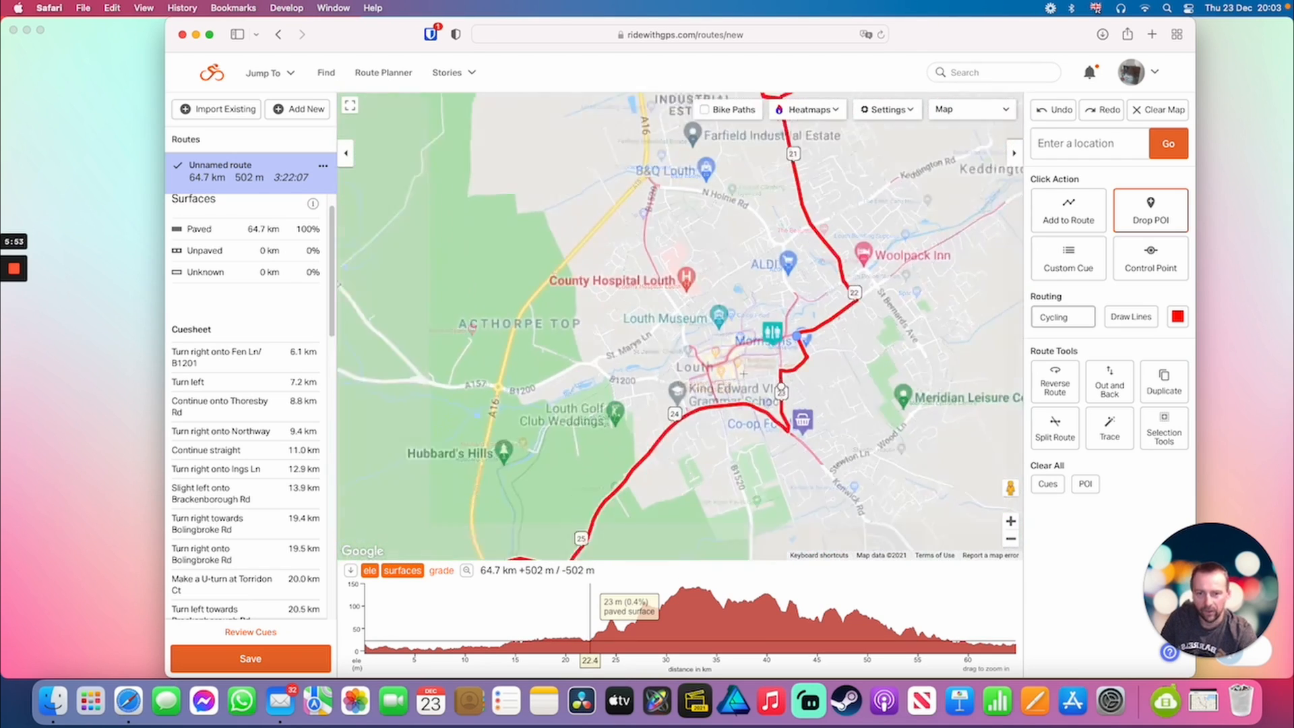
left_click_drag(645, 474, 807, 327)
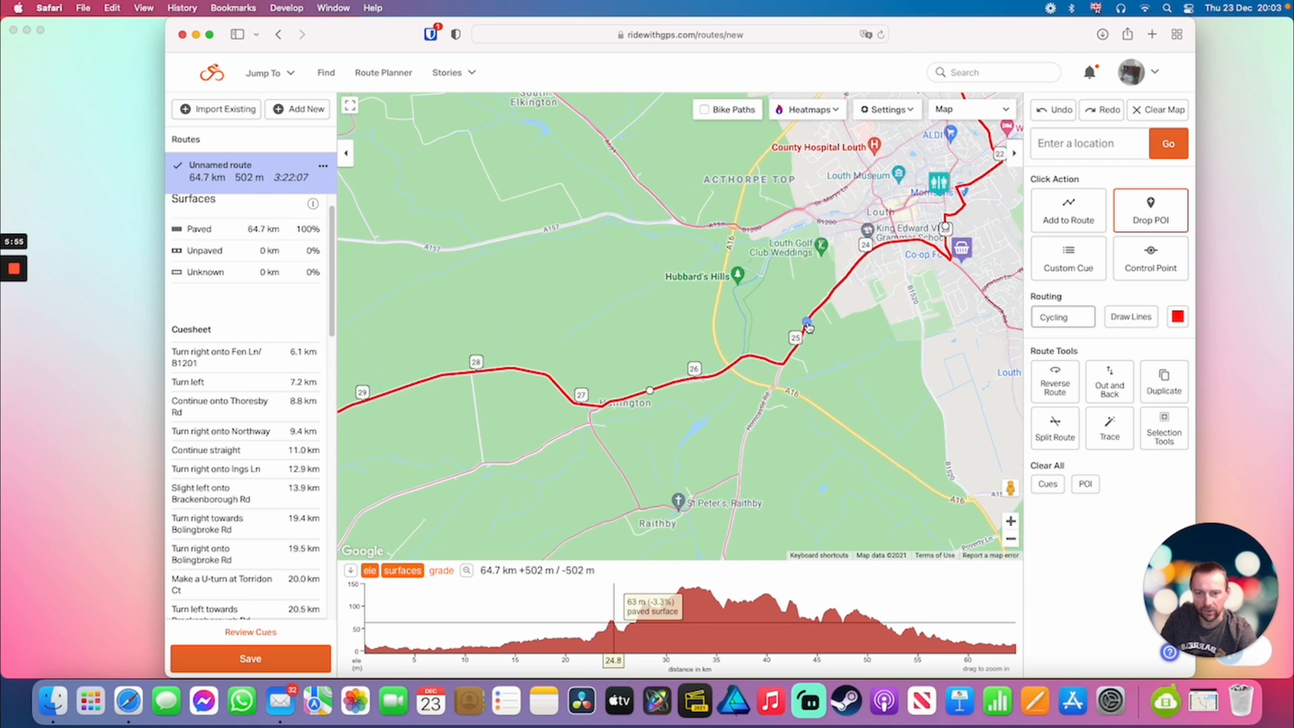
scroll(808, 327, "down", 3)
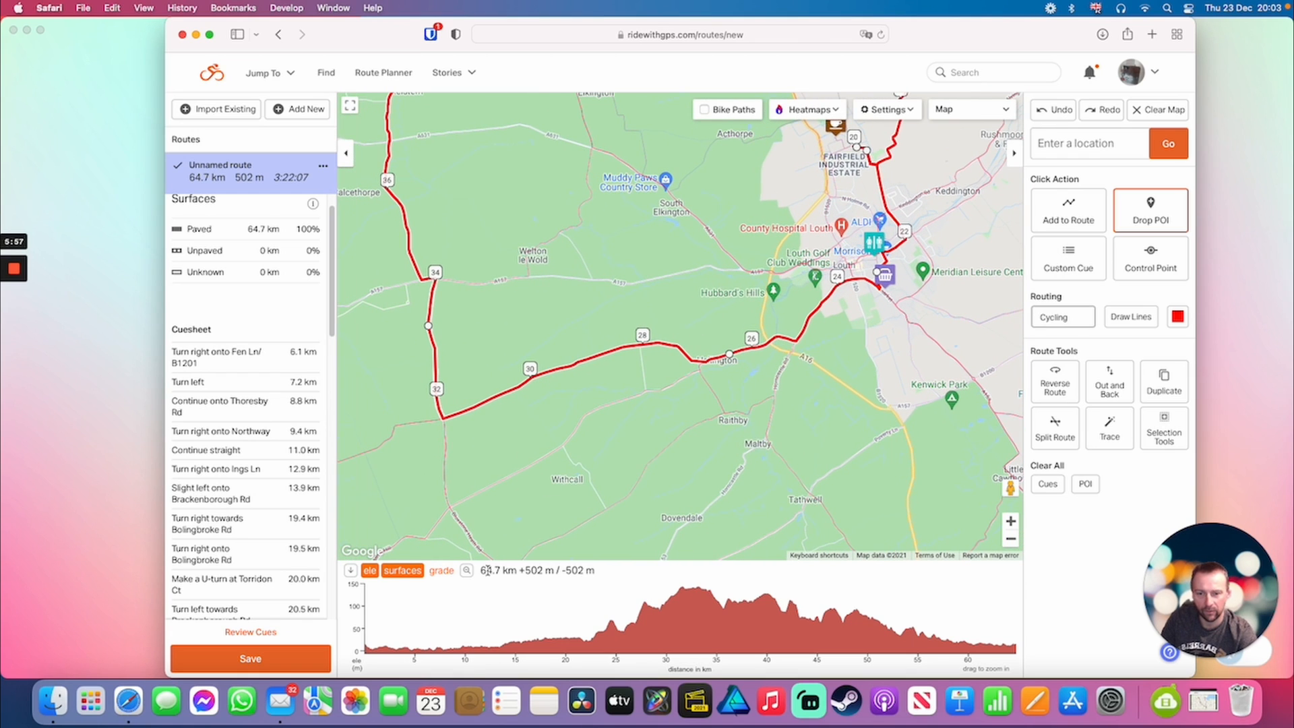
left_click_drag(488, 610, 630, 610)
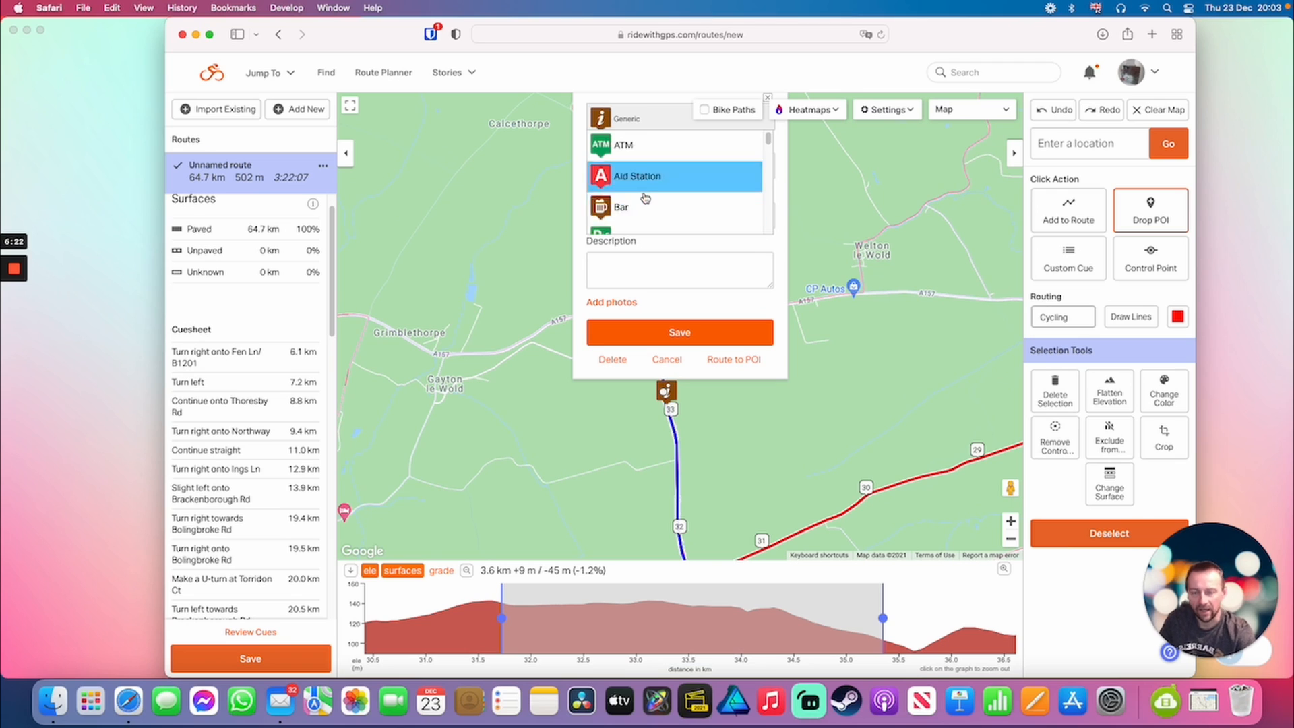
scroll(642, 205, "down", 5)
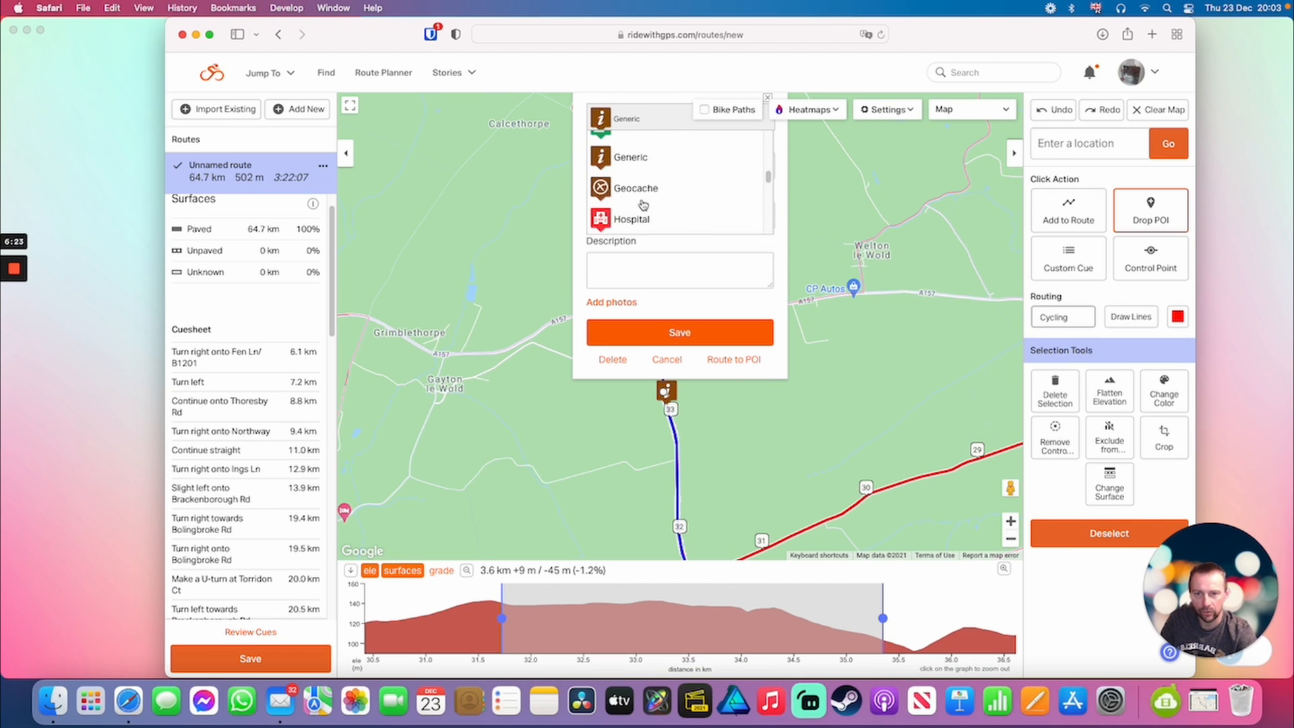
scroll(643, 205, "down", 5)
left_click(642, 219)
left_click(645, 169)
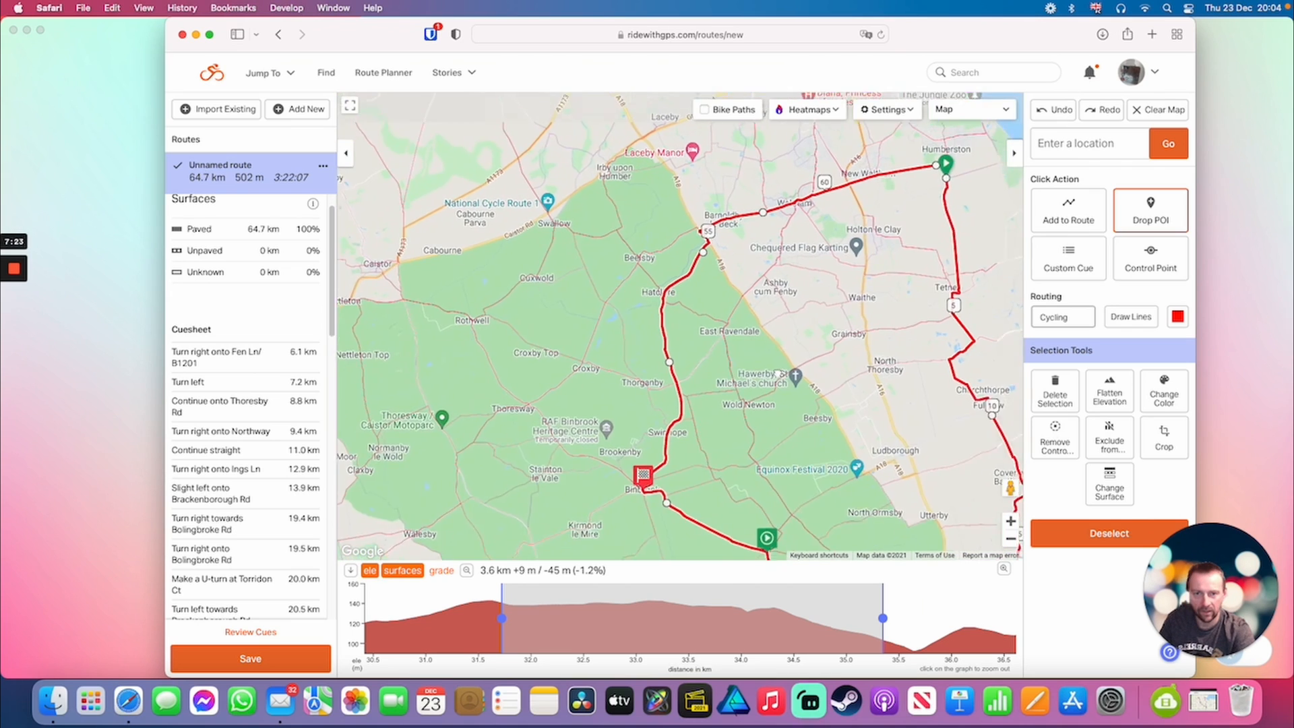
Place a point of interest on the route just north of Manor Farm Cottage, near kilometre 52, and set its type to Viewpoint.
scroll(687, 335, "up", 3)
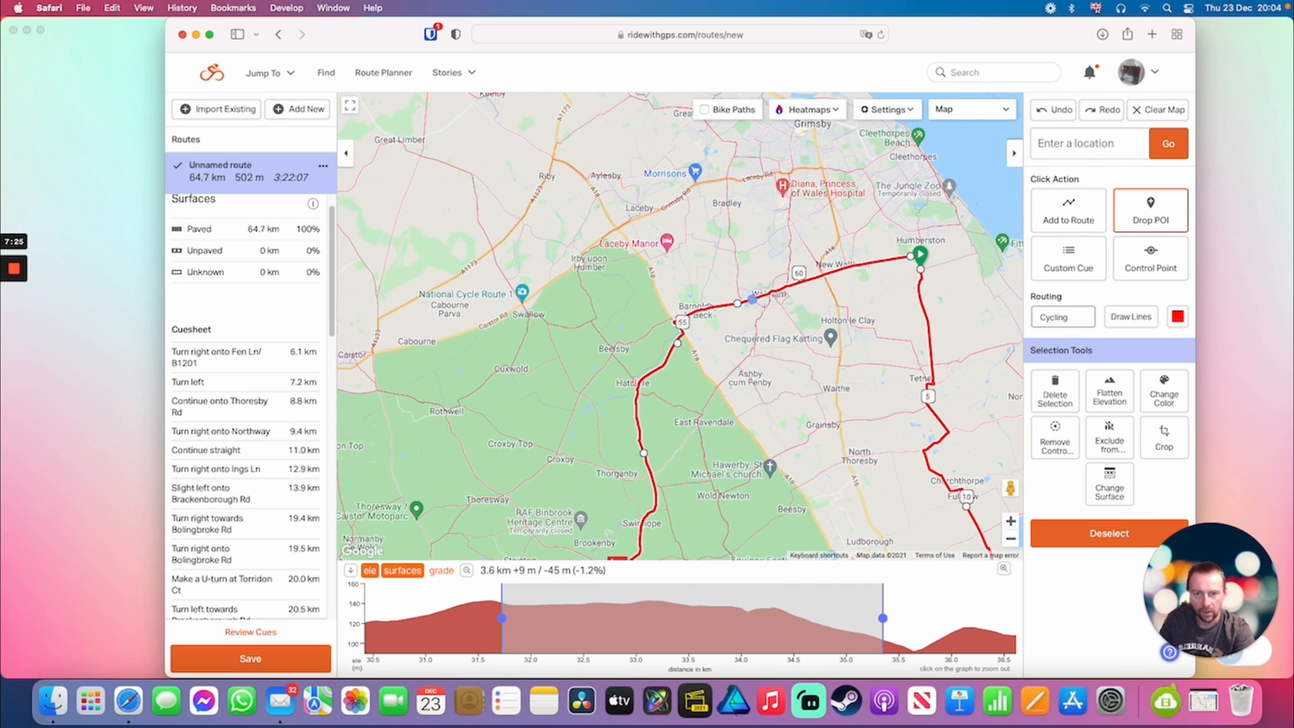
scroll(646, 389, "up", 4)
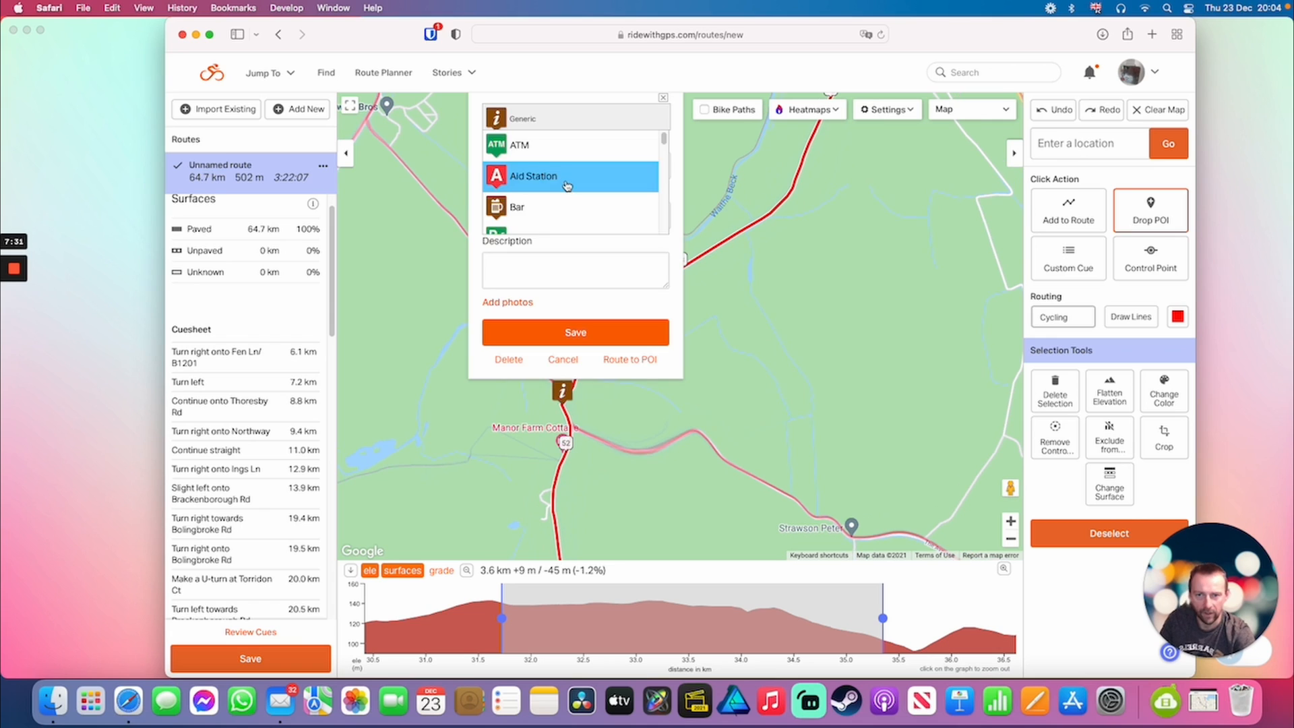
scroll(568, 188, "down", 10)
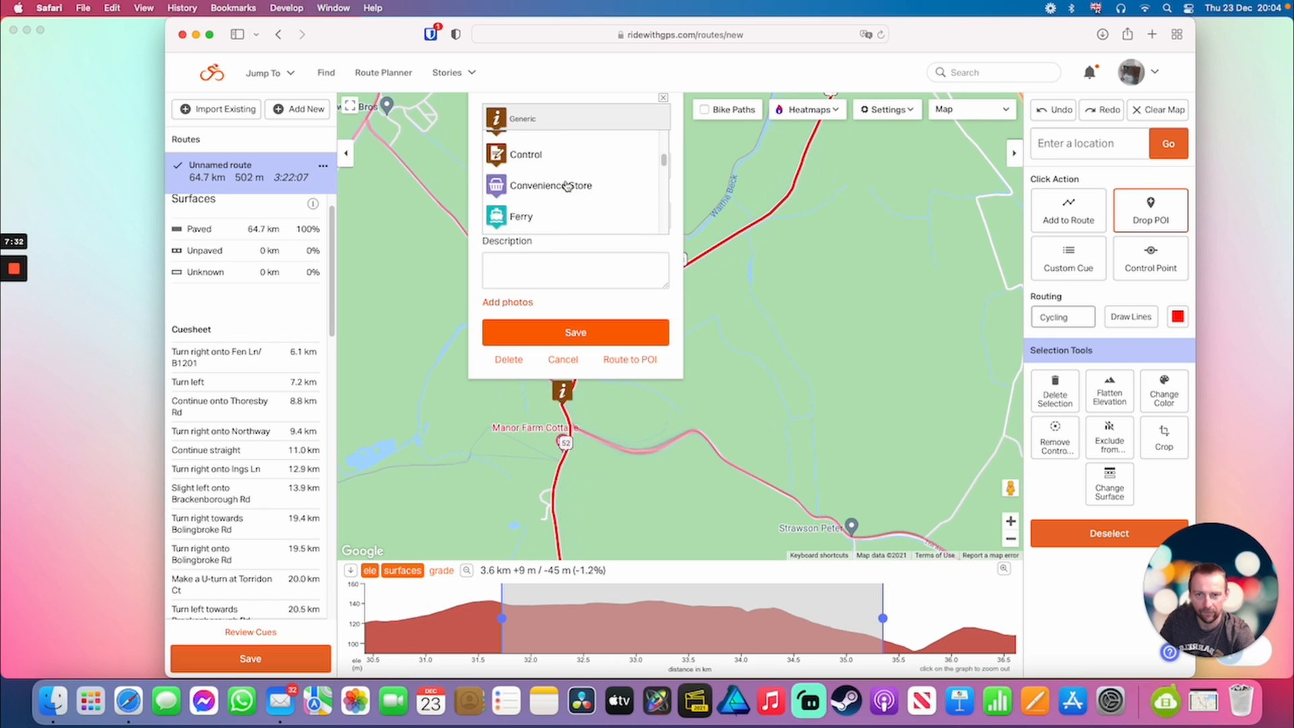
scroll(568, 188, "down", 5)
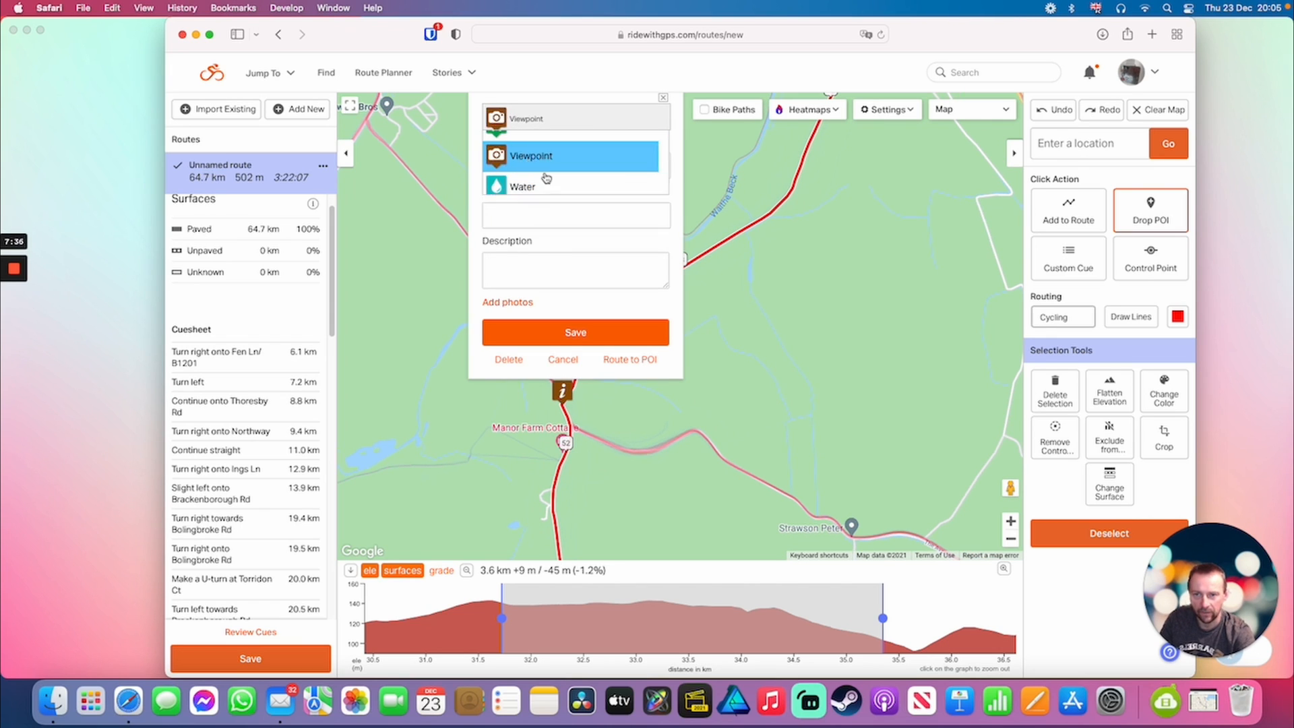
left_click(531, 159)
left_click(552, 247)
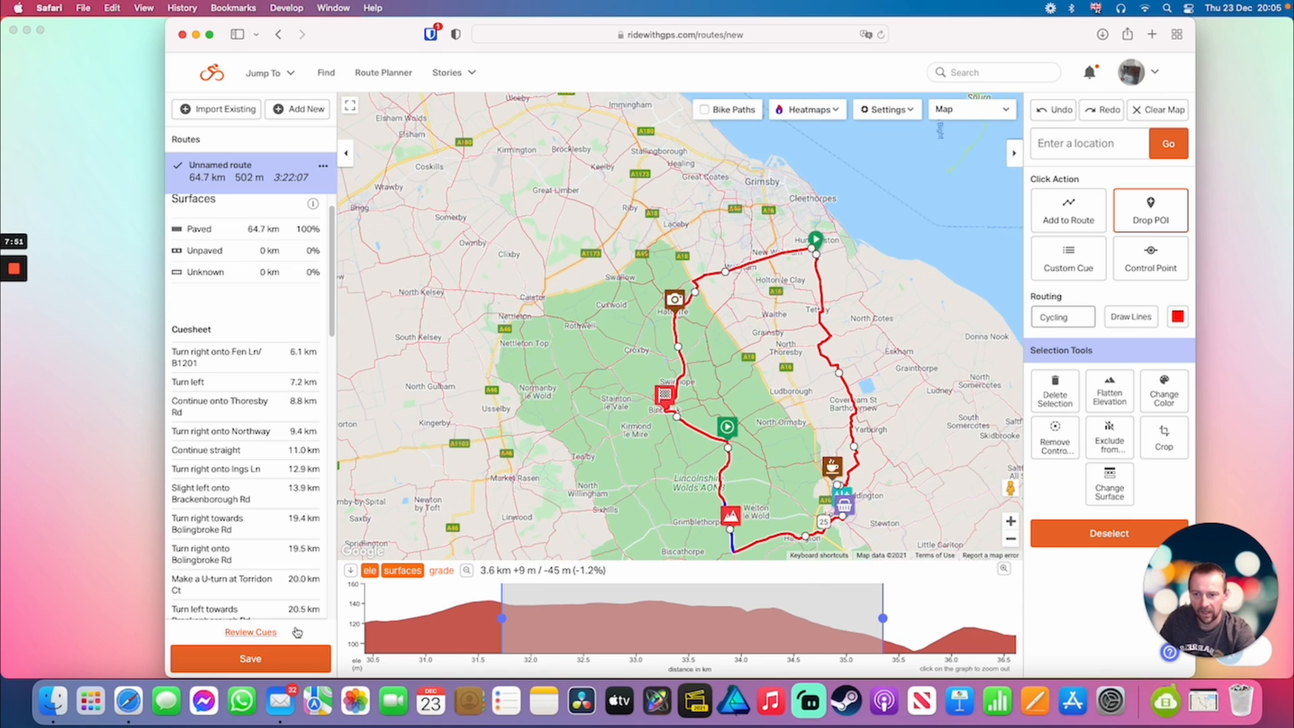
Save the route with the title "Test Route" and view the saved route.
left_click(250, 659)
left_click(561, 219)
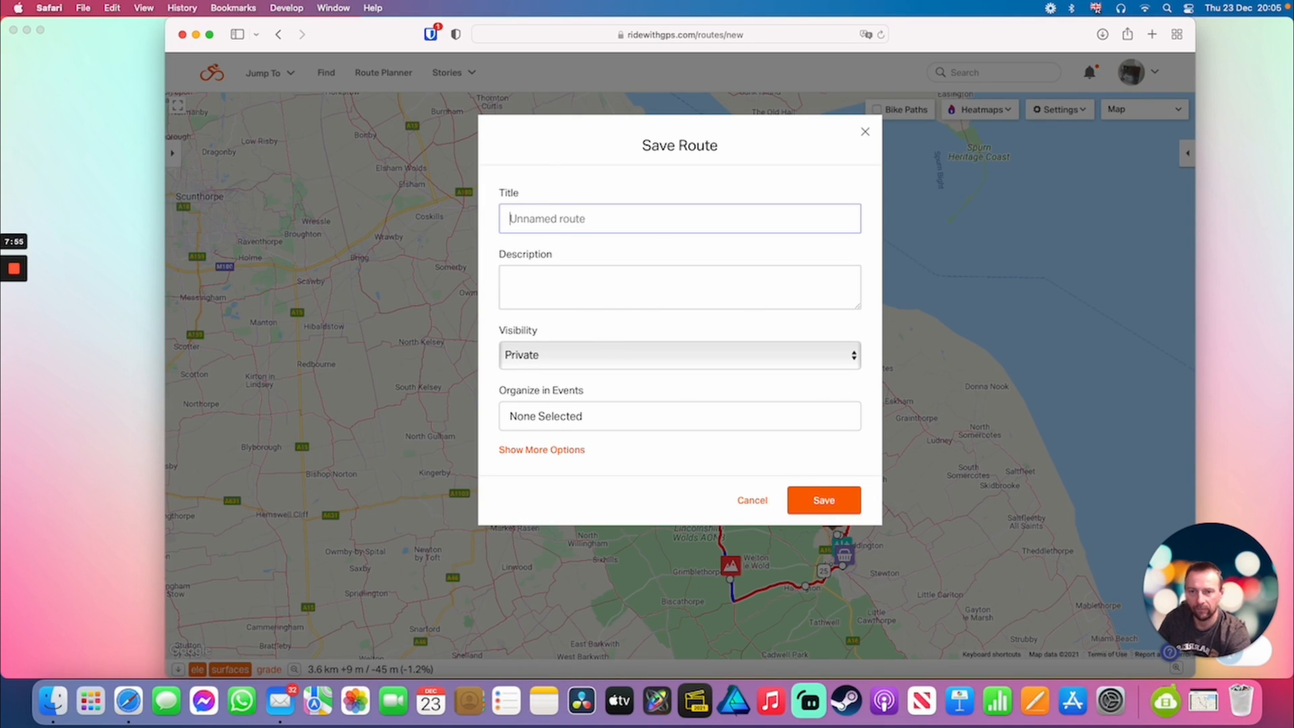
key("Return")
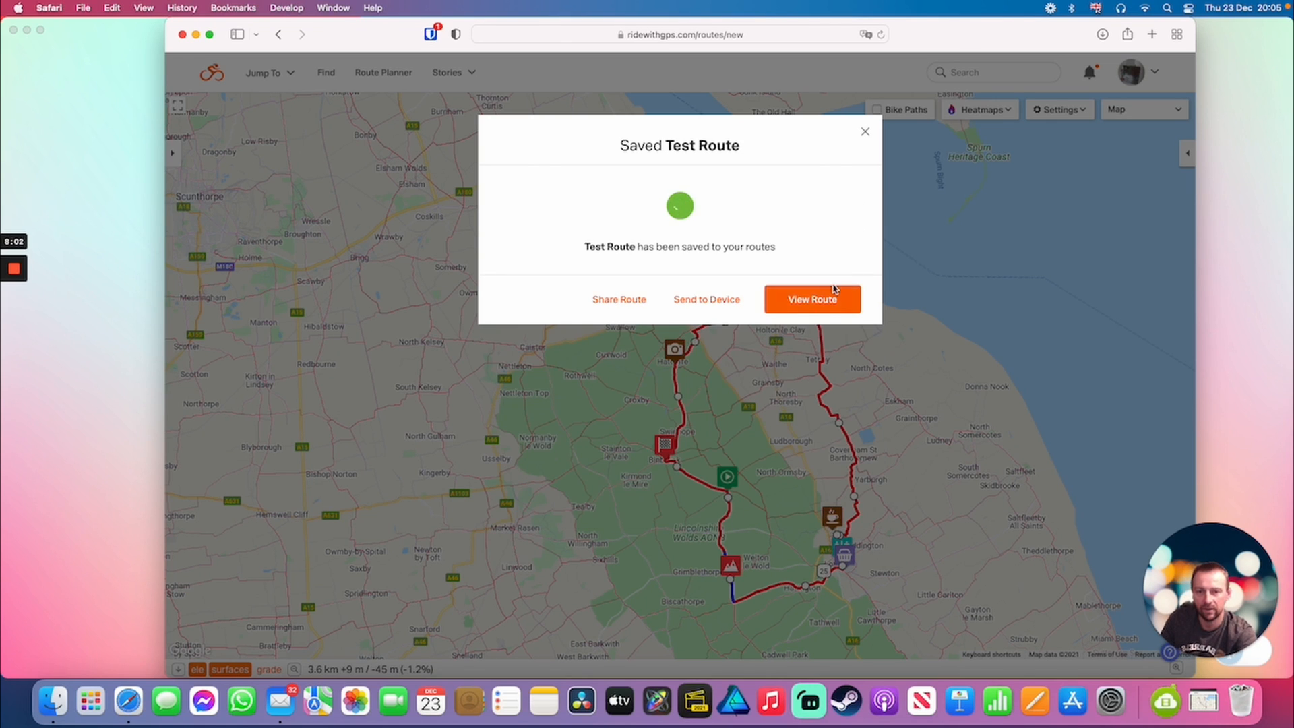
left_click(812, 299)
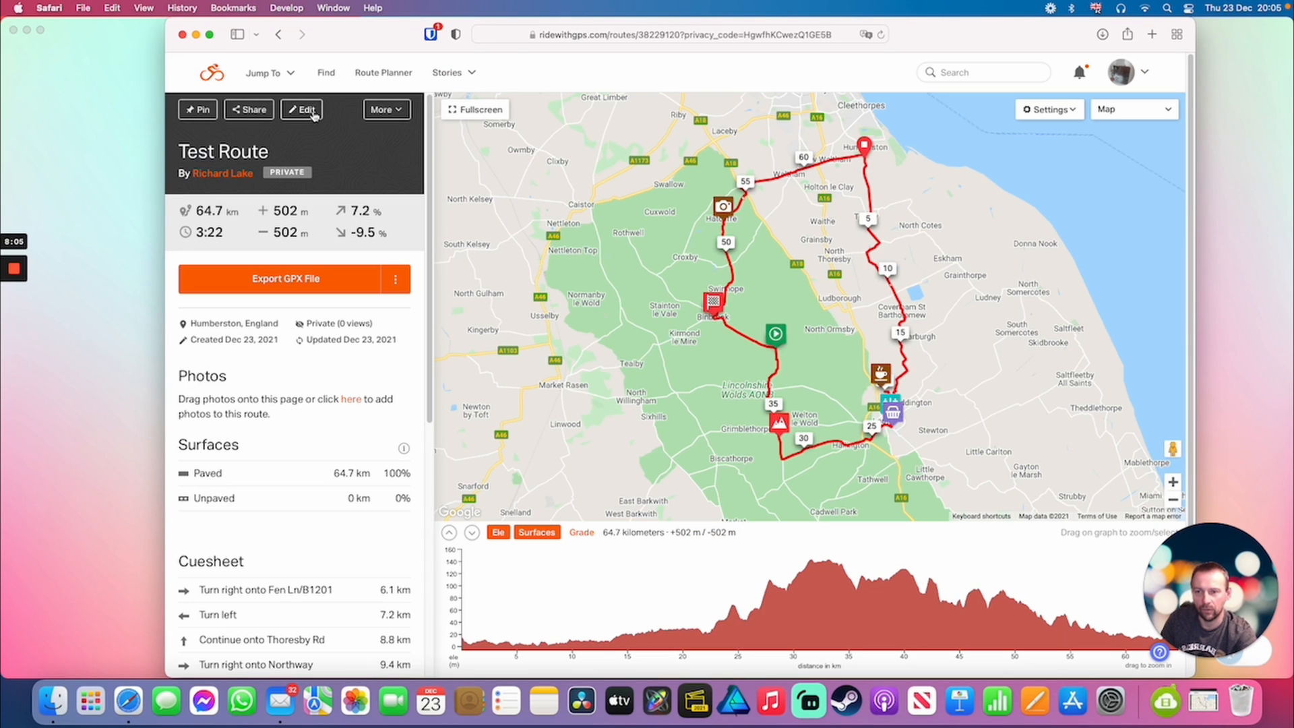
Reopen Test Route for editing and review the details of its Co-Op and Binbrook@5km points of interest.
left_click(310, 112)
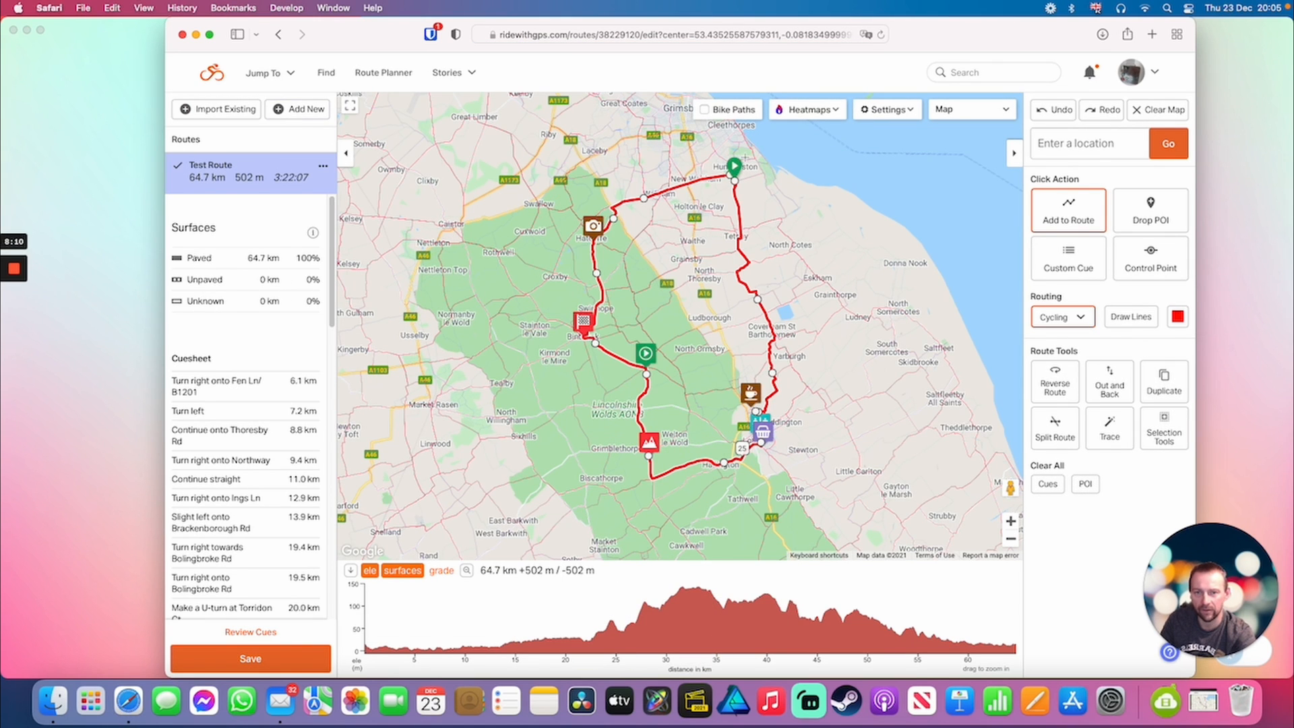
left_click(763, 433)
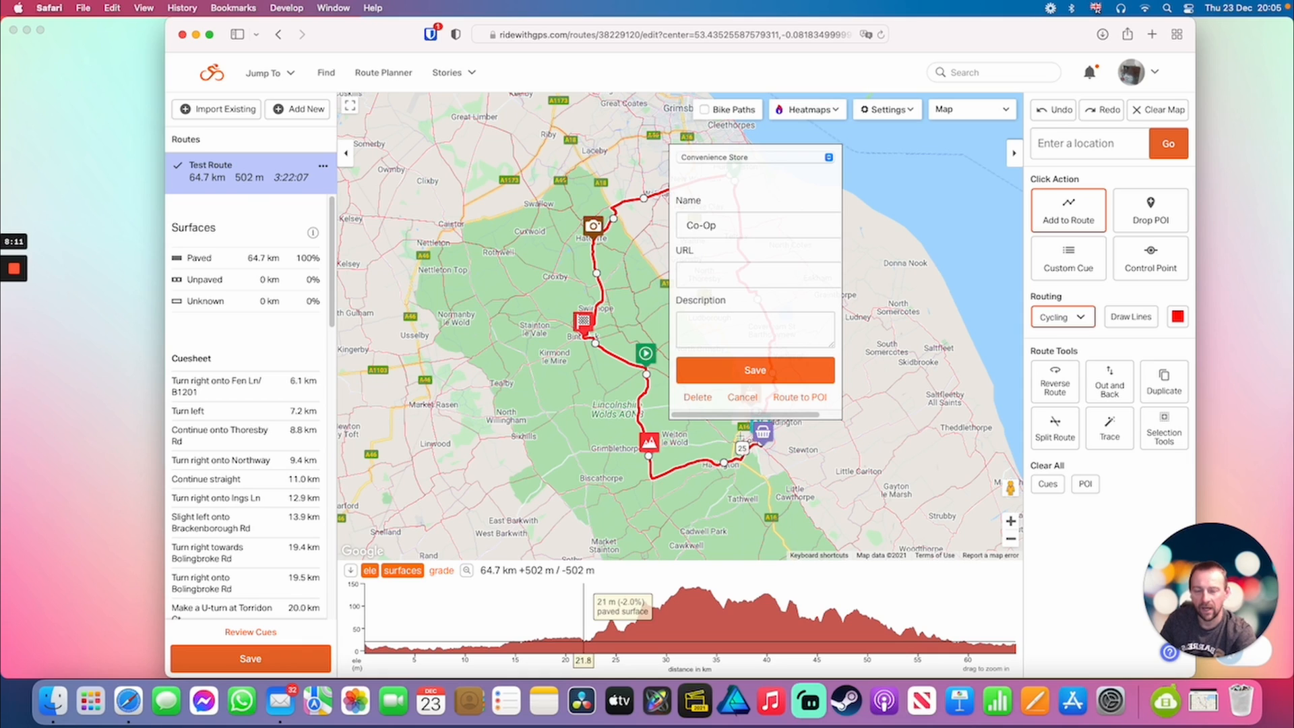
left_click(742, 397)
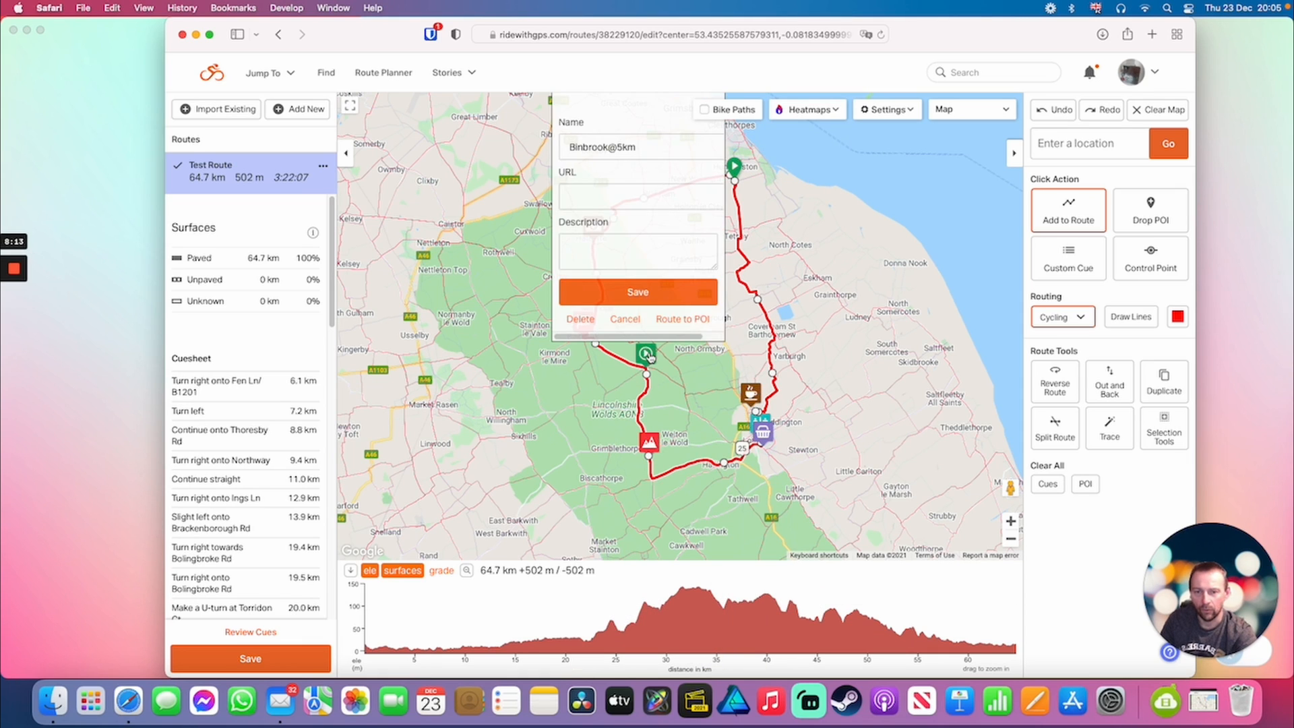
mouse_move(589, 320)
mouse_move(592, 226)
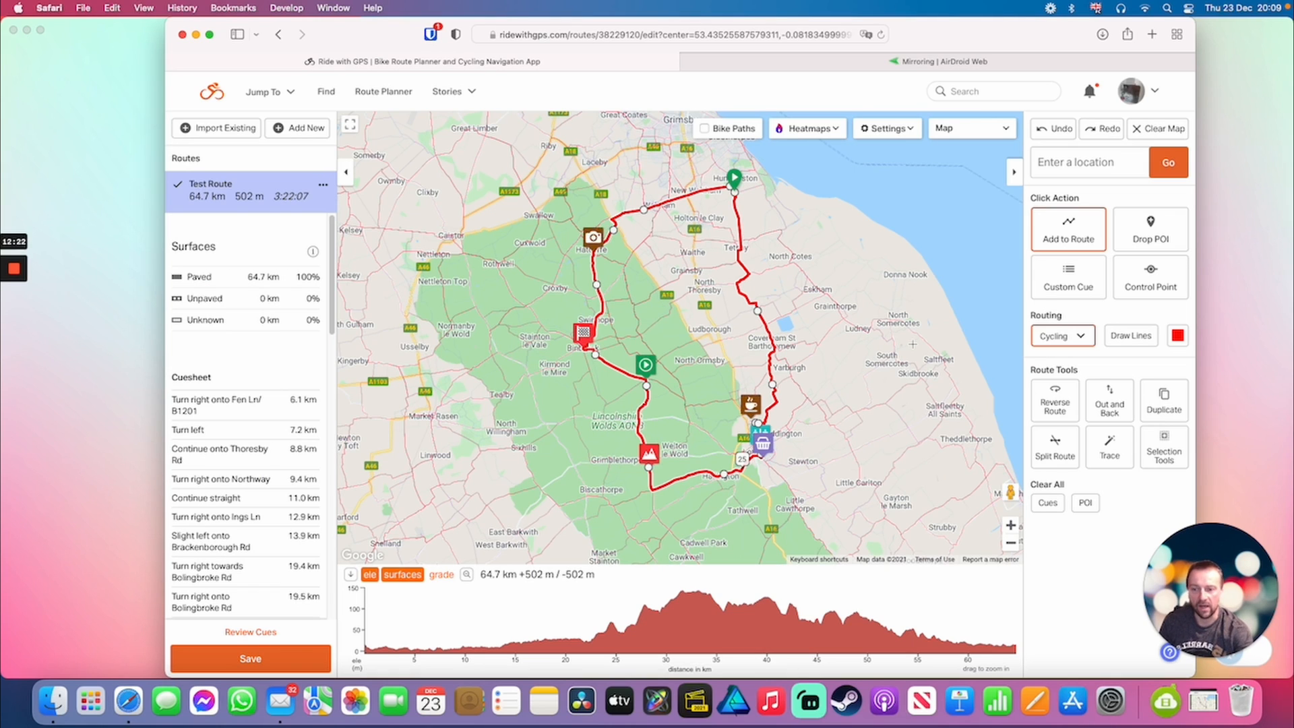
View the cue for turning right onto Fen Ln/B1201 at 6.1 km, and close it.
left_click(282, 401)
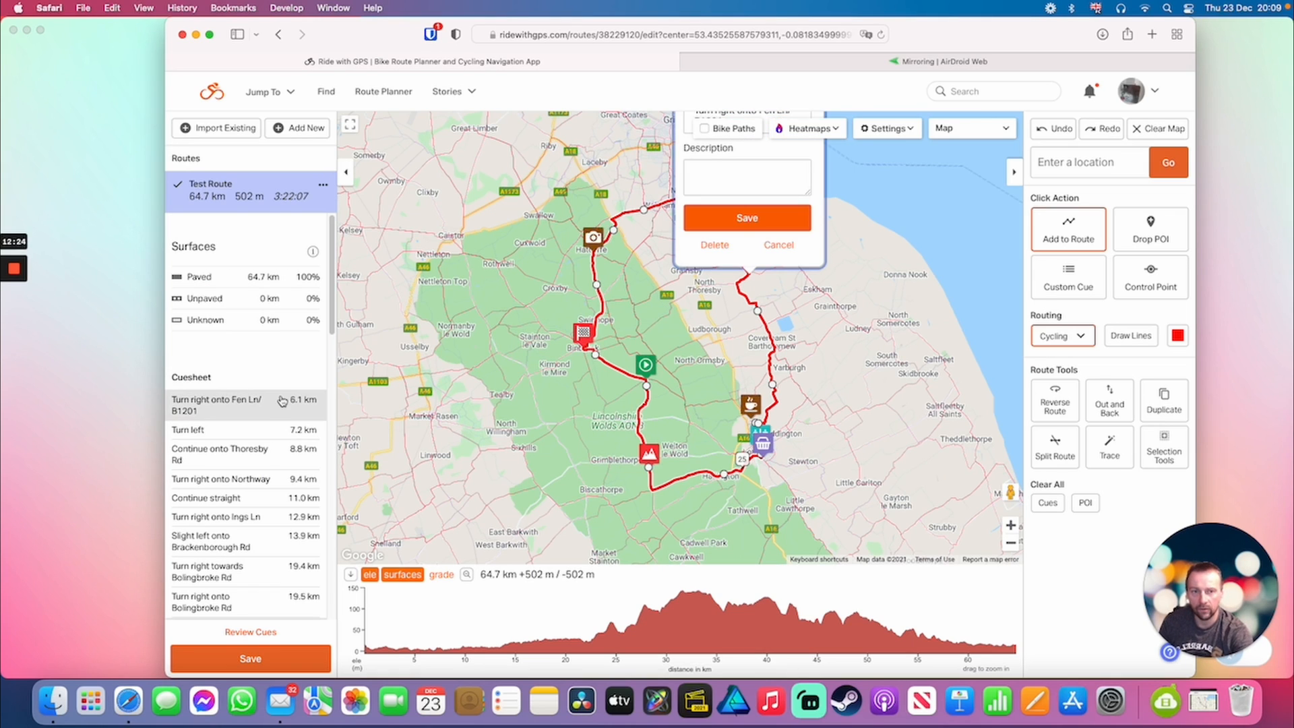
left_click(694, 332)
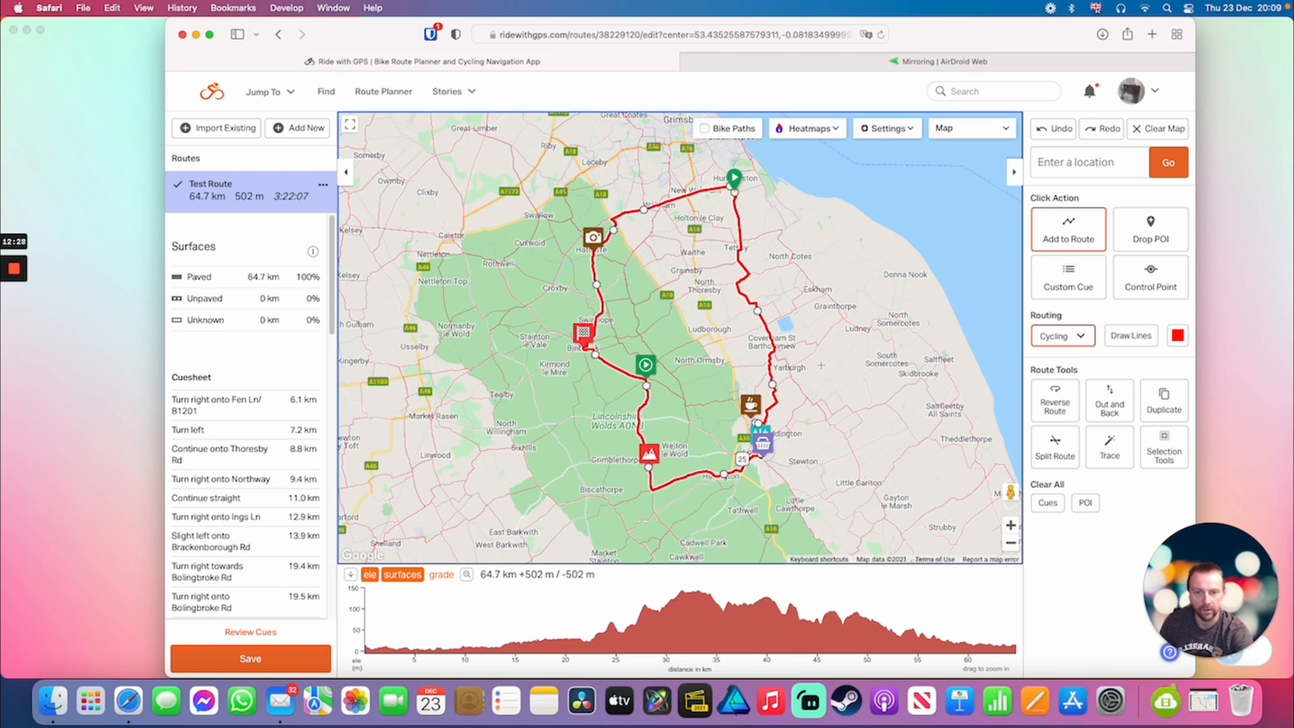
Switch to custom cue placement, then view the type options of the Ings Ln right-turn cue at 12.9 km and close it without changes.
left_click(1067, 290)
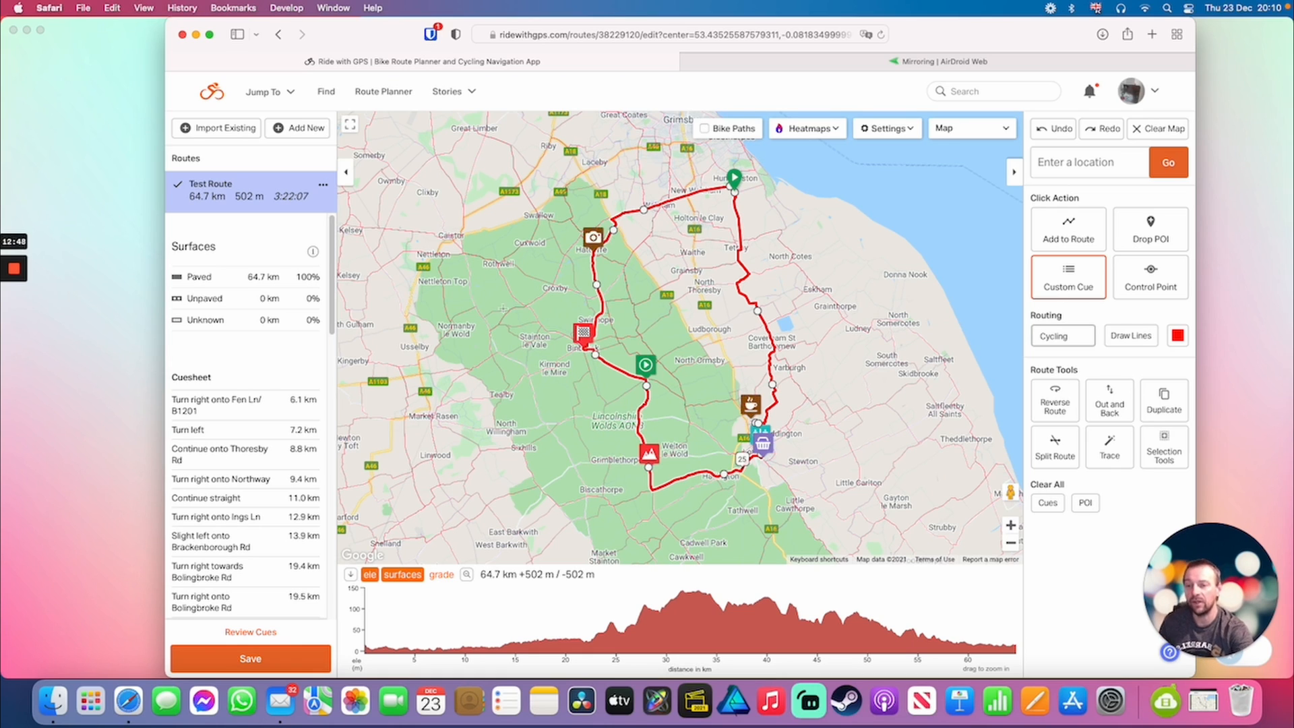
left_click(269, 430)
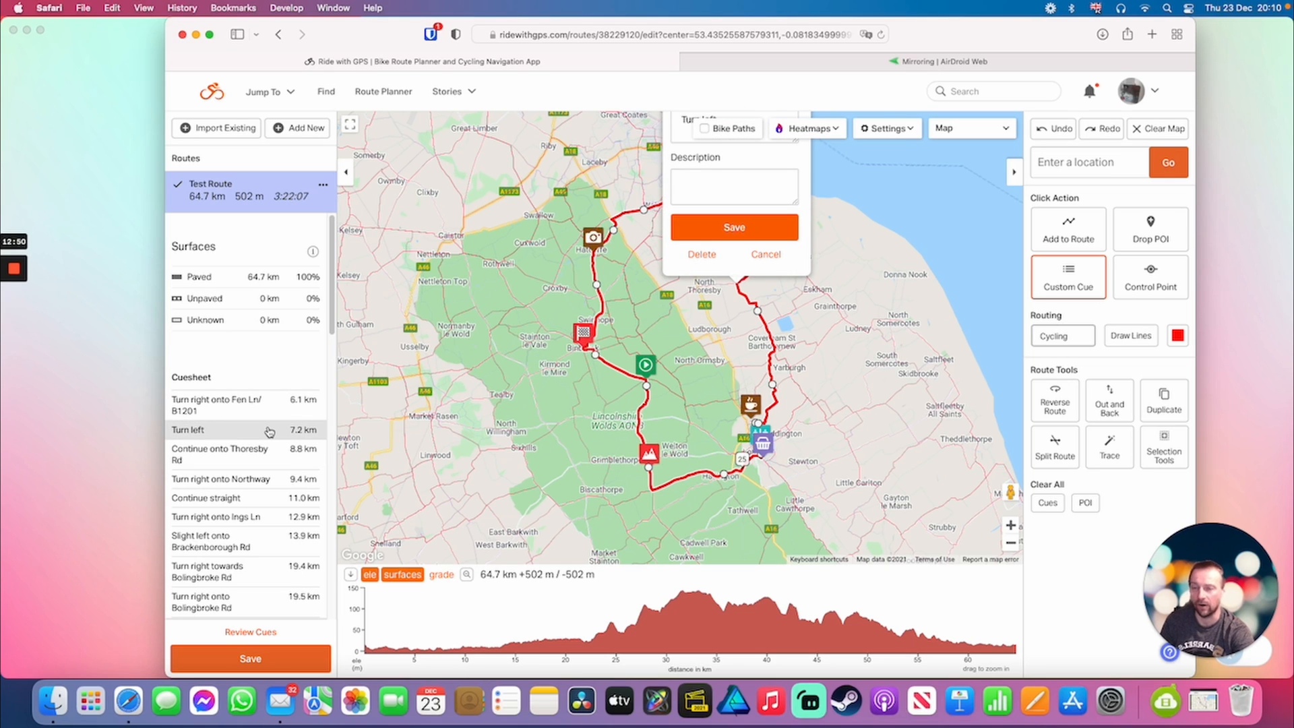
left_click(268, 517)
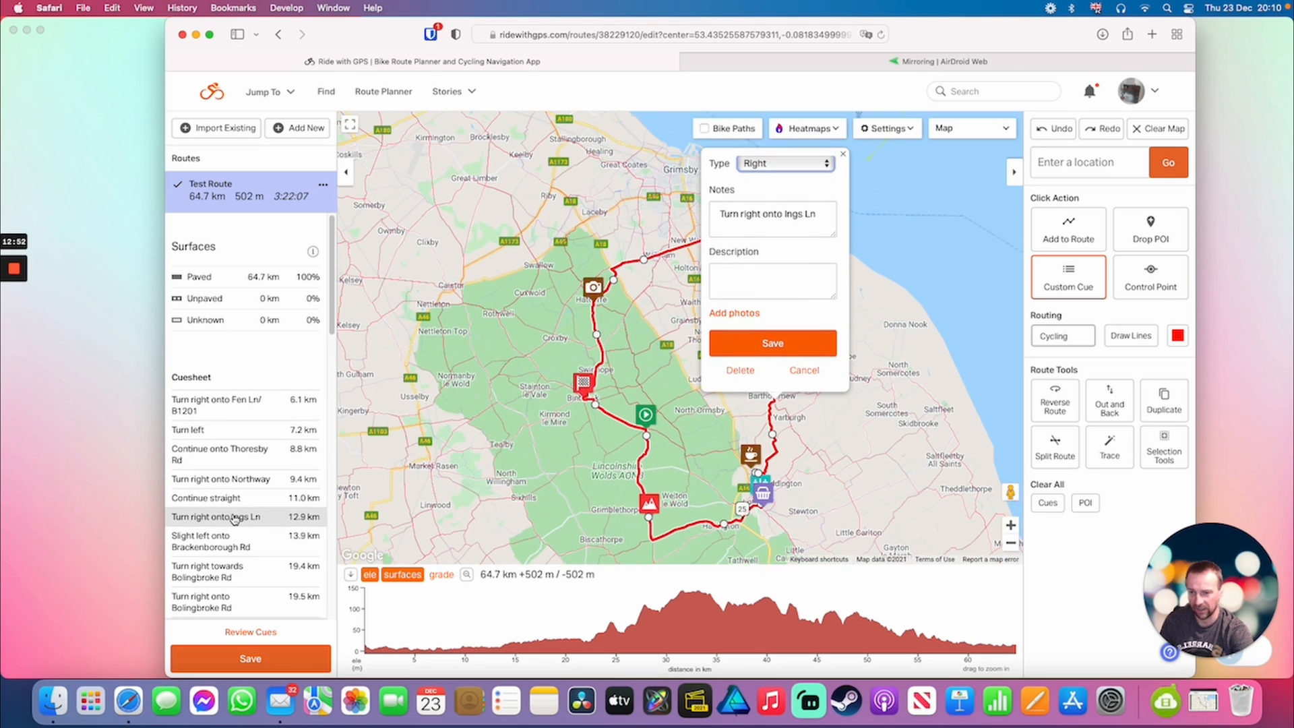
left_click(754, 170)
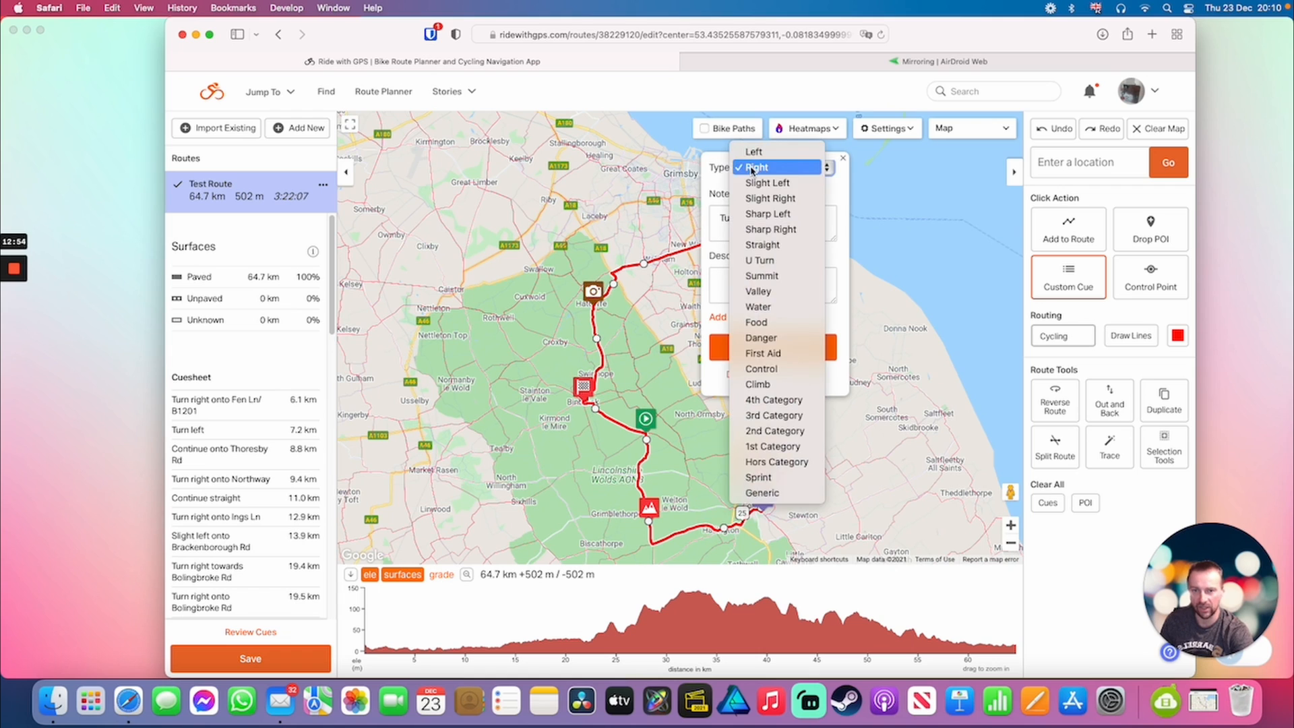
left_click(720, 194)
left_click(776, 171)
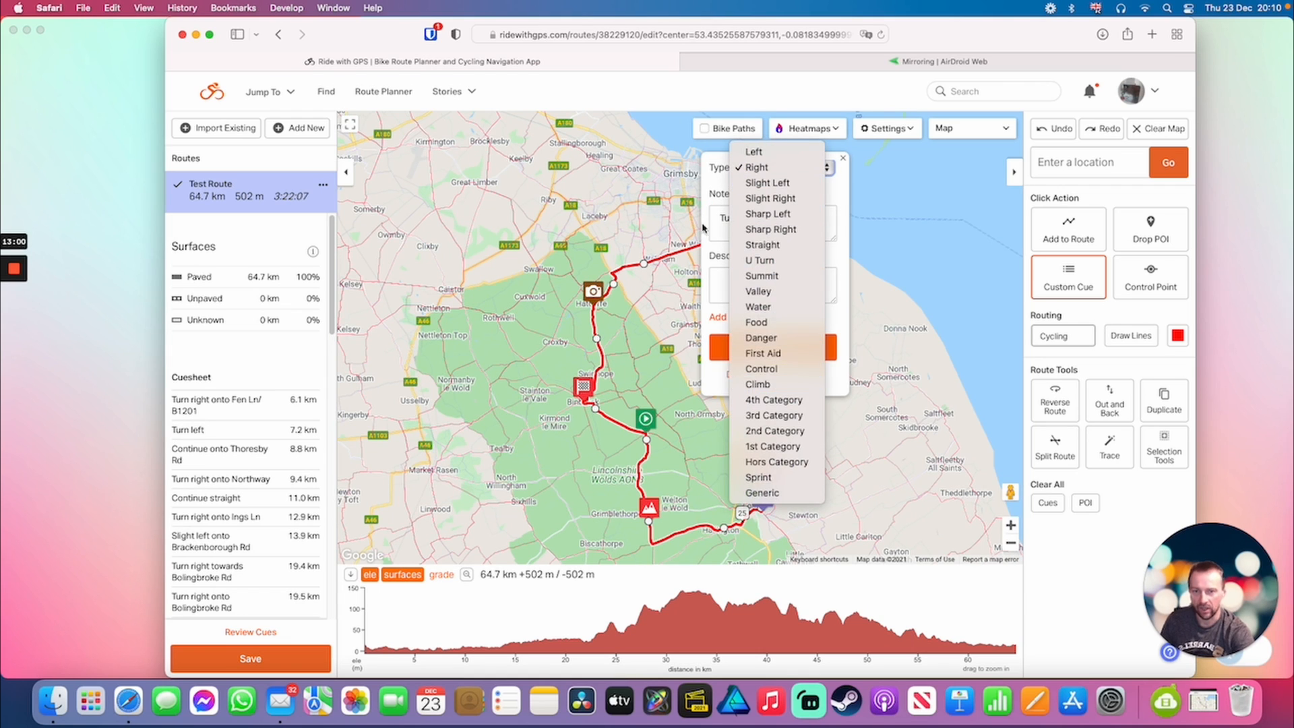
left_click(711, 184)
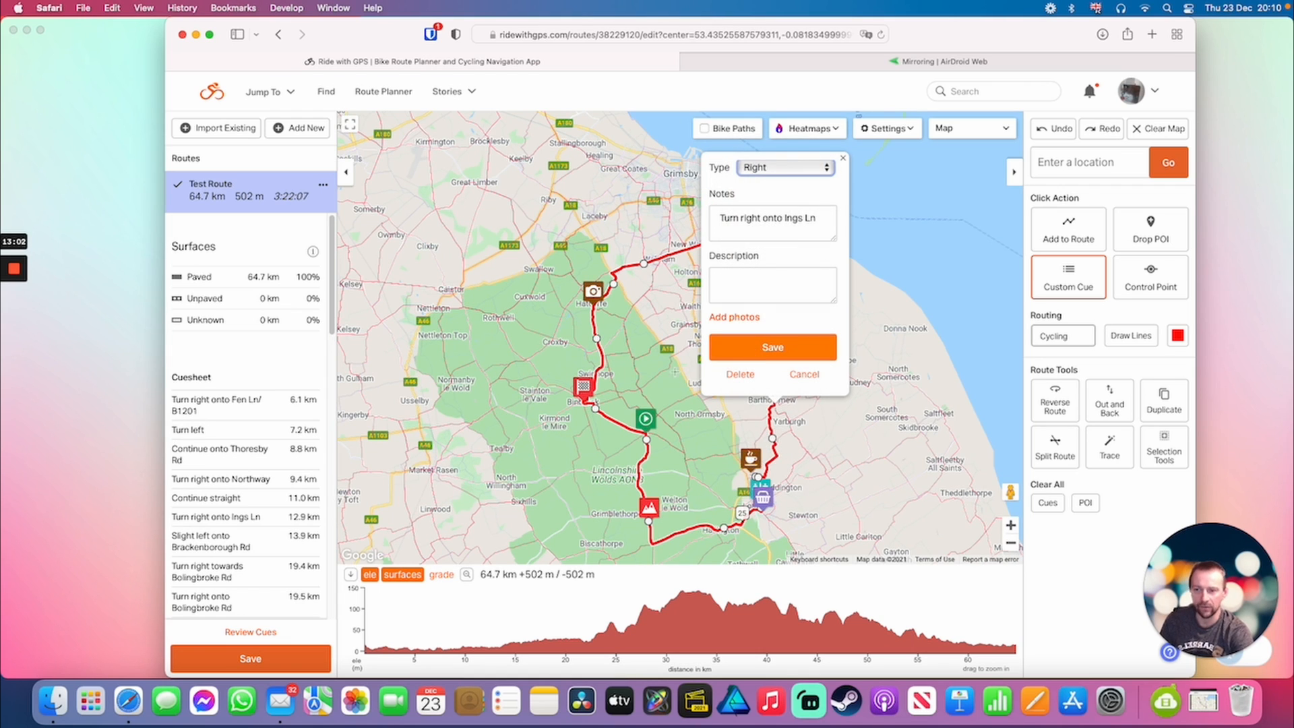
left_click(804, 374)
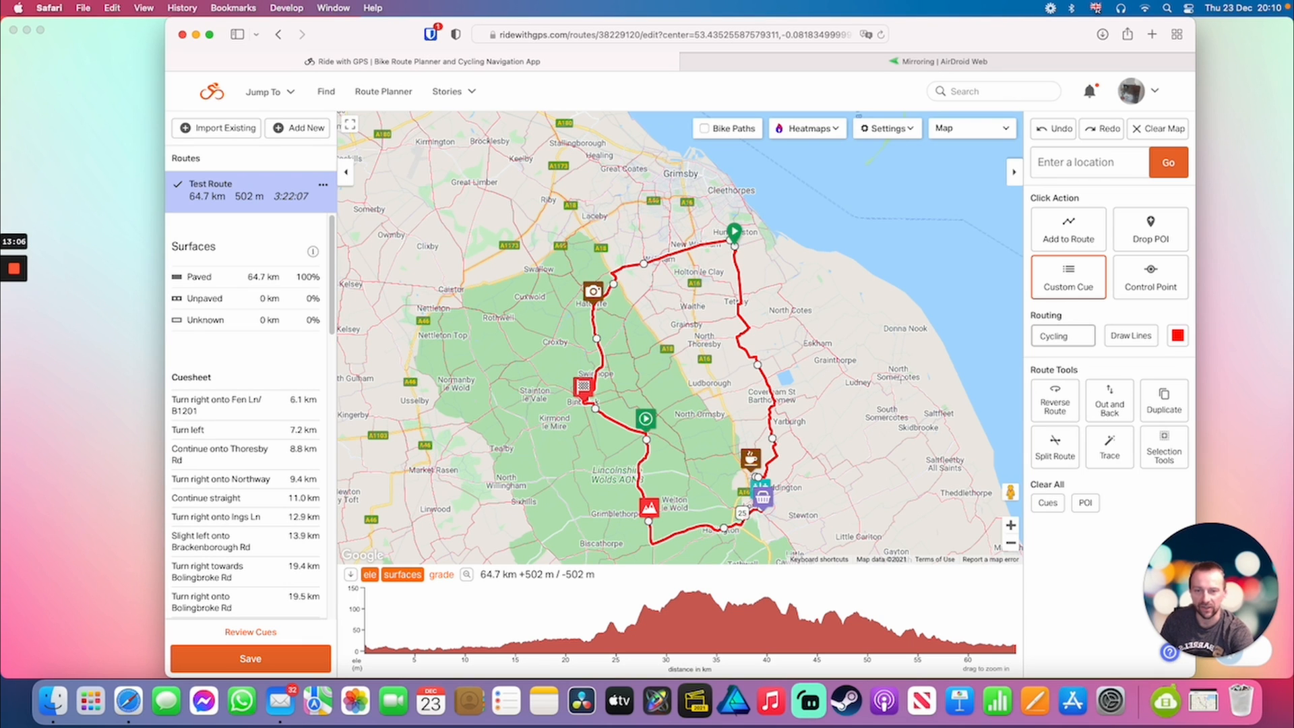
Place a custom cue on the route just south of the kilometre 18 marker near Brackenborough, and set its type to Food.
scroll(688, 429, "up", 5)
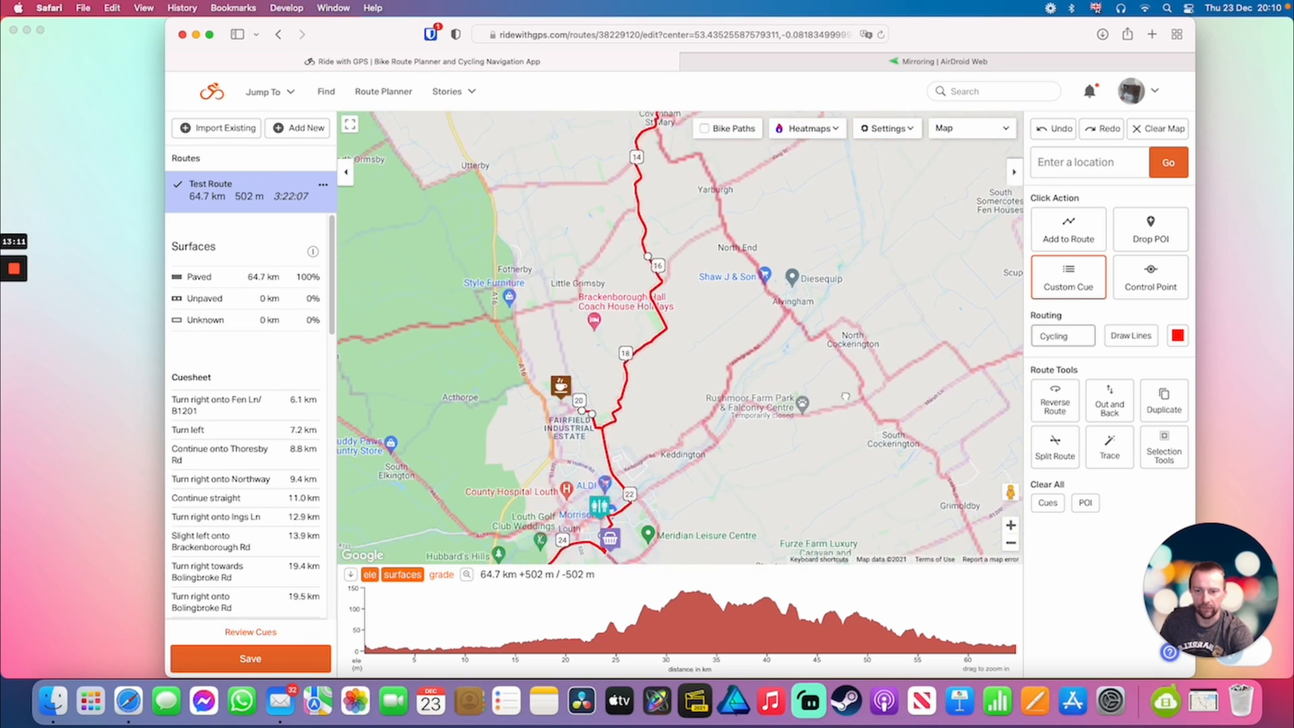
scroll(688, 429, "up", 3)
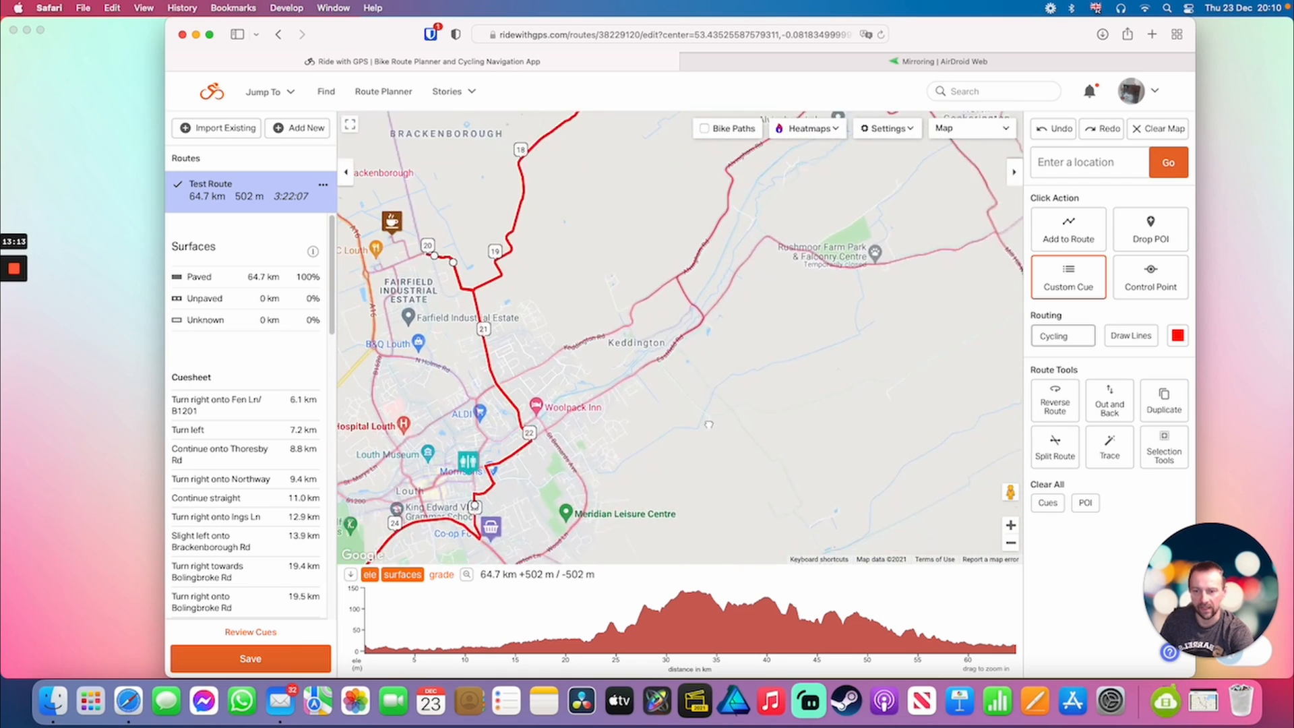
scroll(654, 433, "up", 3)
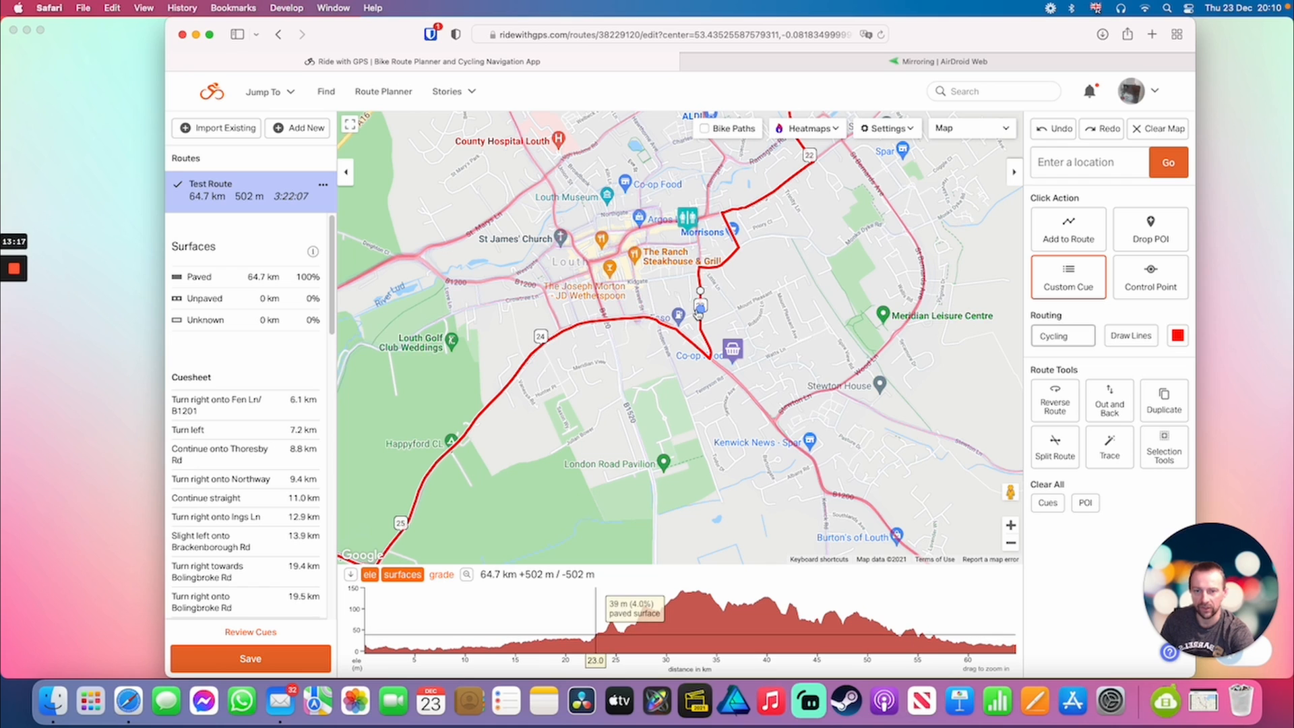
scroll(760, 368, "down", 2)
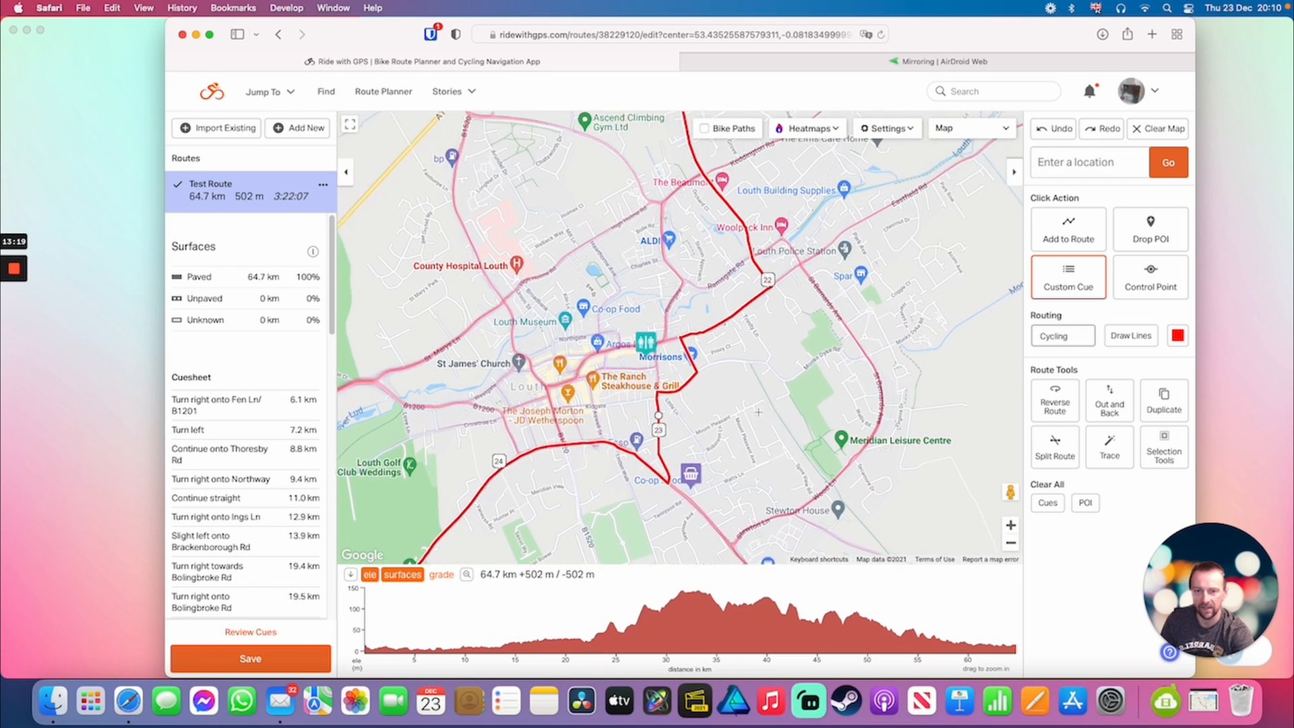
left_click_drag(760, 368, 760, 492)
left_click_drag(782, 285, 741, 392)
left_click_drag(559, 405, 586, 421)
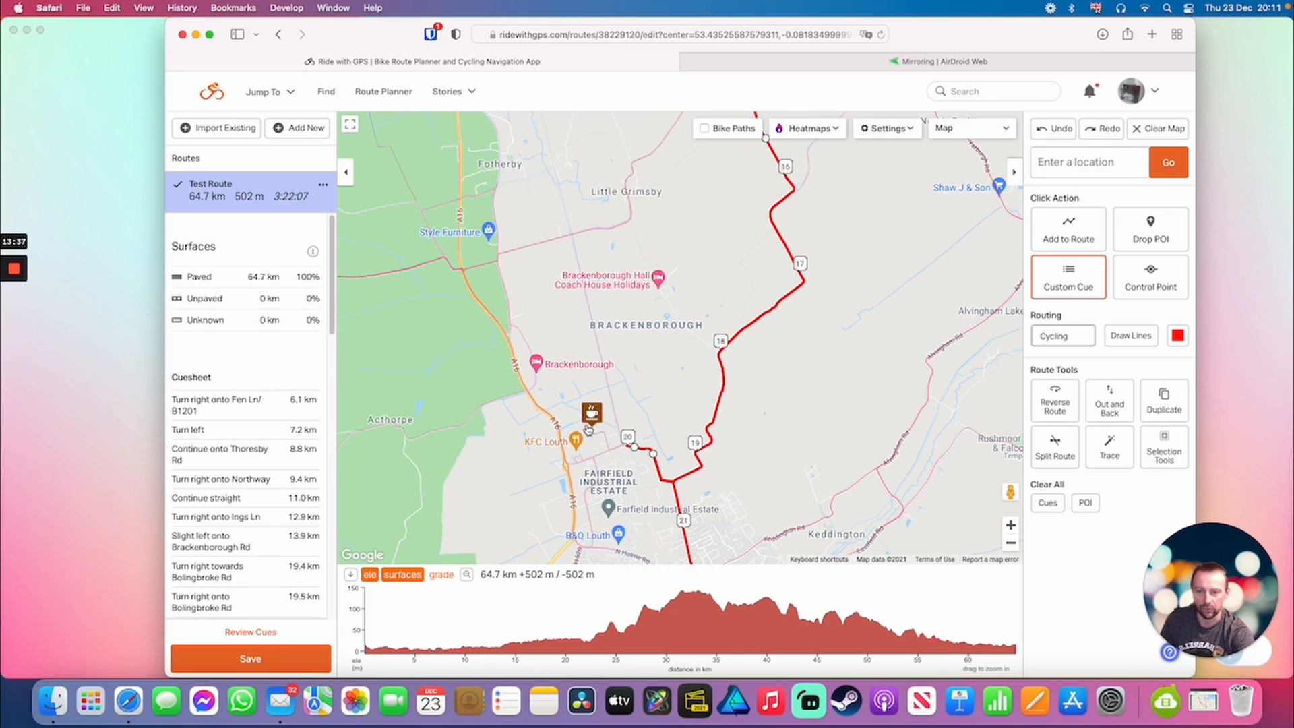
left_click_drag(751, 380, 749, 358)
scroll(749, 359, "up", 2)
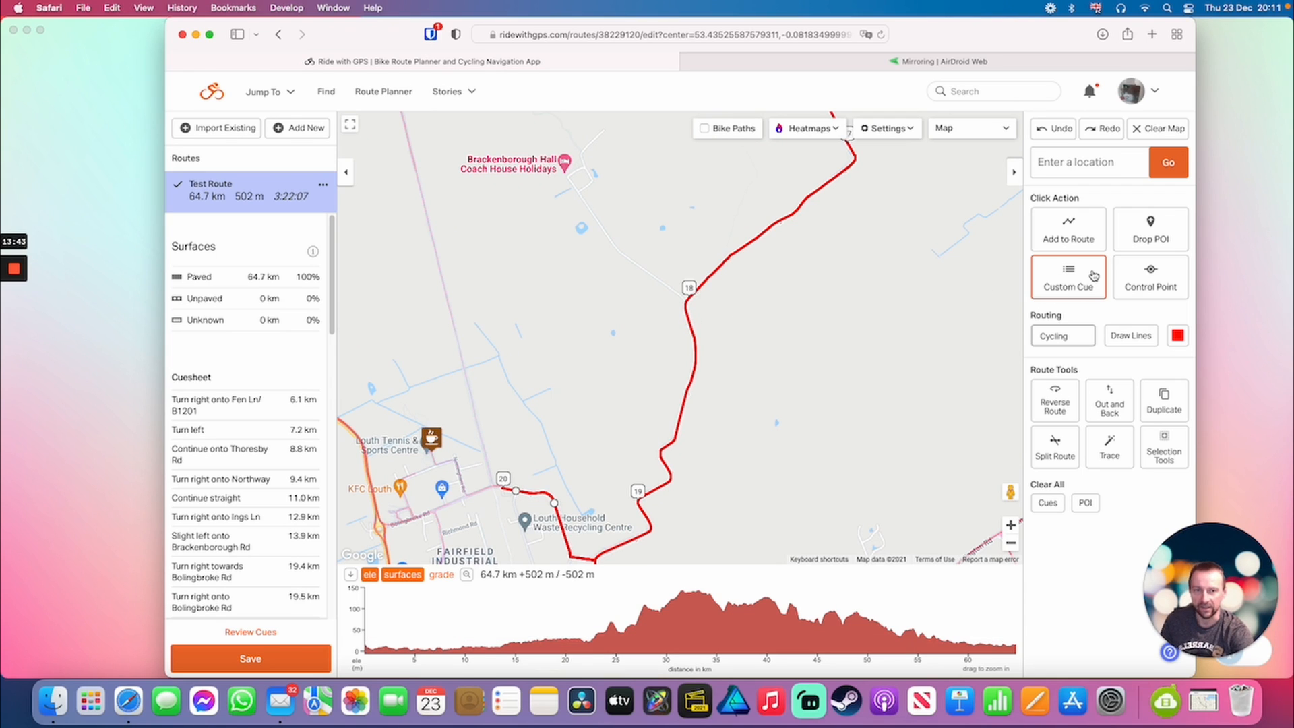
left_click(684, 321)
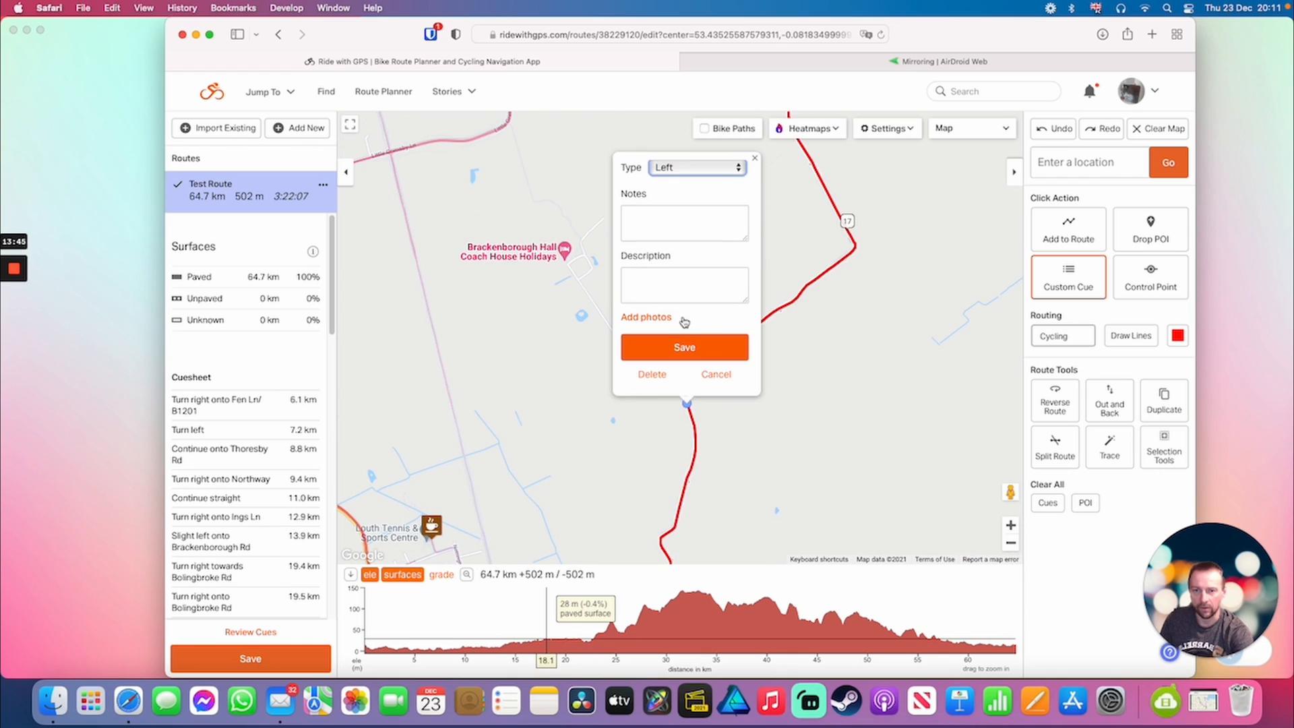
left_click(689, 174)
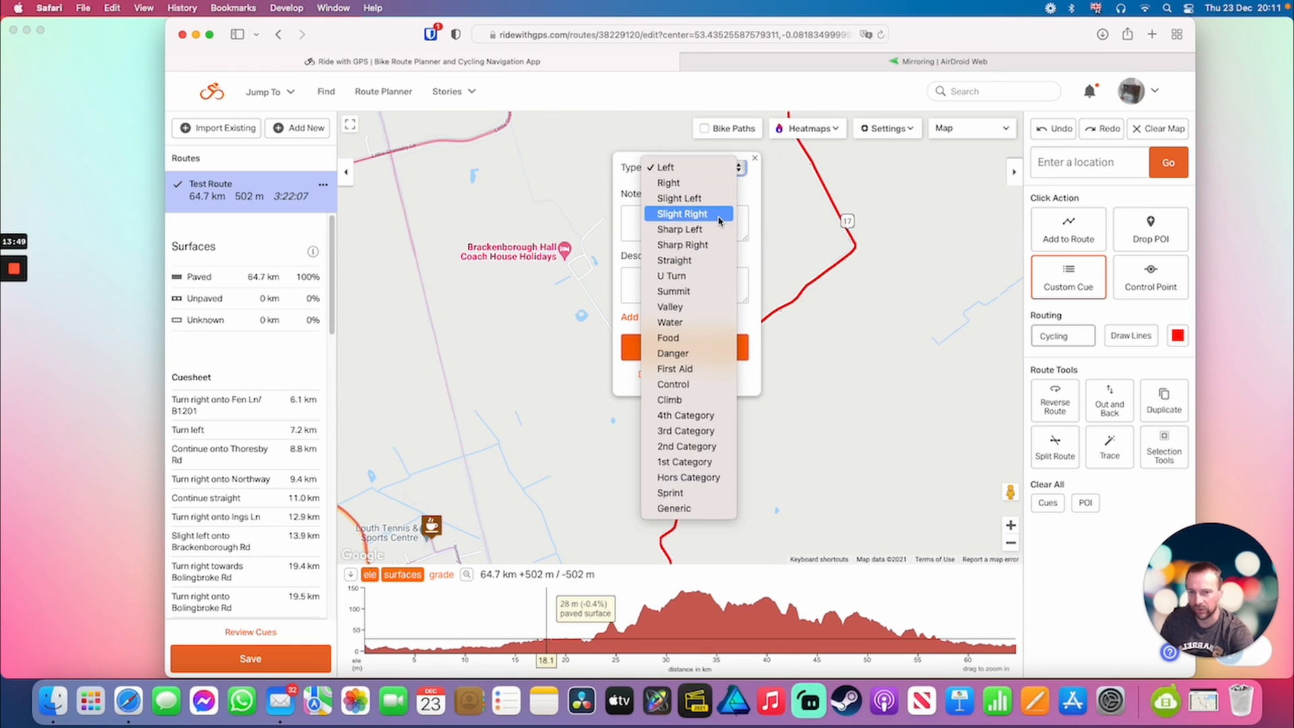
left_click(680, 339)
Enter the notes "CoOp@5km" for the Food cue and save it.
left_click(669, 223)
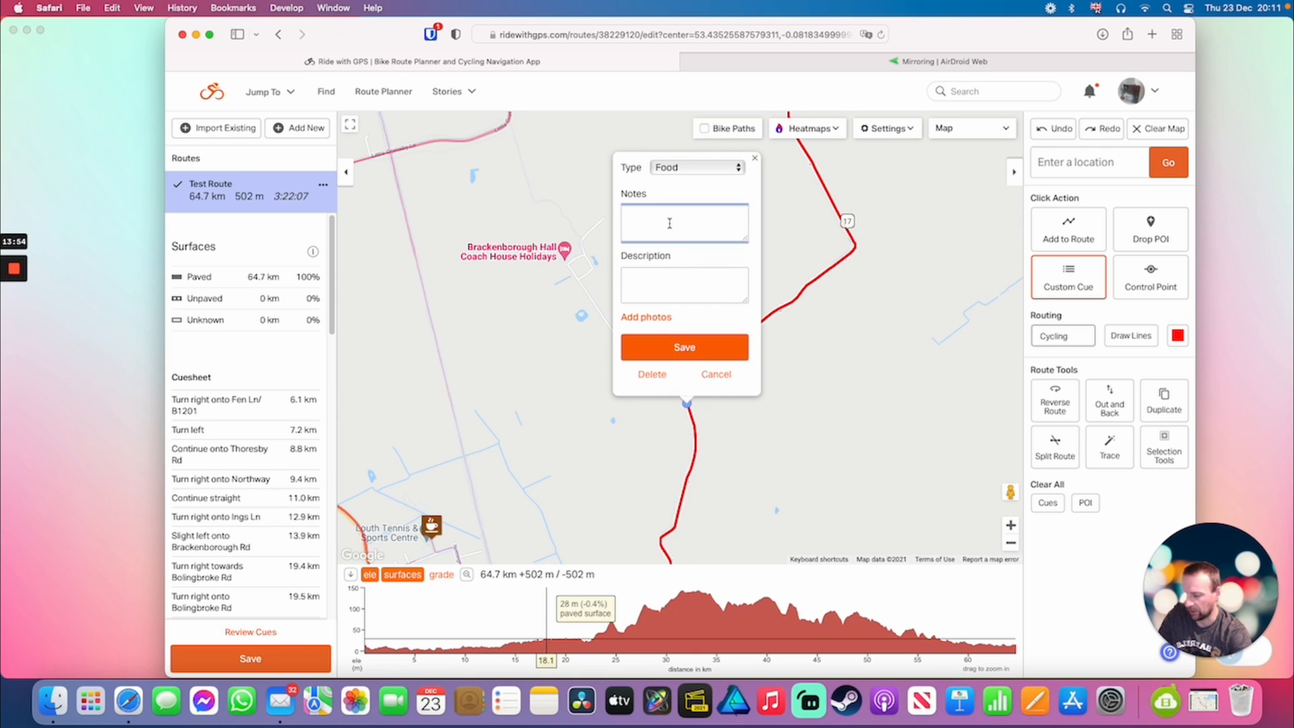
type("Co-")
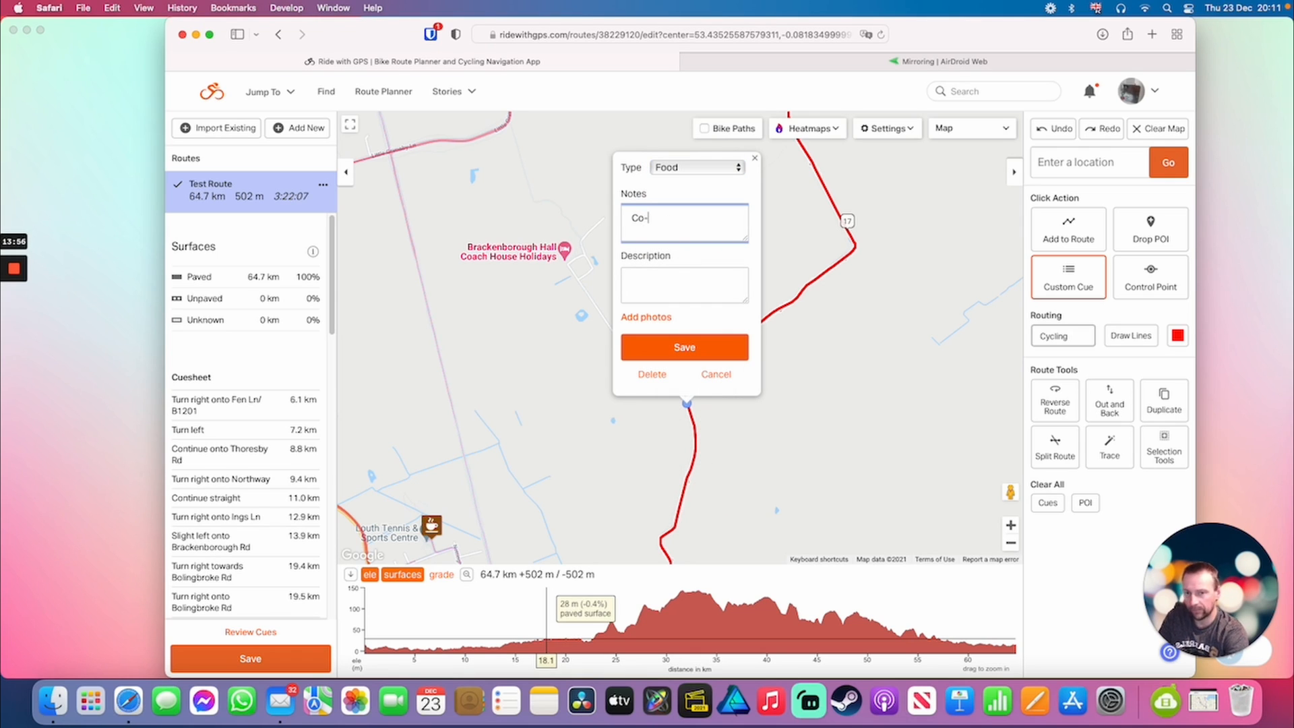
key("BackSpace")
type("Op@")
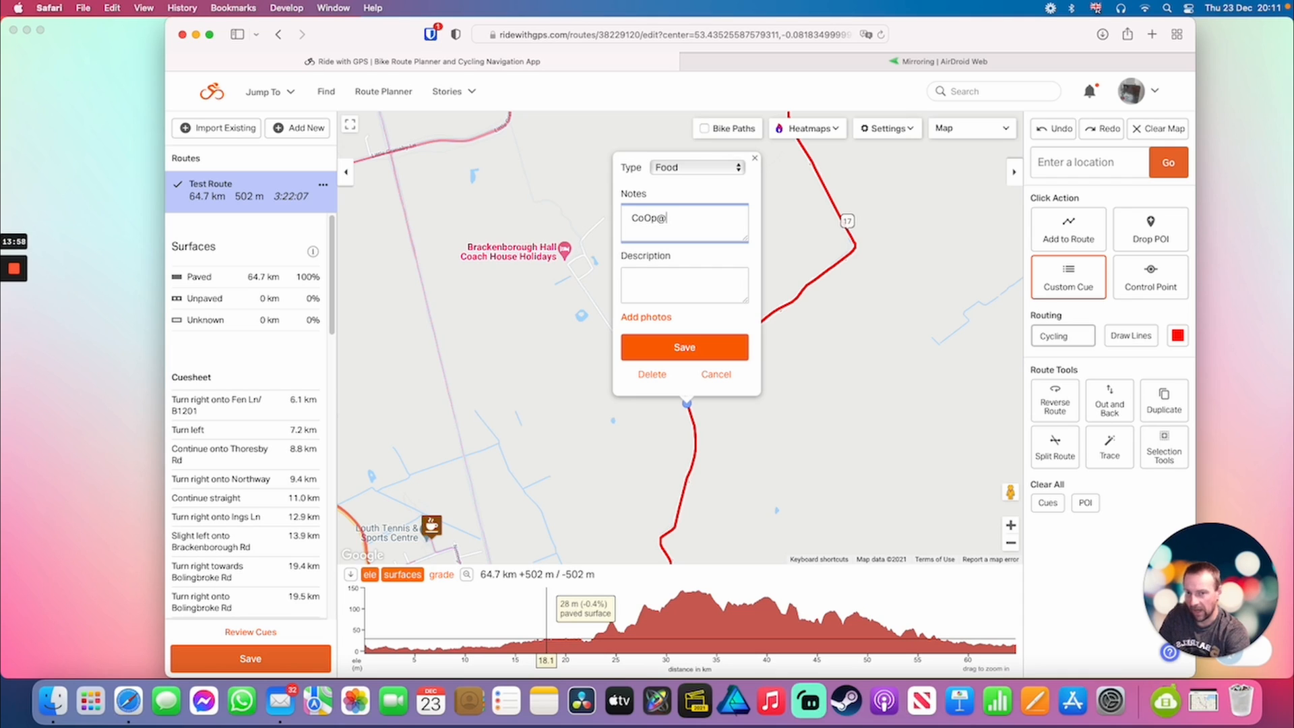
type("5km")
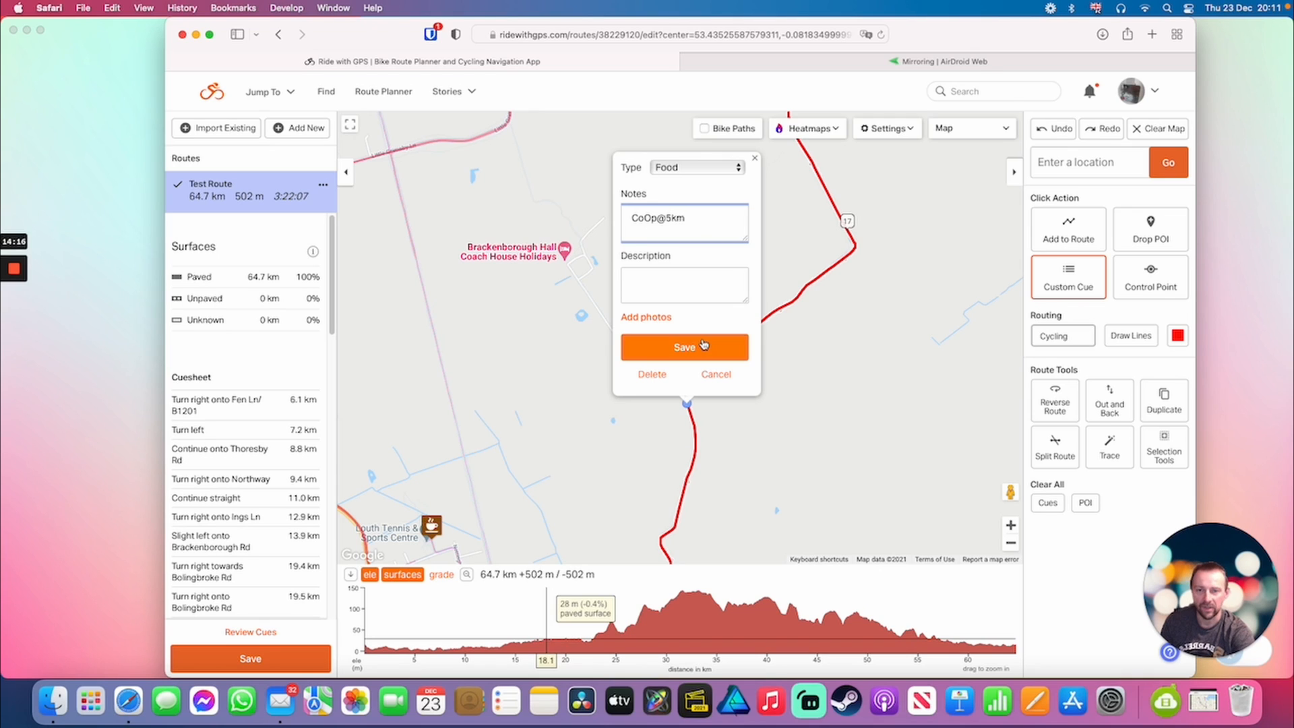
left_click(694, 347)
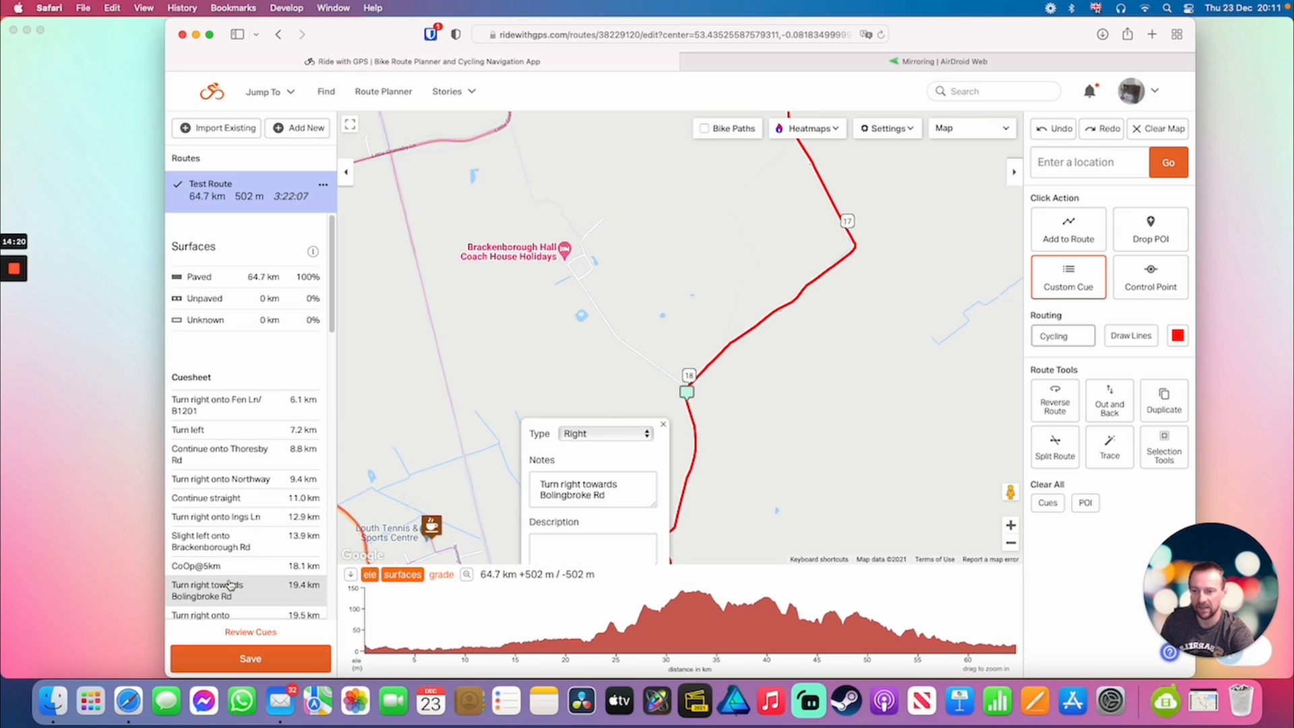
mouse_move(275, 577)
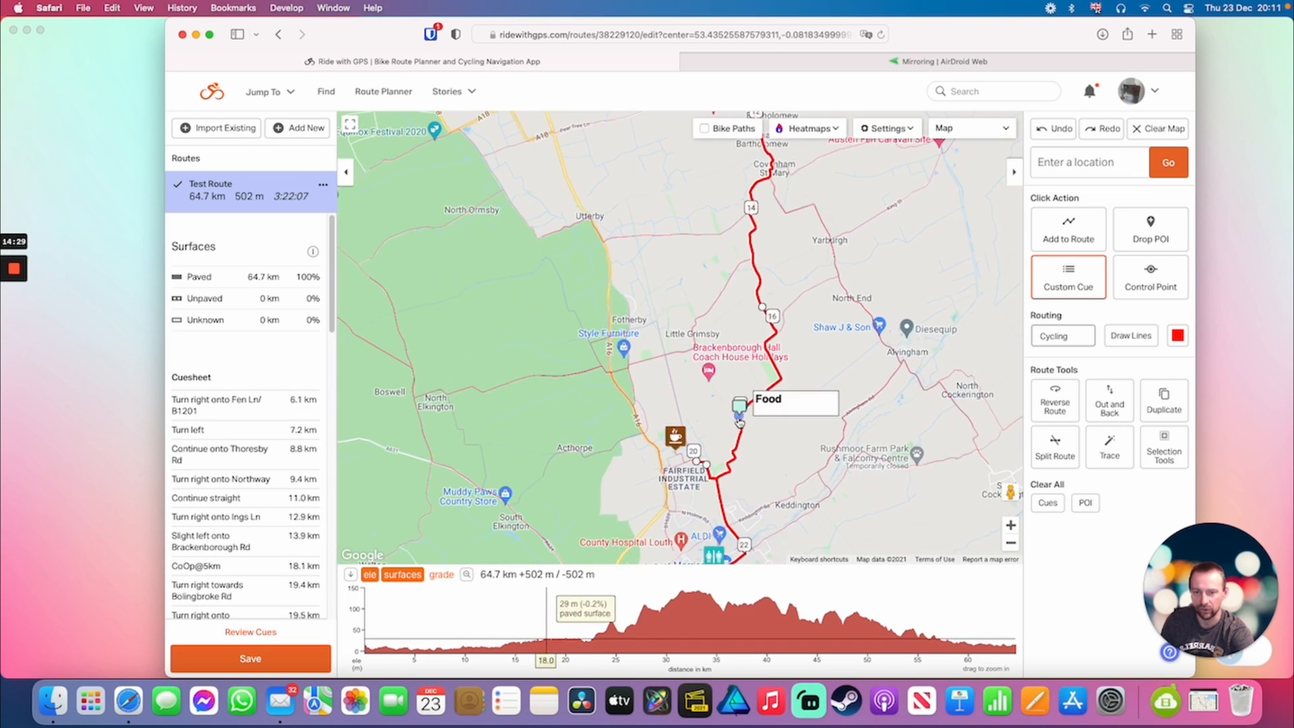
Place a custom cue on the route at about 40.1 km, just west of the green point of interest, and set its type to Climb.
left_click_drag(534, 445, 690, 371)
scroll(649, 337, "up", 3)
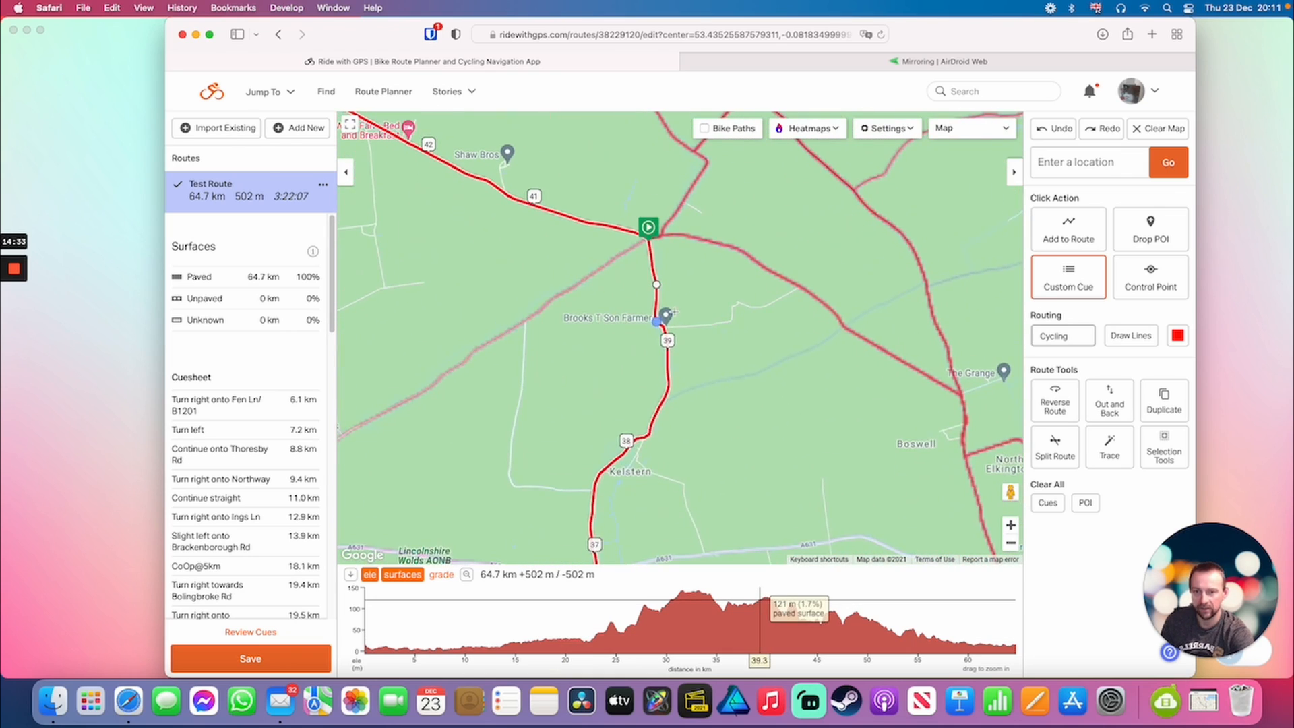
mouse_move(675, 312)
left_mouse_down()
mouse_move(688, 356)
mouse_move(732, 399)
left_mouse_up()
left_click_drag(733, 343, 750, 370)
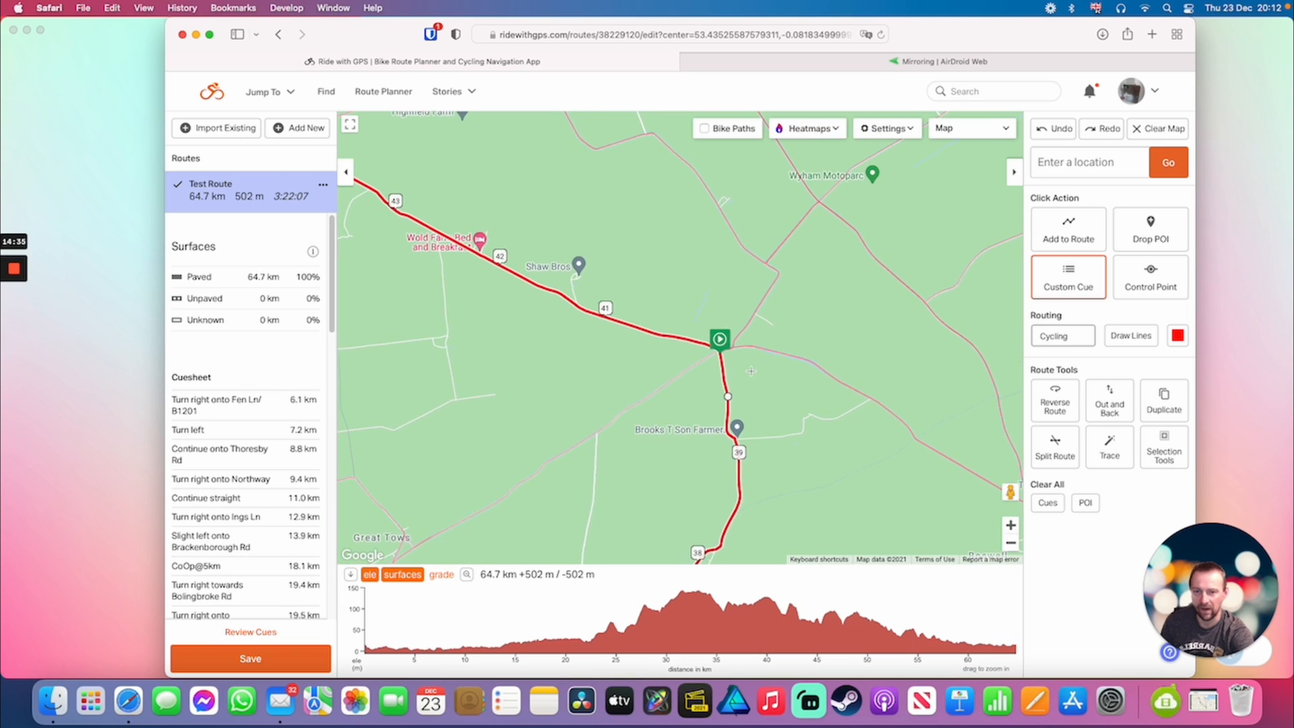
scroll(751, 370, "up", 2)
left_click_drag(674, 311, 696, 335)
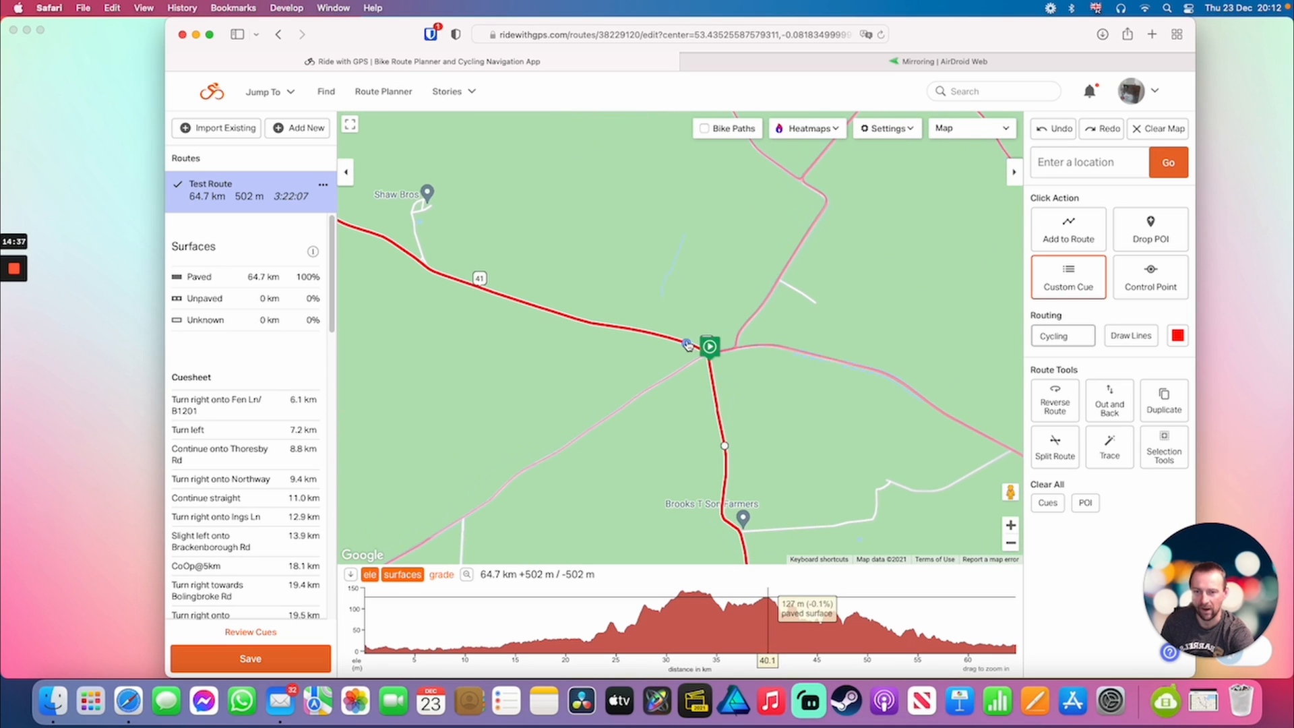
left_click(687, 340)
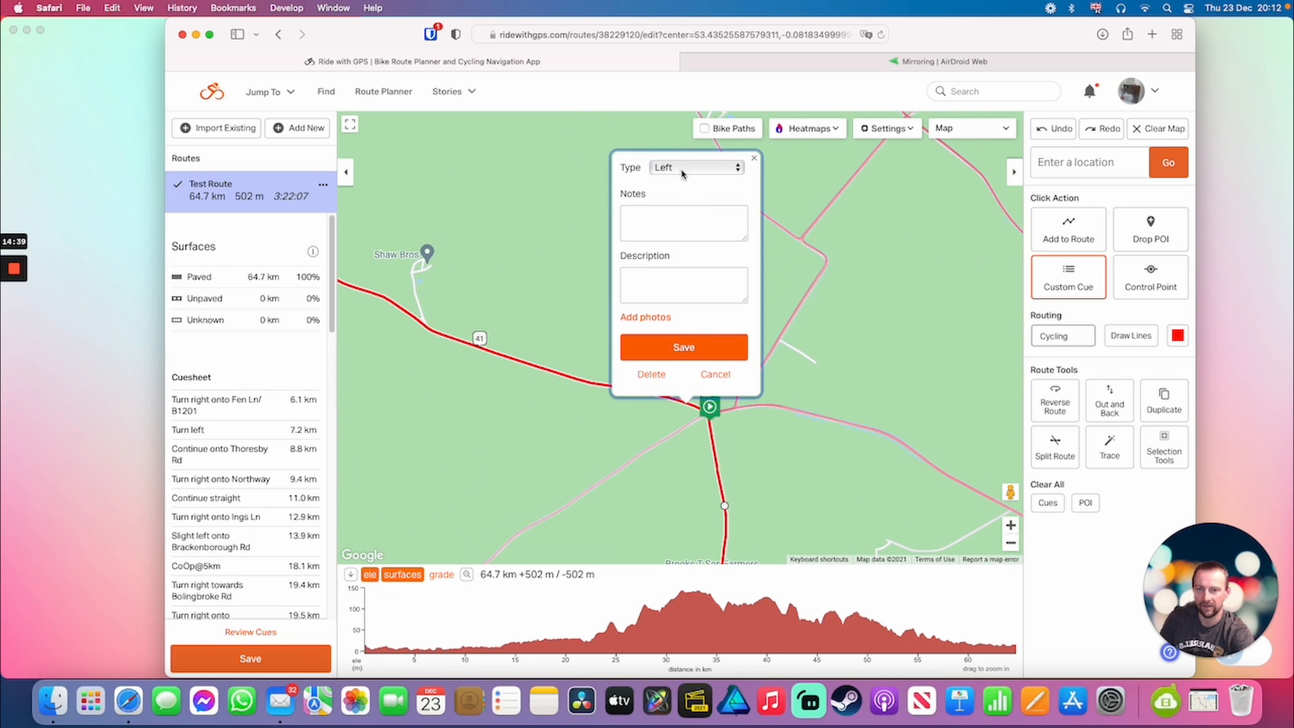
left_click(689, 167)
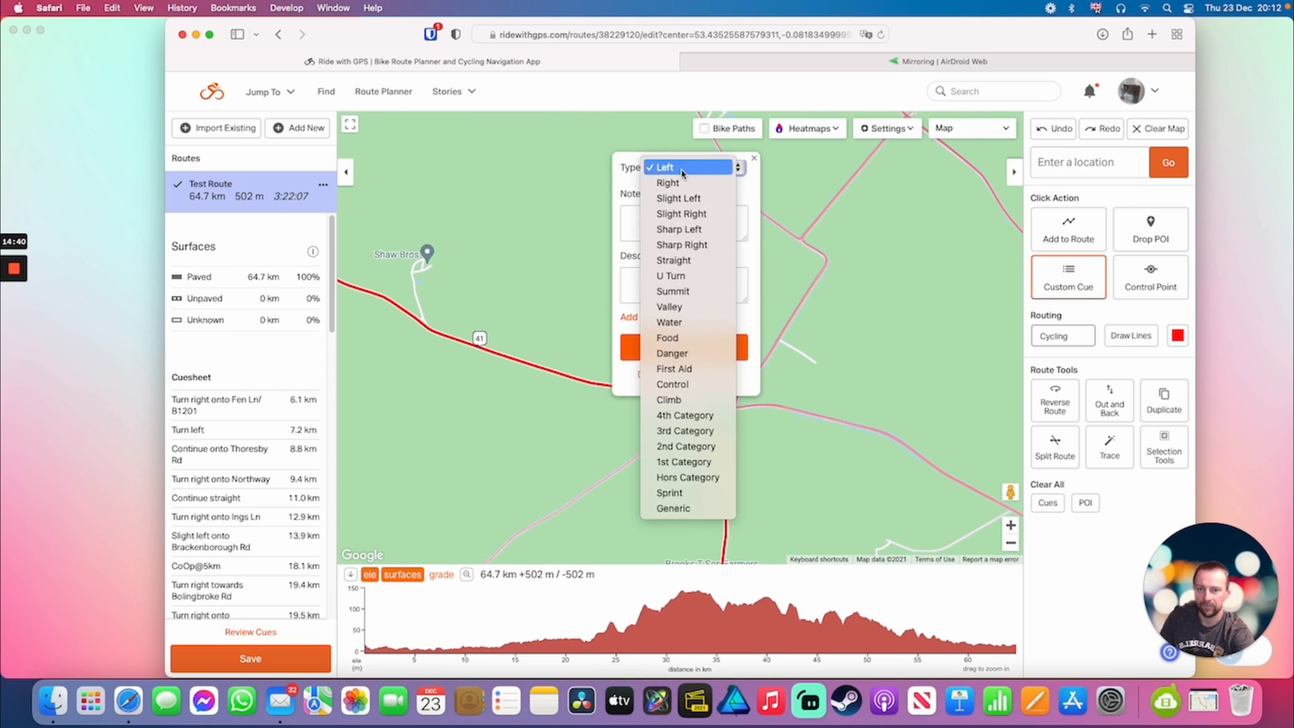
left_click(677, 400)
Enter the notes "FlyDown2Binbrook" for the Climb cue and save it.
left_click(672, 231)
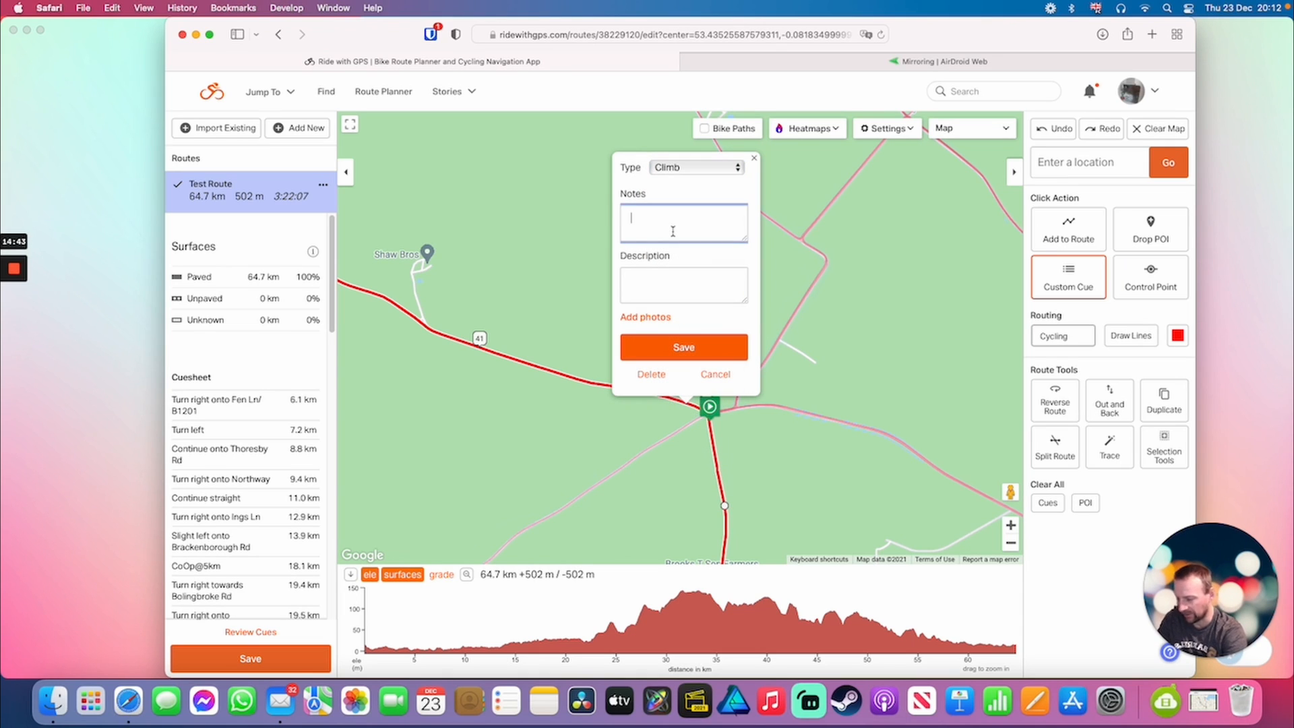
type("Fly down")
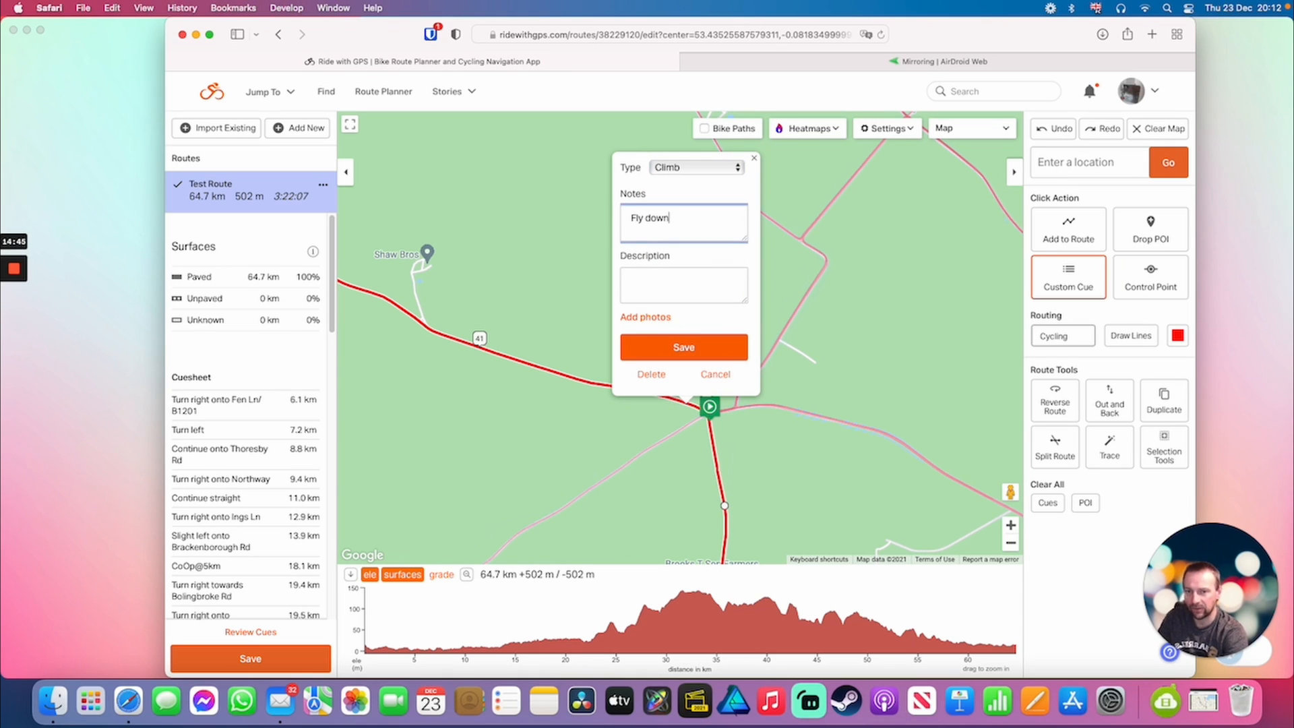
type(" to Bin")
key("BackSpace")
key("BackSpace")
key("BackSpace")
key("BackSpace")
key("BackSpace")
key("BackSpace")
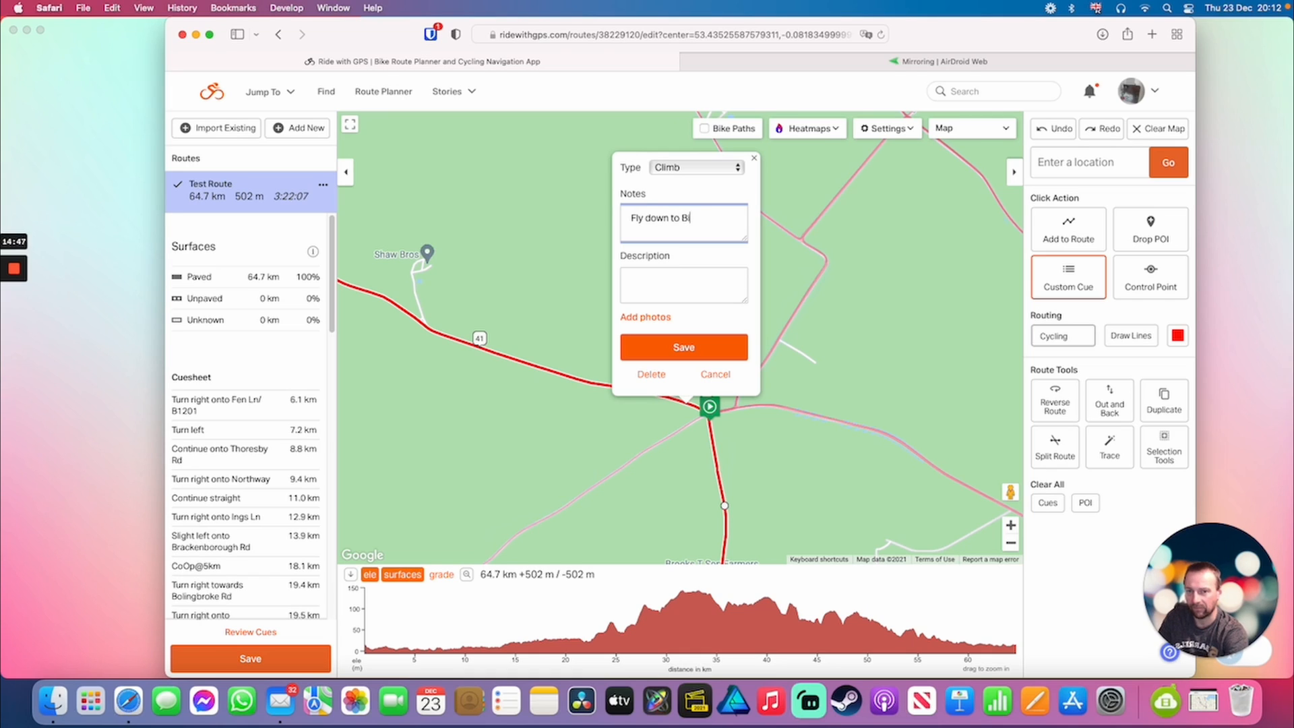
key("BackSpace")
key("BackSpace")
key("BackSpace")
key("BackSpace")
key("BackSpace")
key("BackSpace")
type("DownTo")
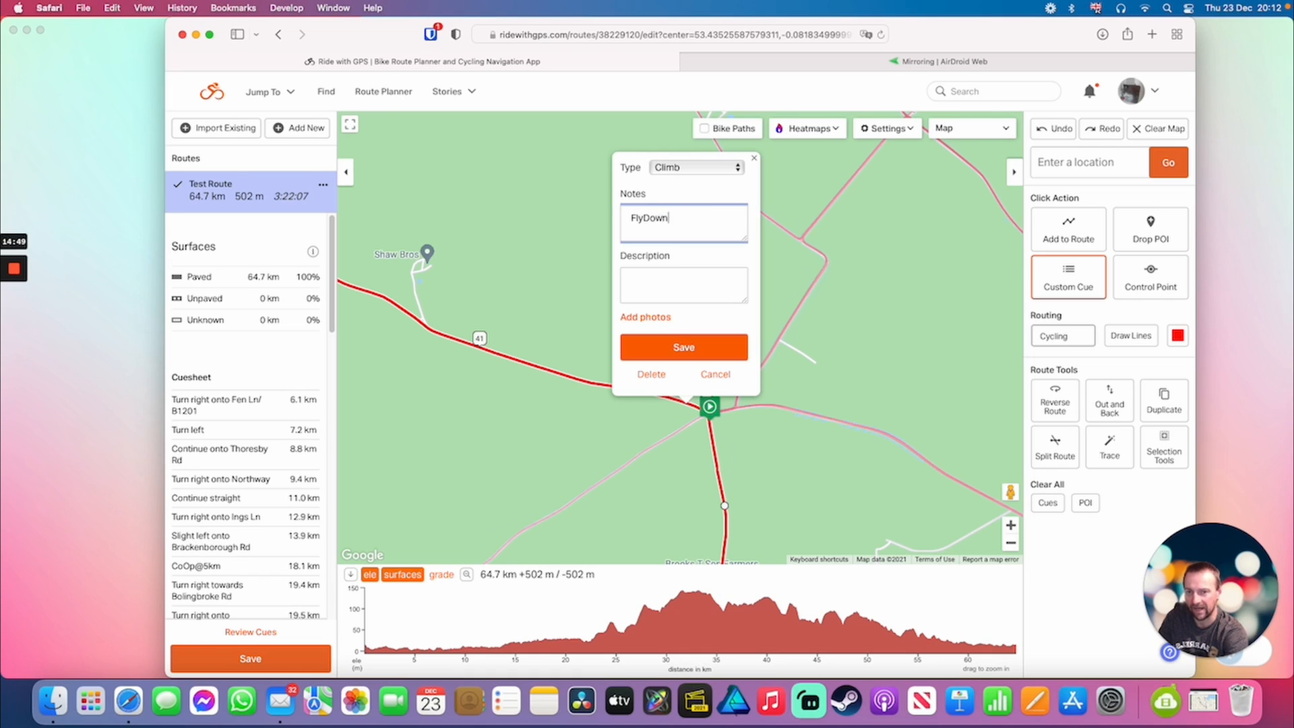
key("BackSpace")
key("BackSpace")
type("B")
key("BackSpace")
type("2")
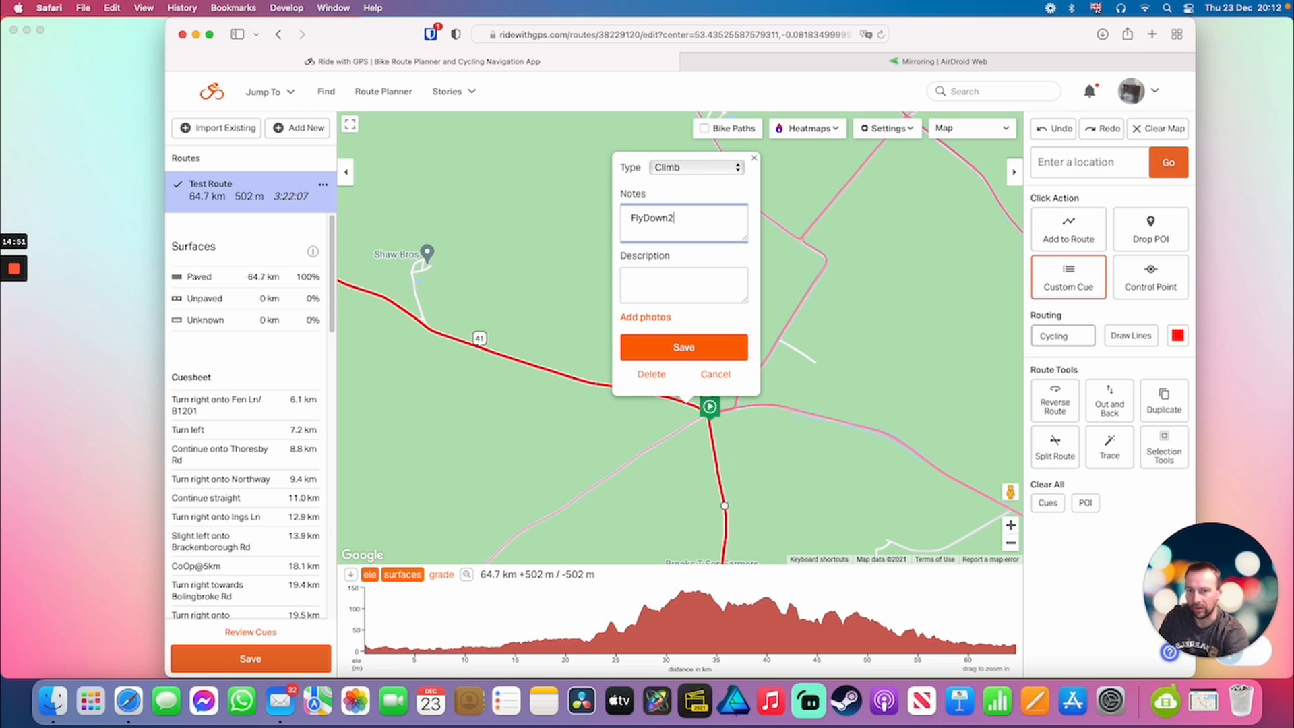
type("Binbrook")
left_click(693, 347)
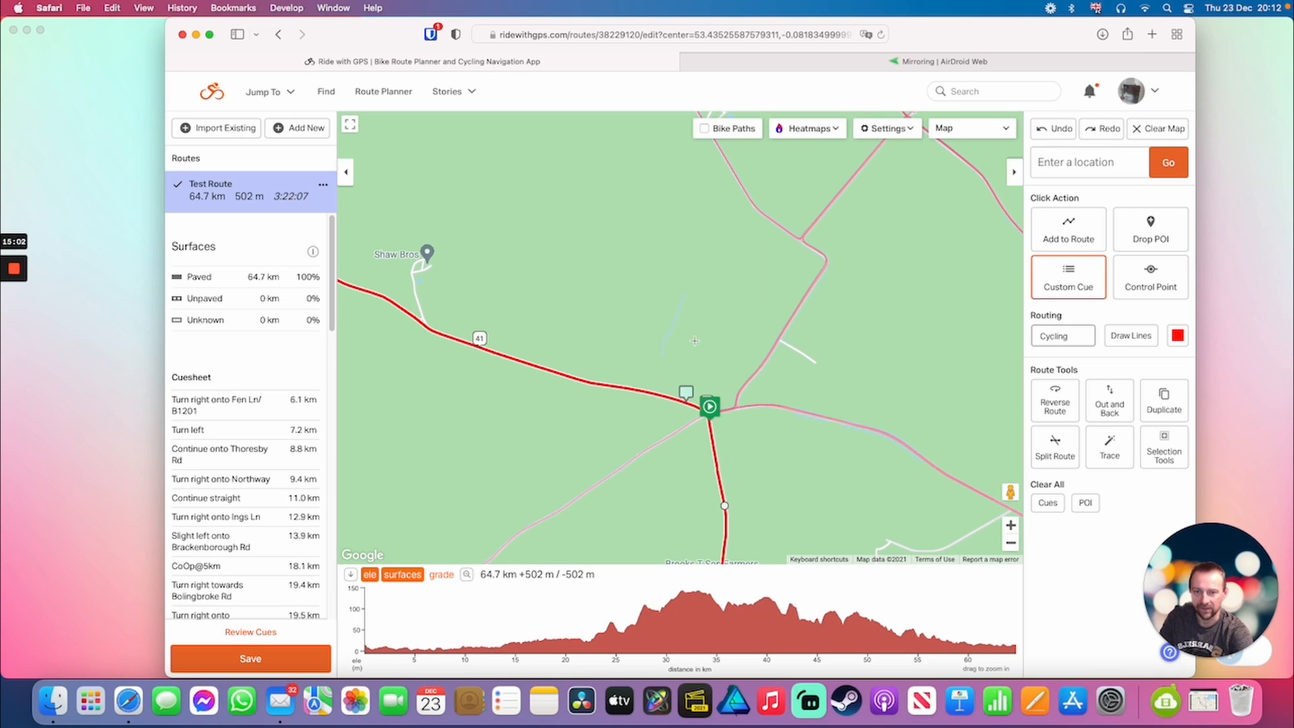
Review the cuesheet entries down to the custom FlyDown2Binbrook cue.
scroll(698, 345, "down", 5)
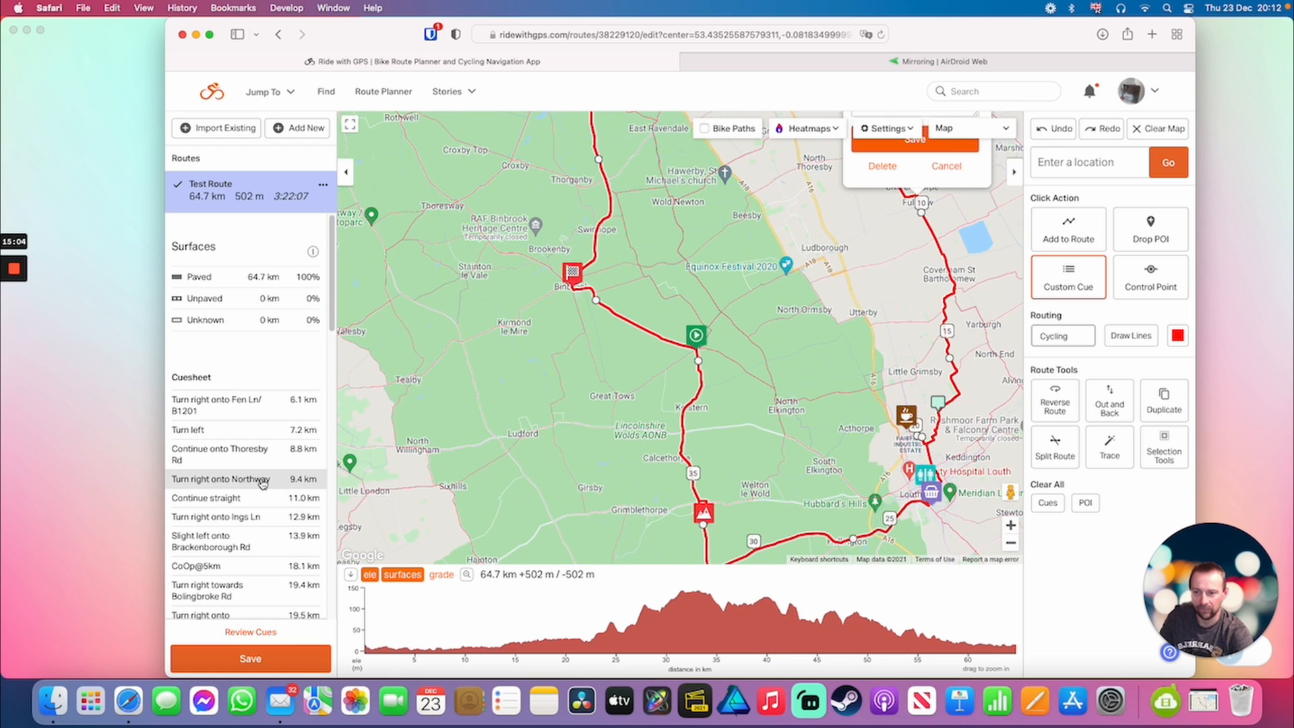
scroll(263, 485, "down", 2)
scroll(265, 488, "down", 8)
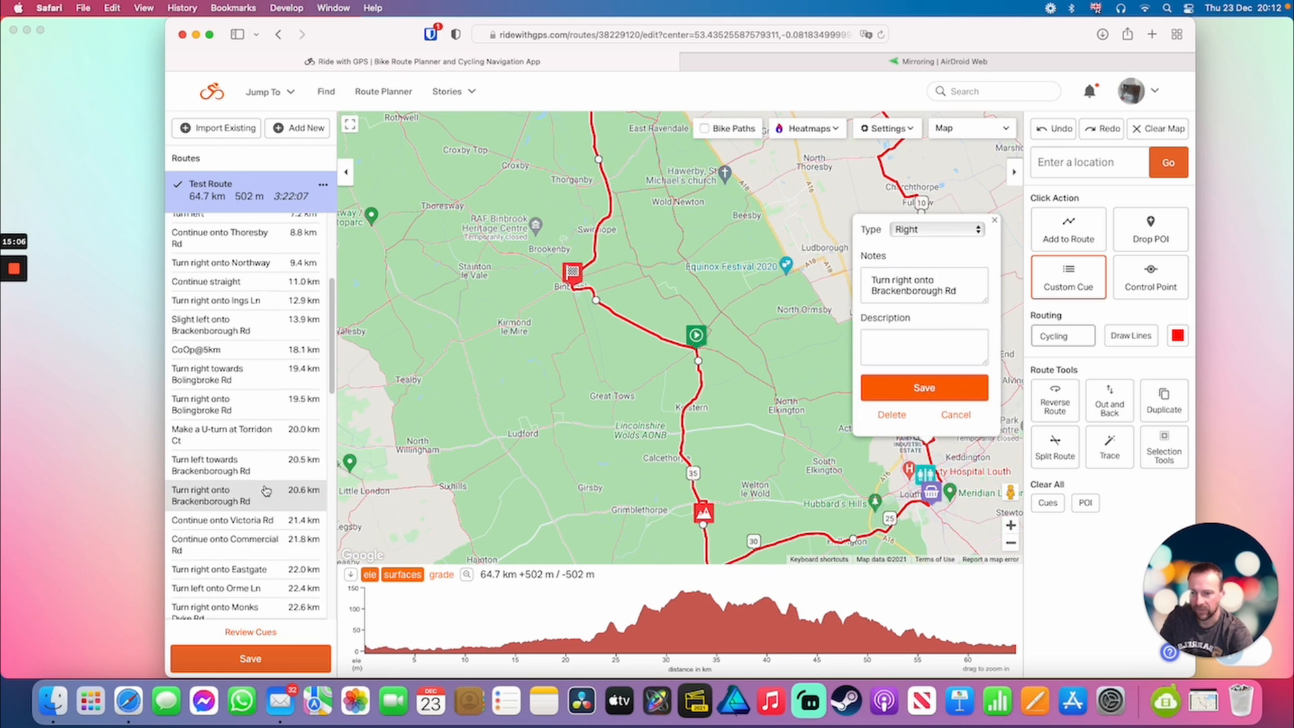
scroll(266, 490, "down", 6)
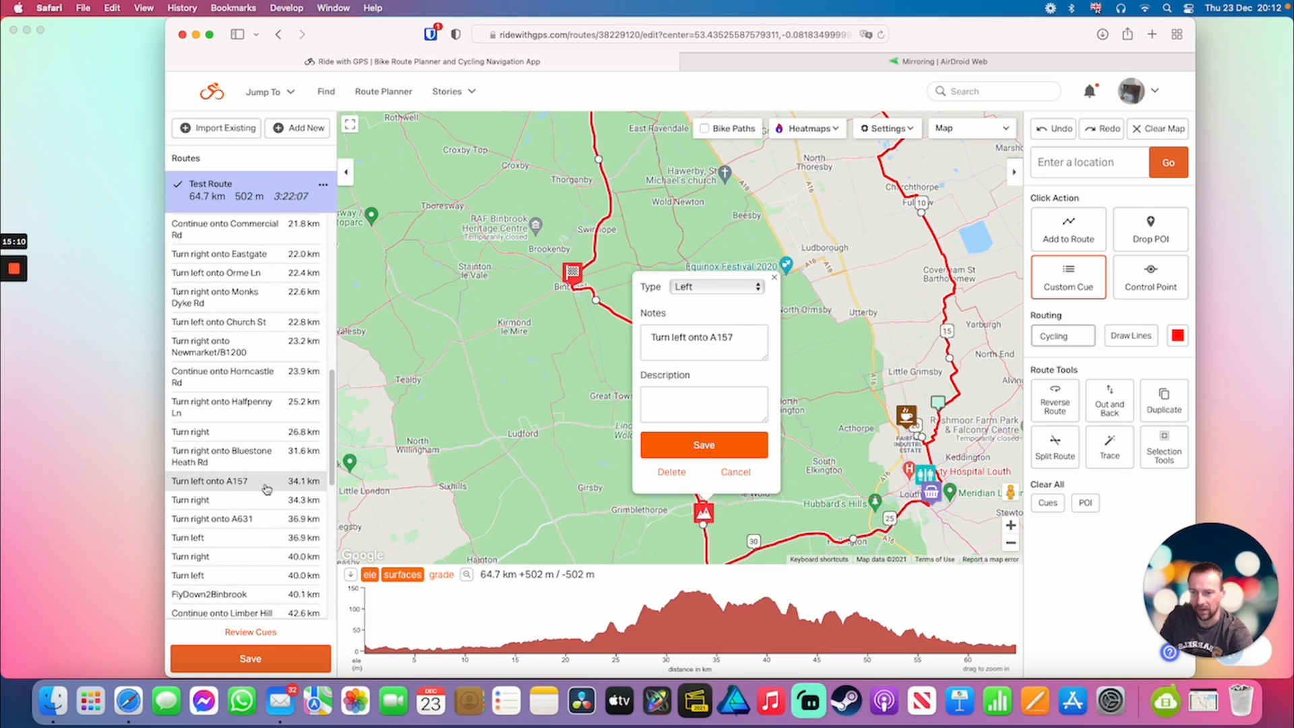
Check the details of the FlyDown2Binbrook cue from the cuesheet and close them without changes.
scroll(229, 539, "down", 1)
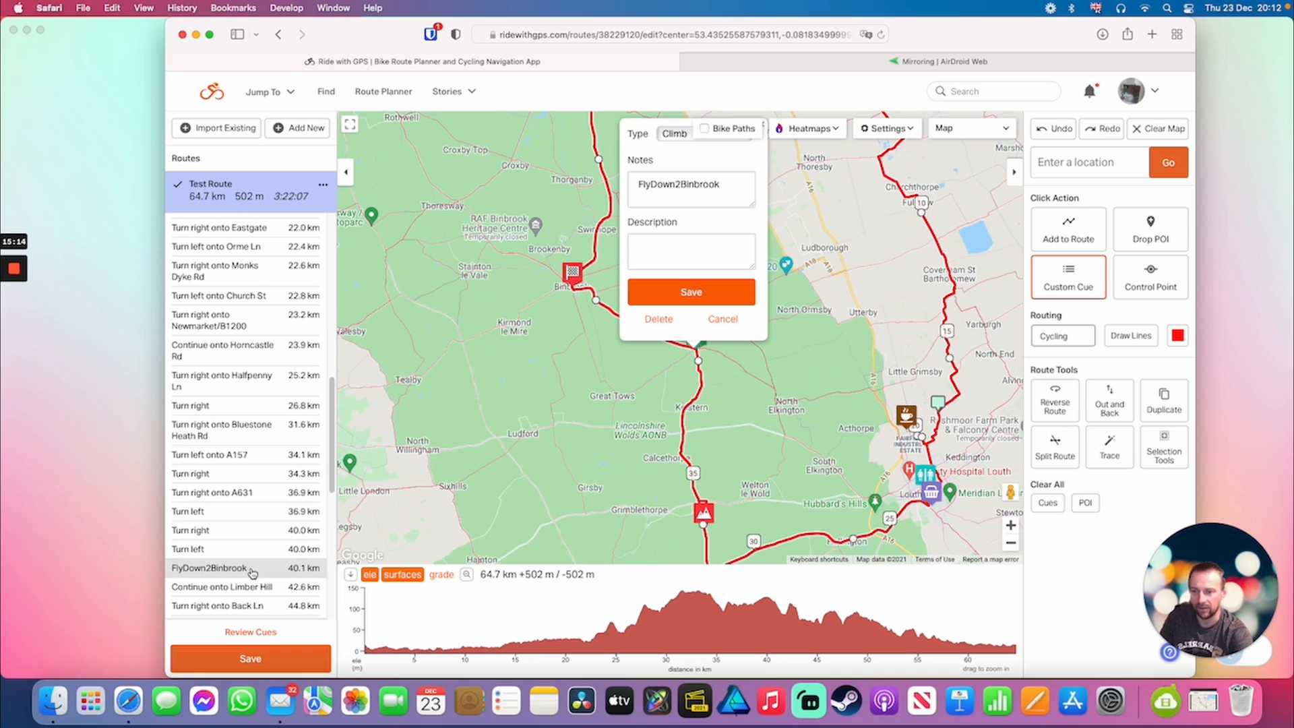
left_click(277, 572)
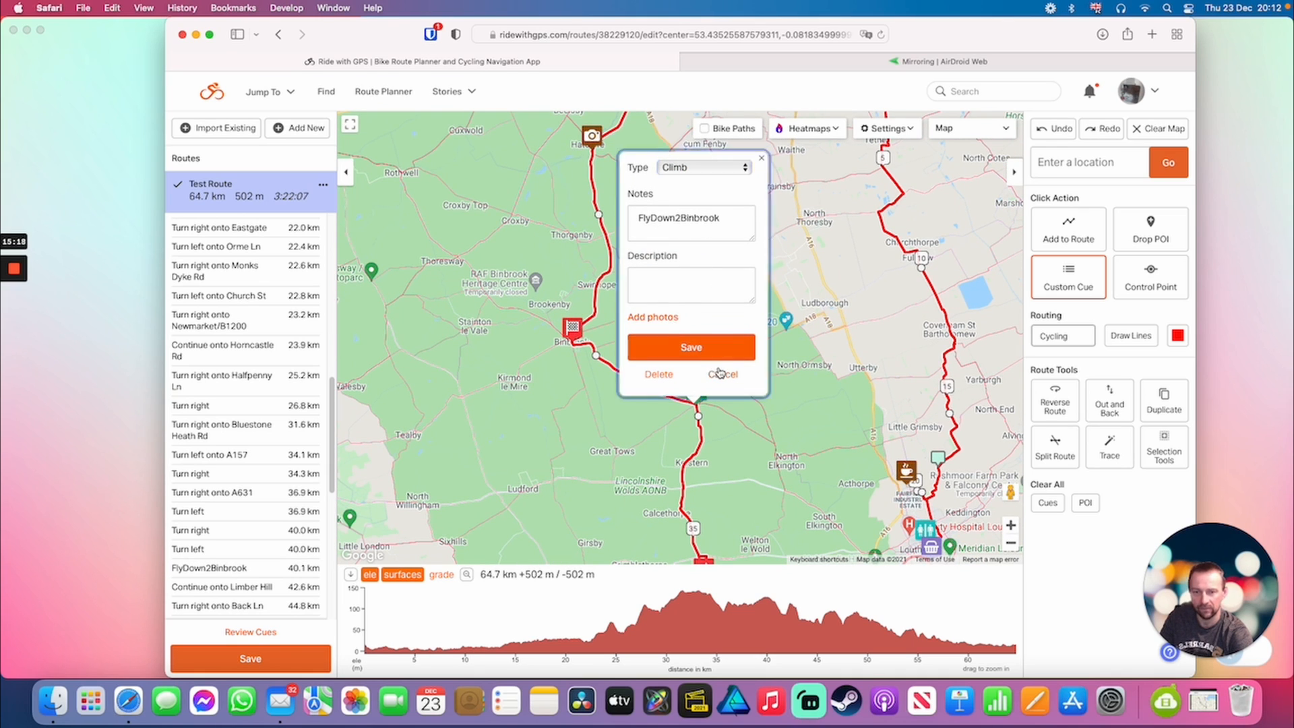
left_click(719, 374)
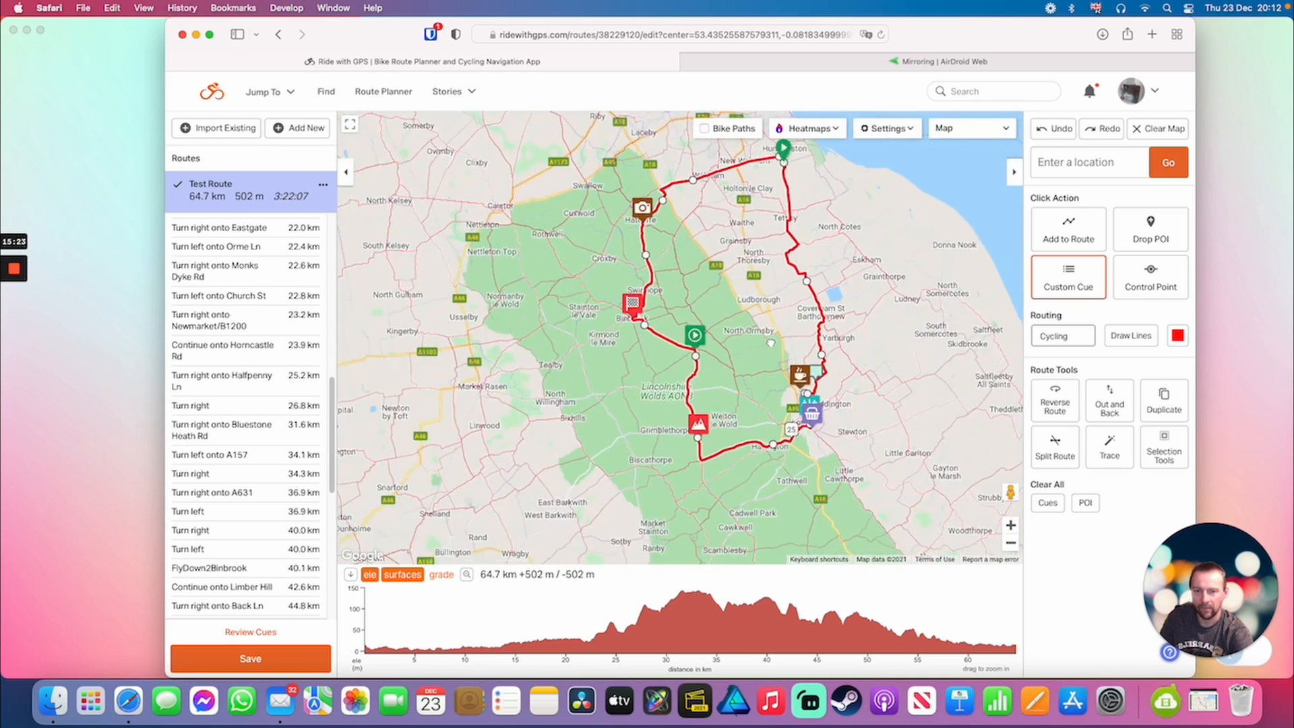
Save the edited route as an update to the existing Test Route.
left_click_drag(769, 342, 703, 365)
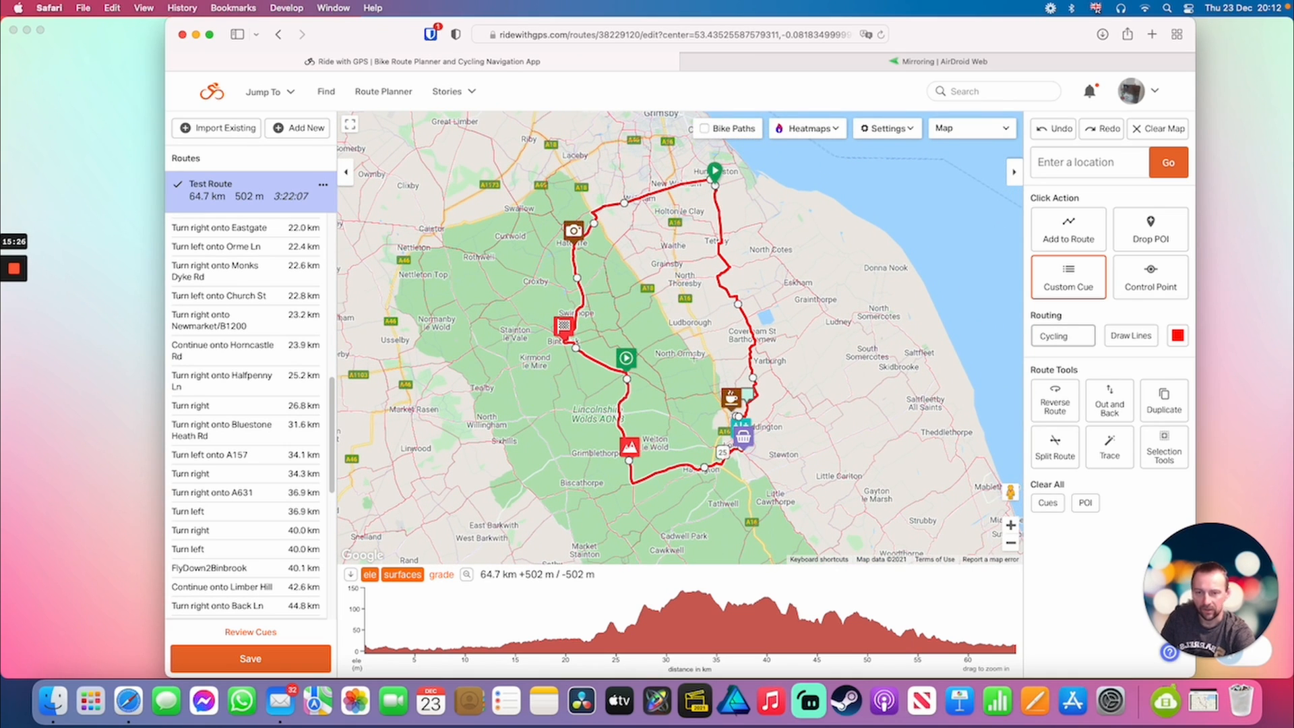
left_click(237, 667)
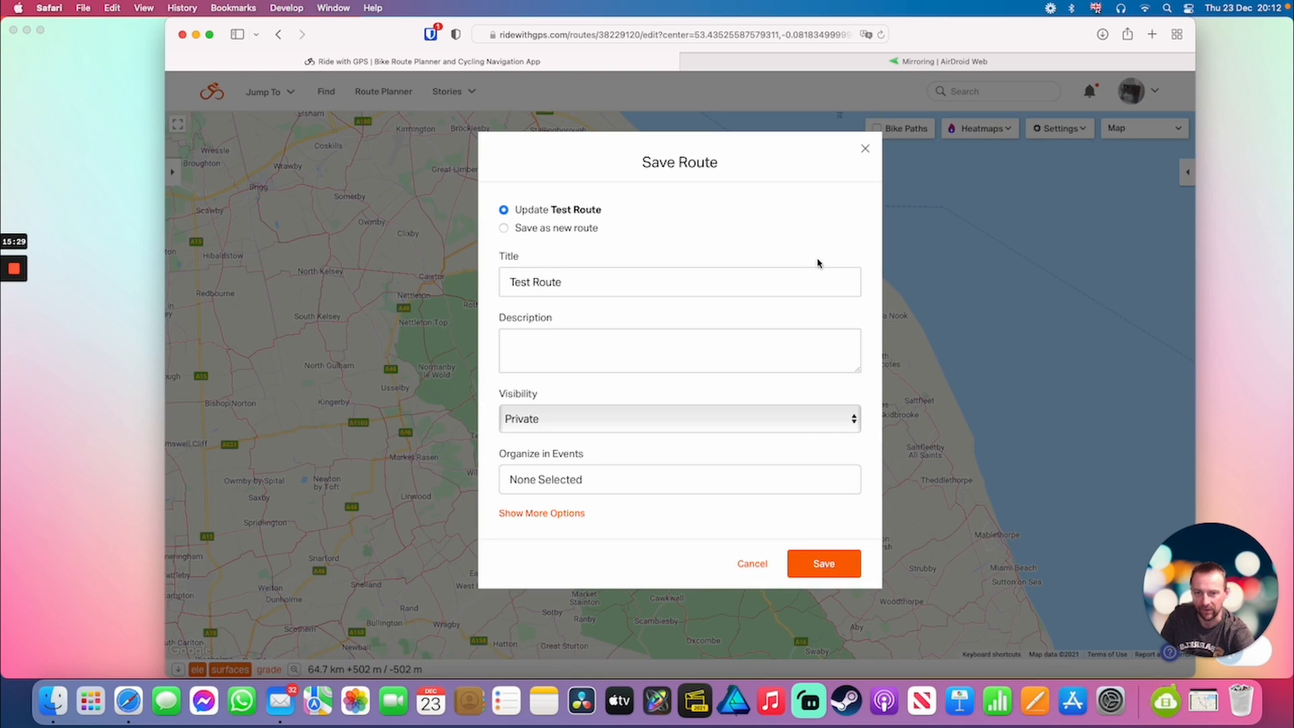
left_click(838, 570)
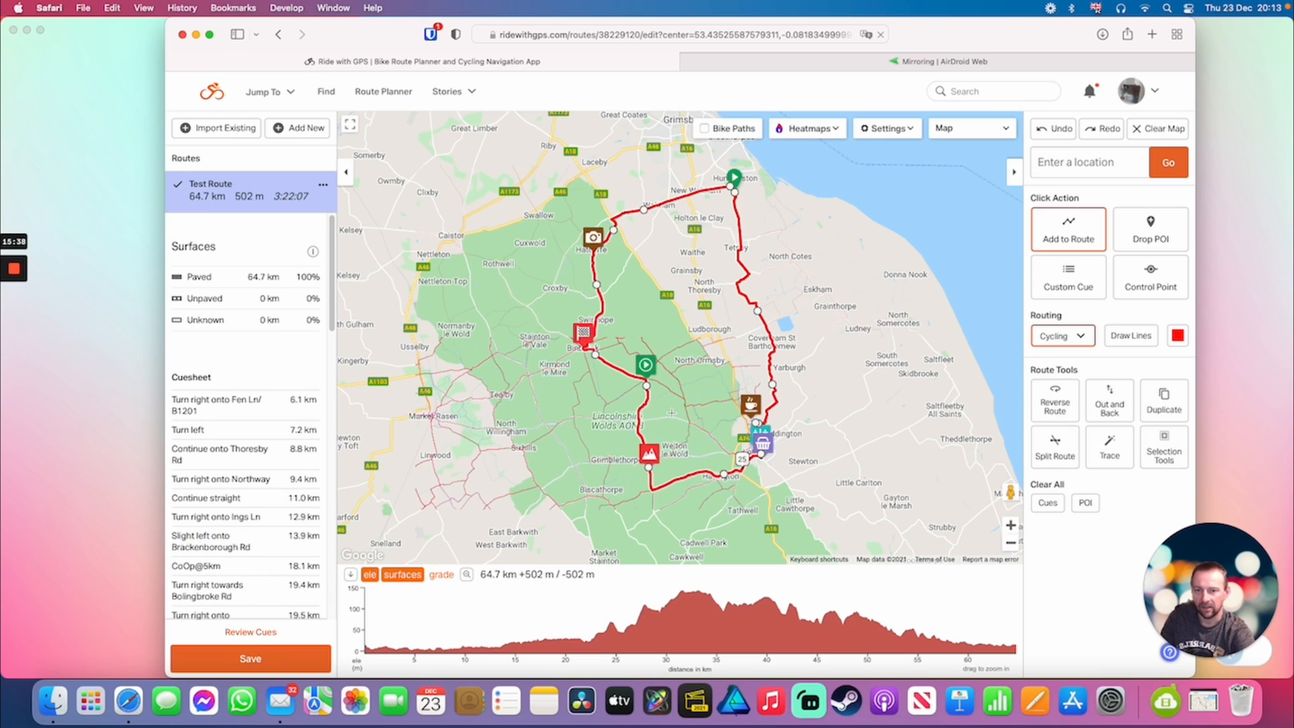
Look up the CoOp@5km cue in the saved route's cuesheet and examine its location on the map.
scroll(690, 397, "up", 3)
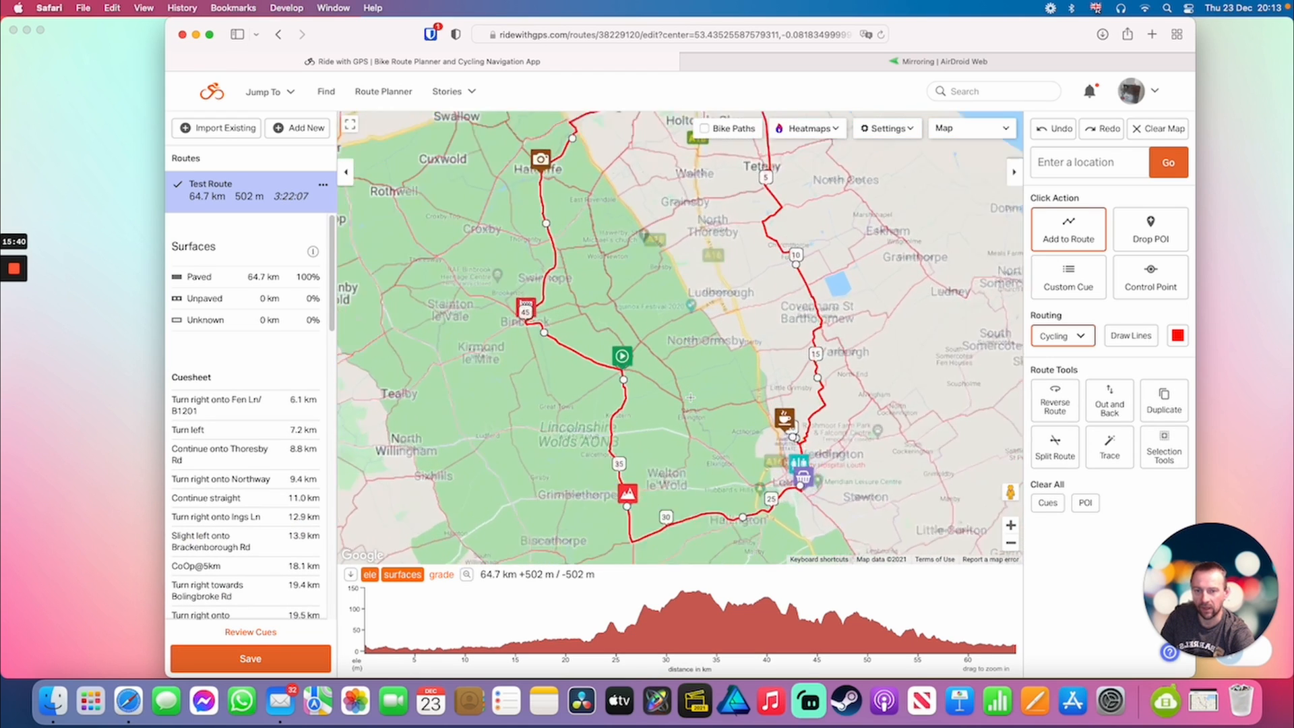
scroll(714, 358, "down", 3)
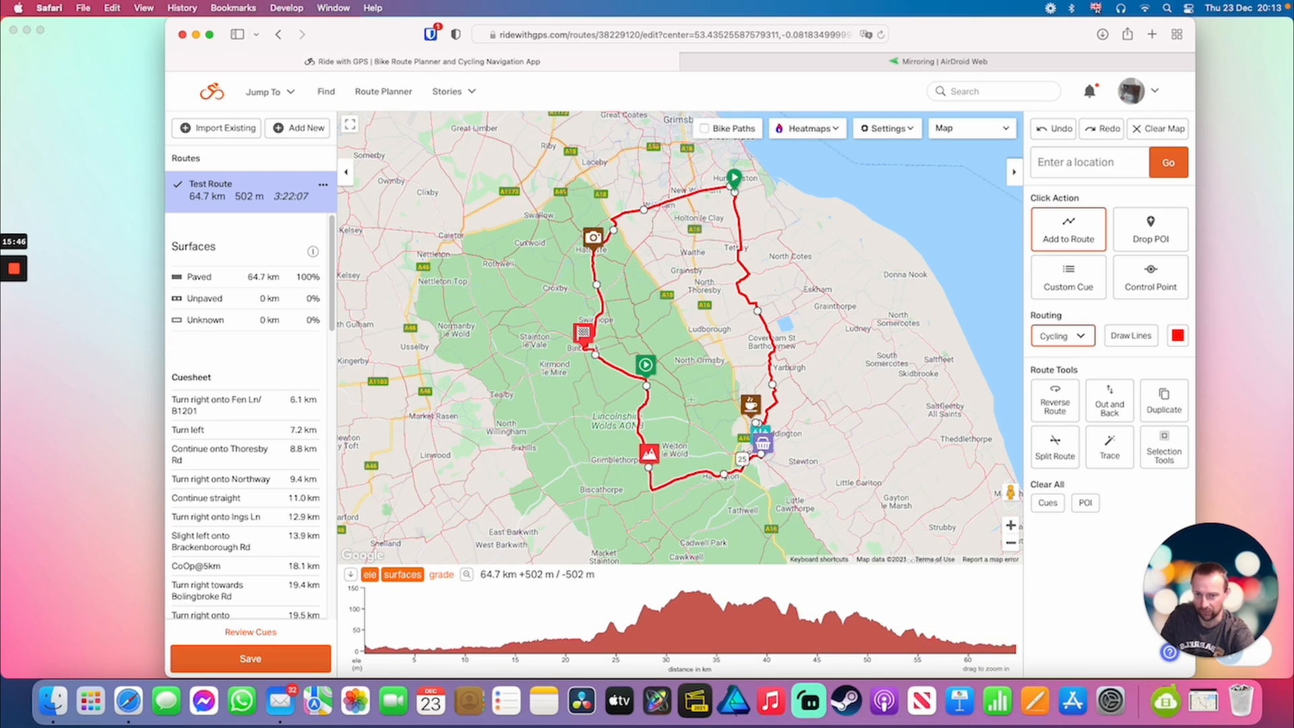
left_click(240, 464)
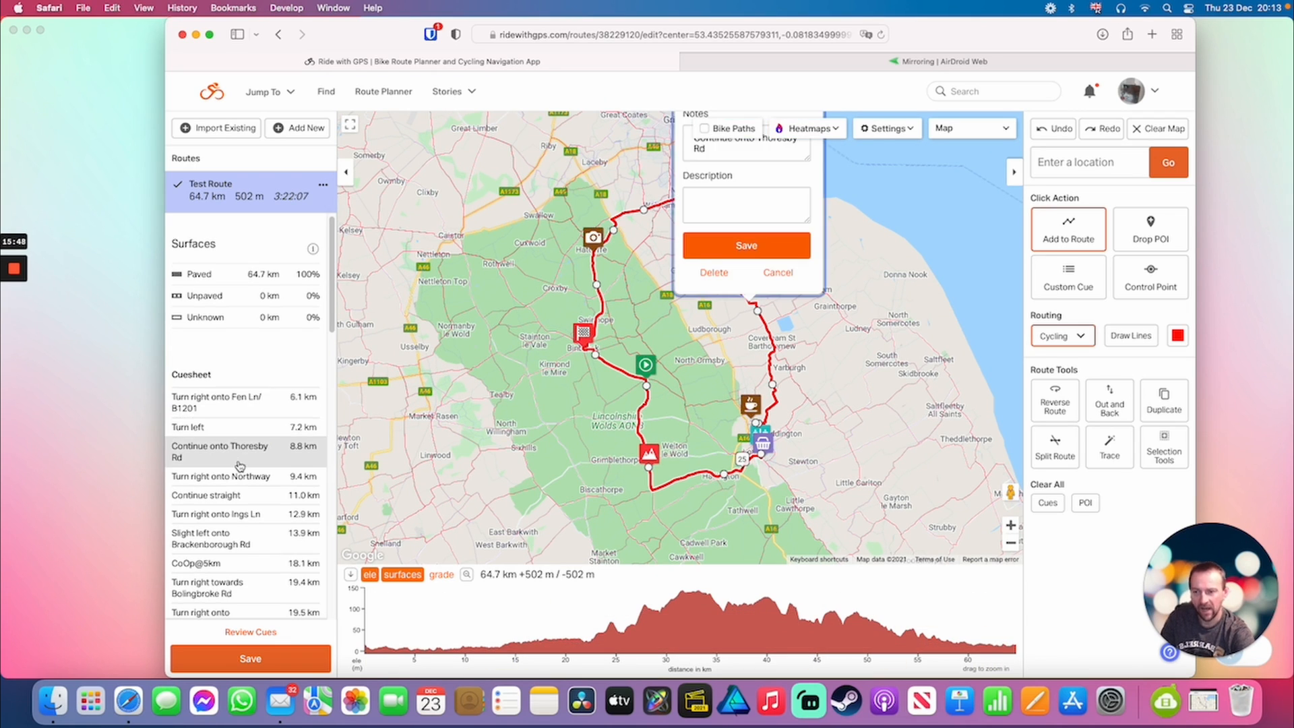
left_click(215, 538)
left_click(234, 562)
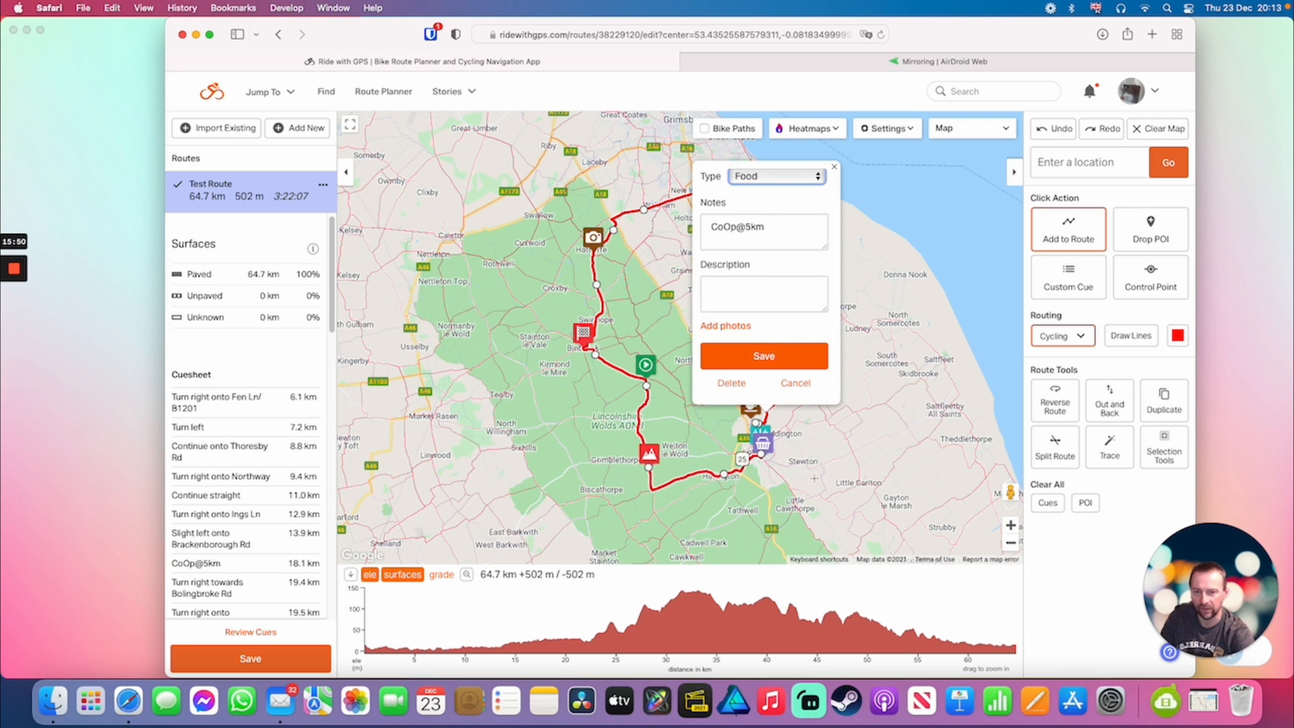
scroll(795, 422, "up", 2)
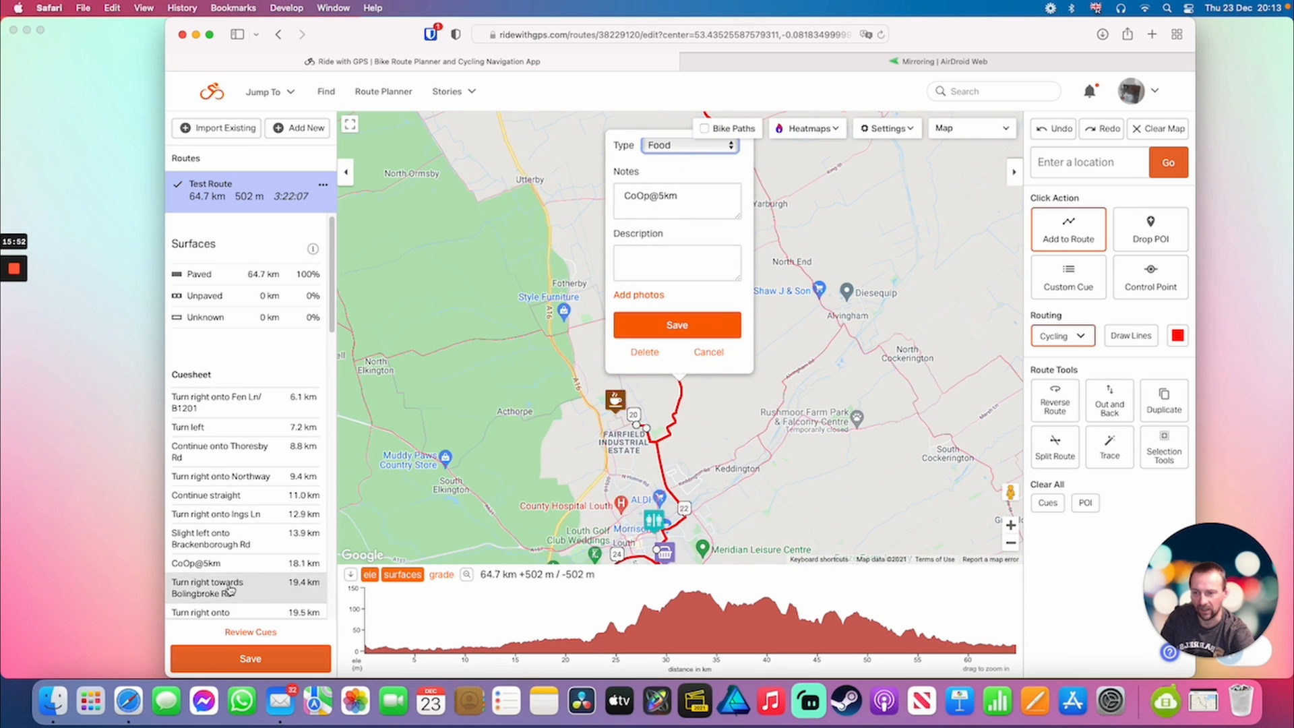
Locate the FlyDown2Binbrook cue on the map and review the cuesheet entries before and after it.
scroll(270, 539, "down", 10)
scroll(272, 554, "down", 4)
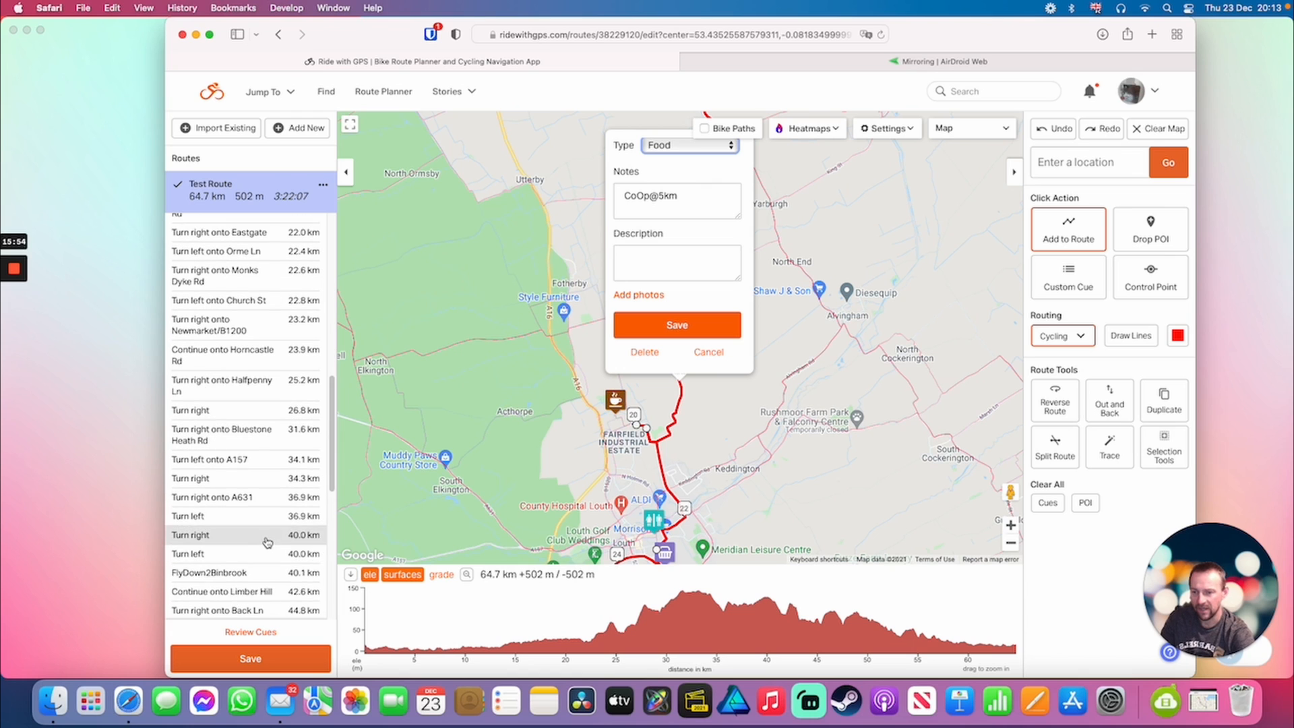
left_click(234, 556)
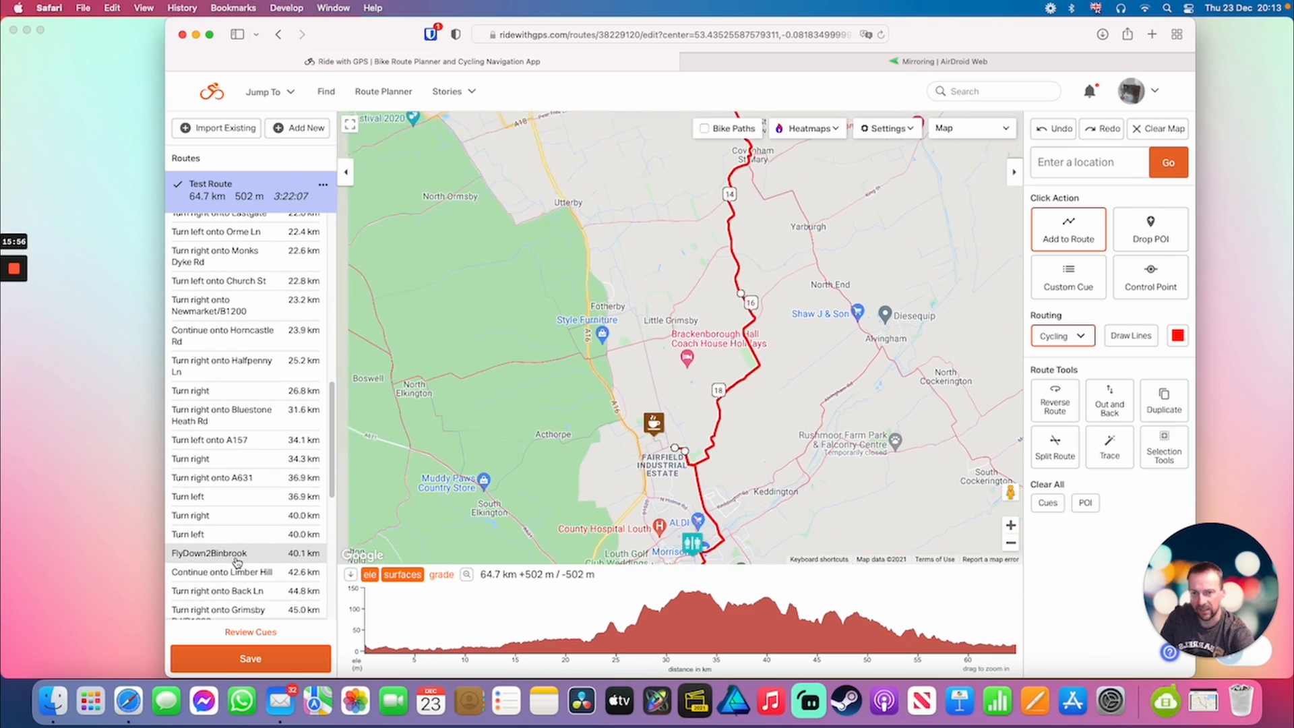
scroll(242, 539, "down", 1)
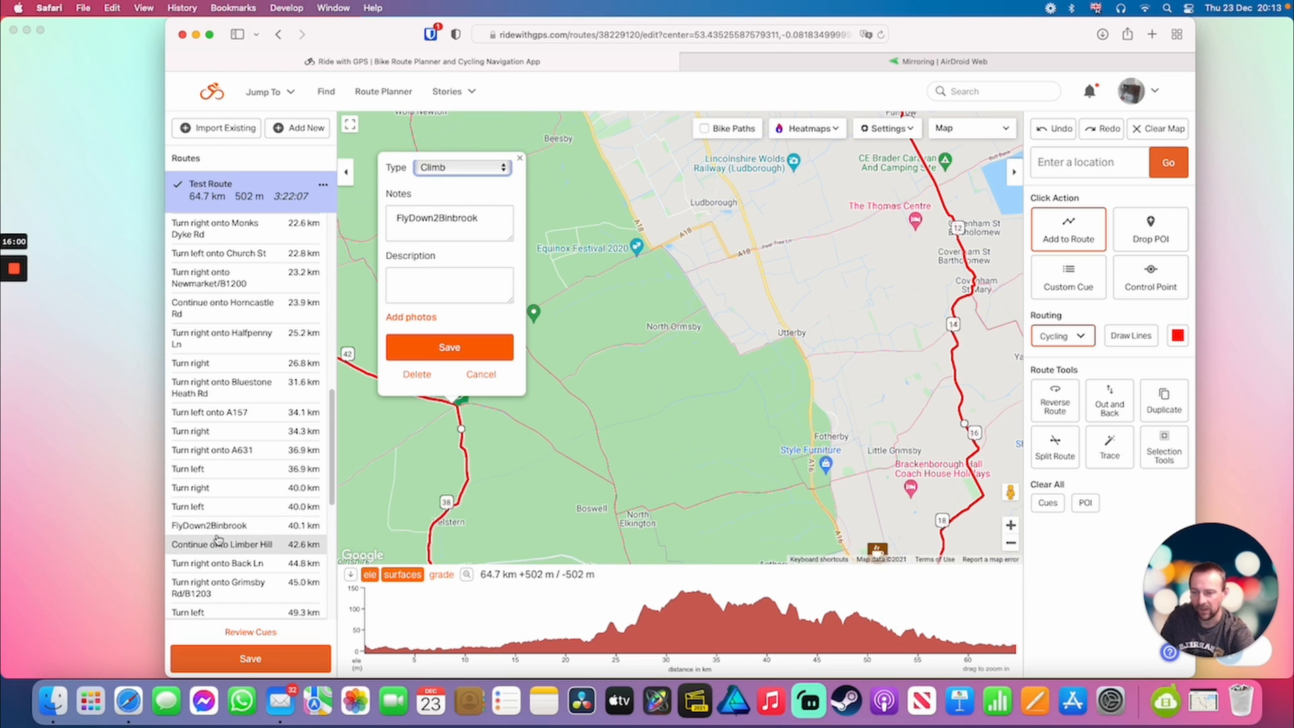
scroll(246, 481, "up", 5)
scroll(246, 481, "up", 3)
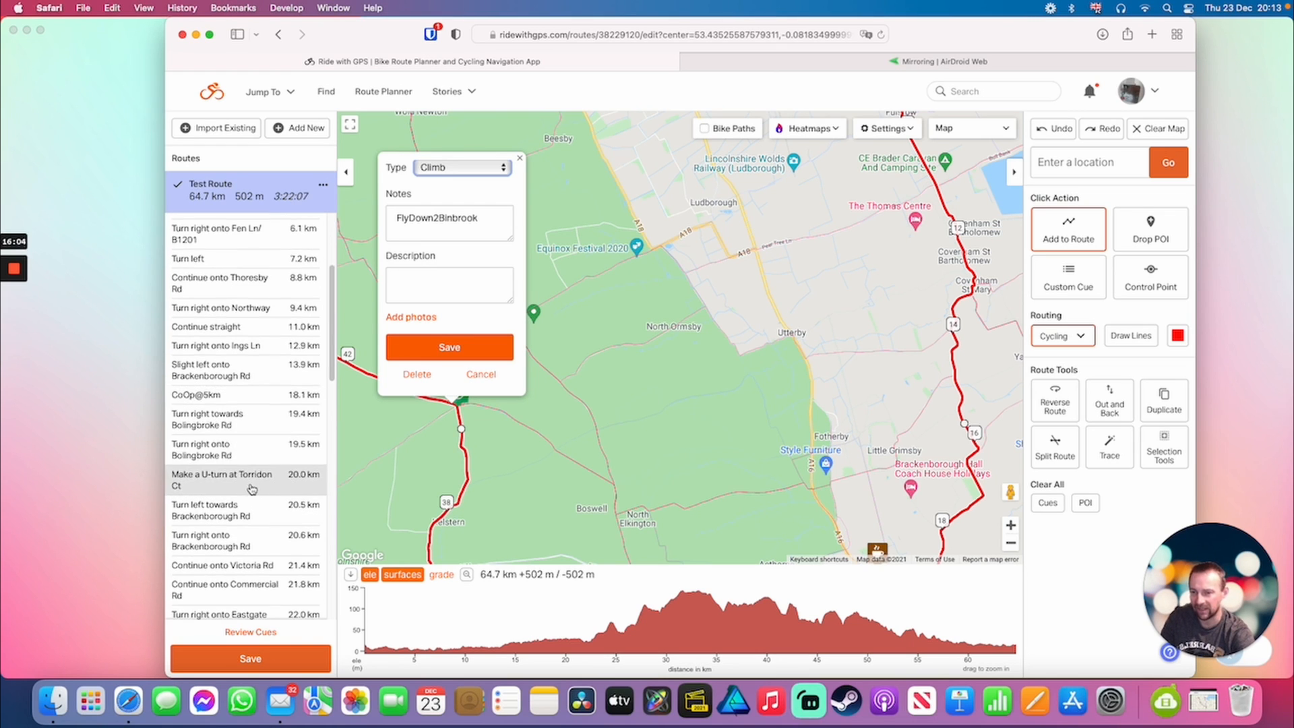
scroll(250, 491, "down", 6)
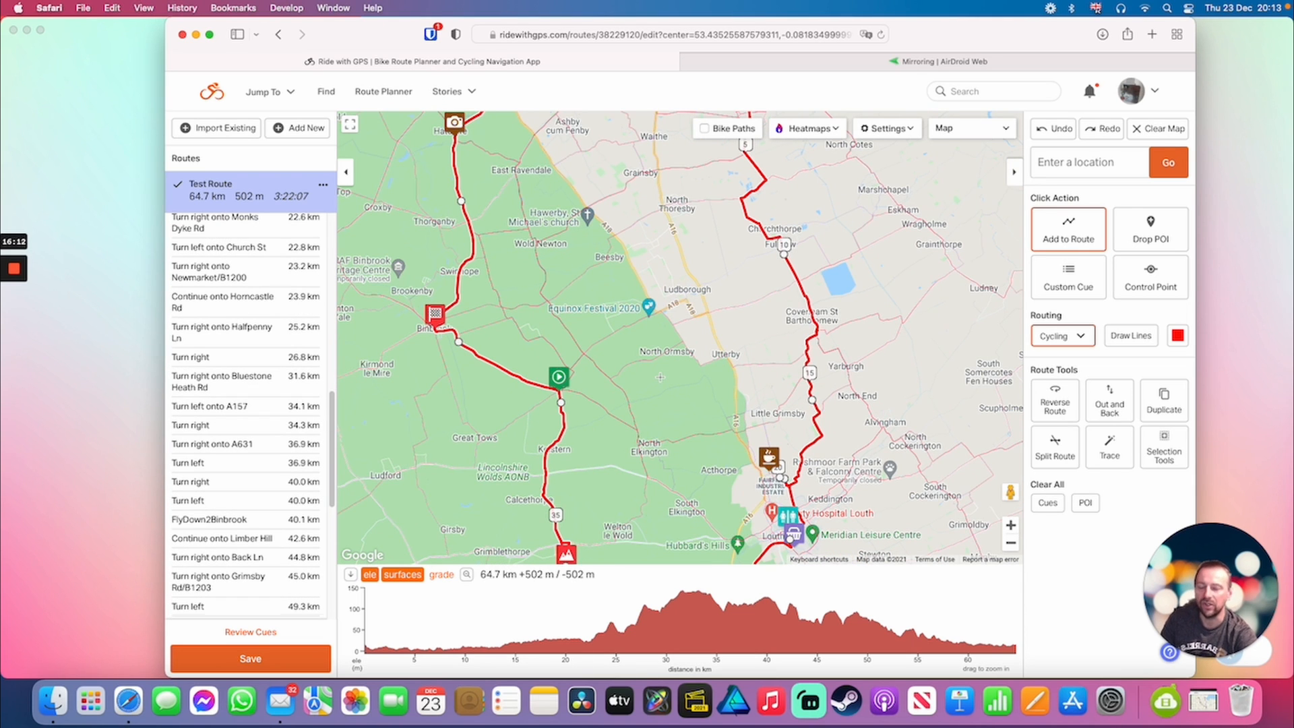
scroll(660, 378, "down", 2)
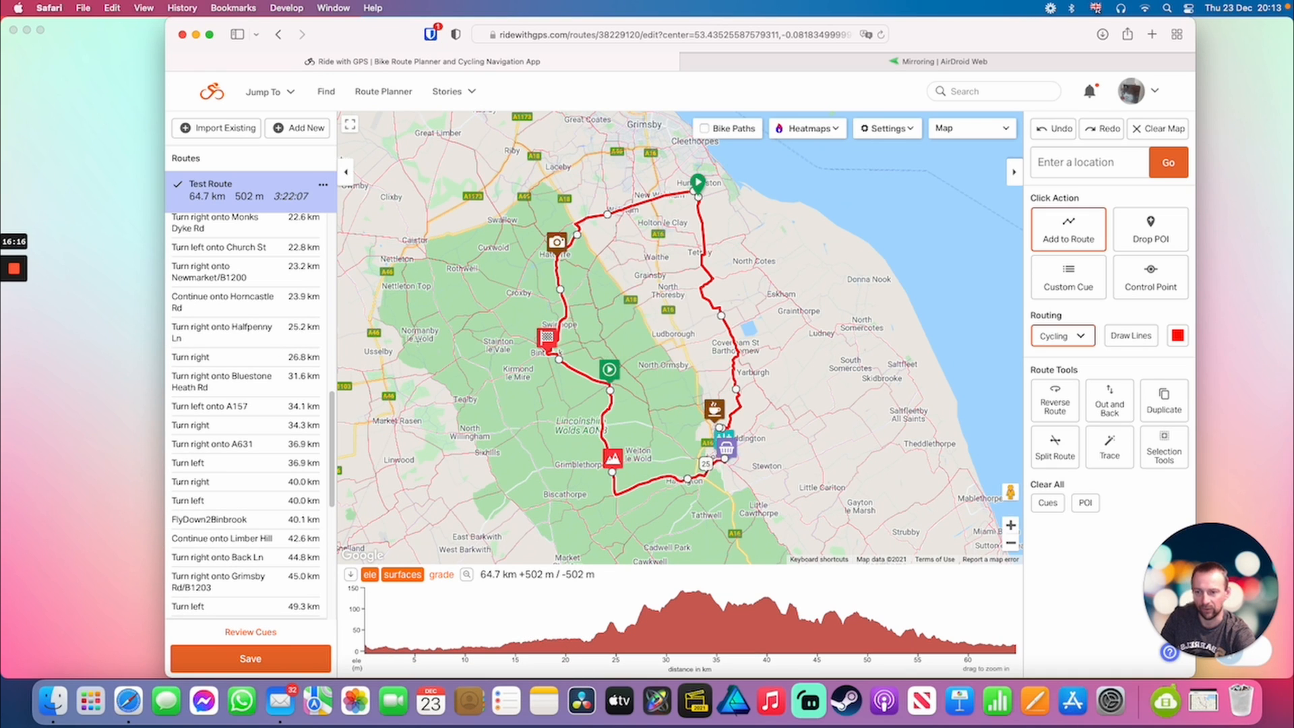
Compare the details of the custom FlyDown2Binbrook cue with those of the Continue onto Limber Hill cue.
left_click(230, 518)
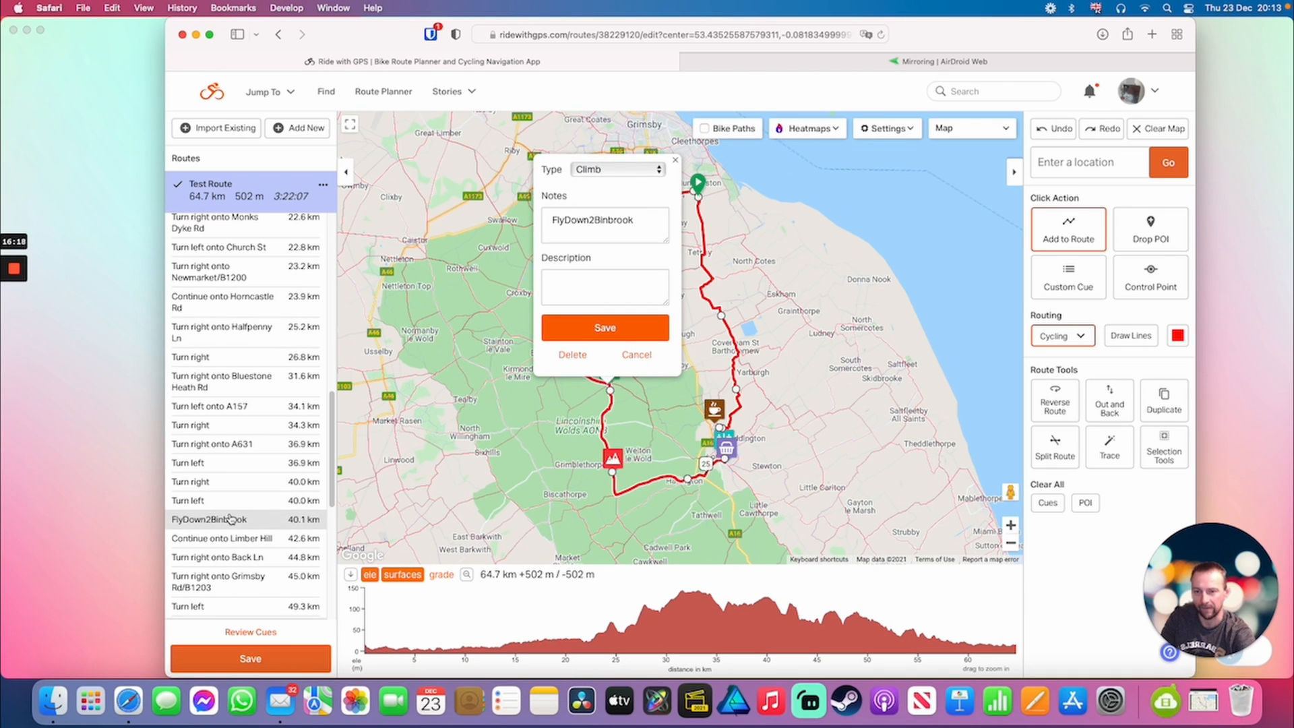
left_click(228, 537)
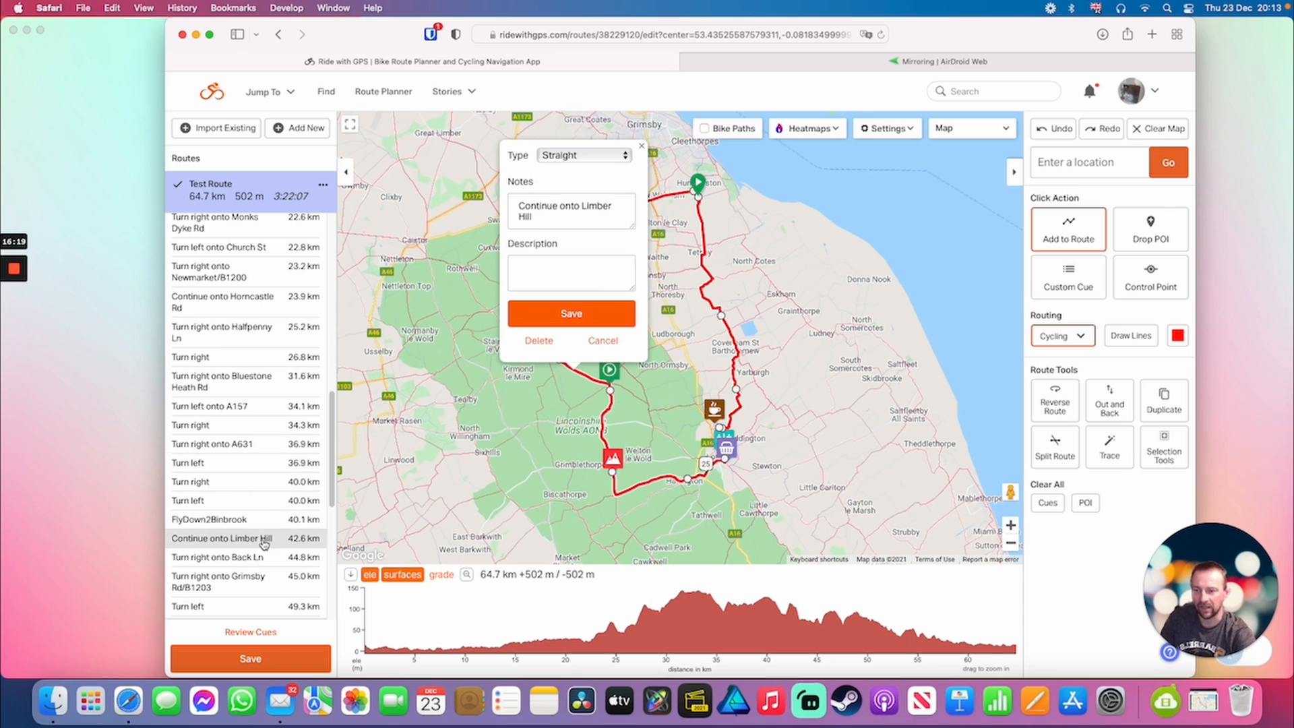
left_click(216, 525)
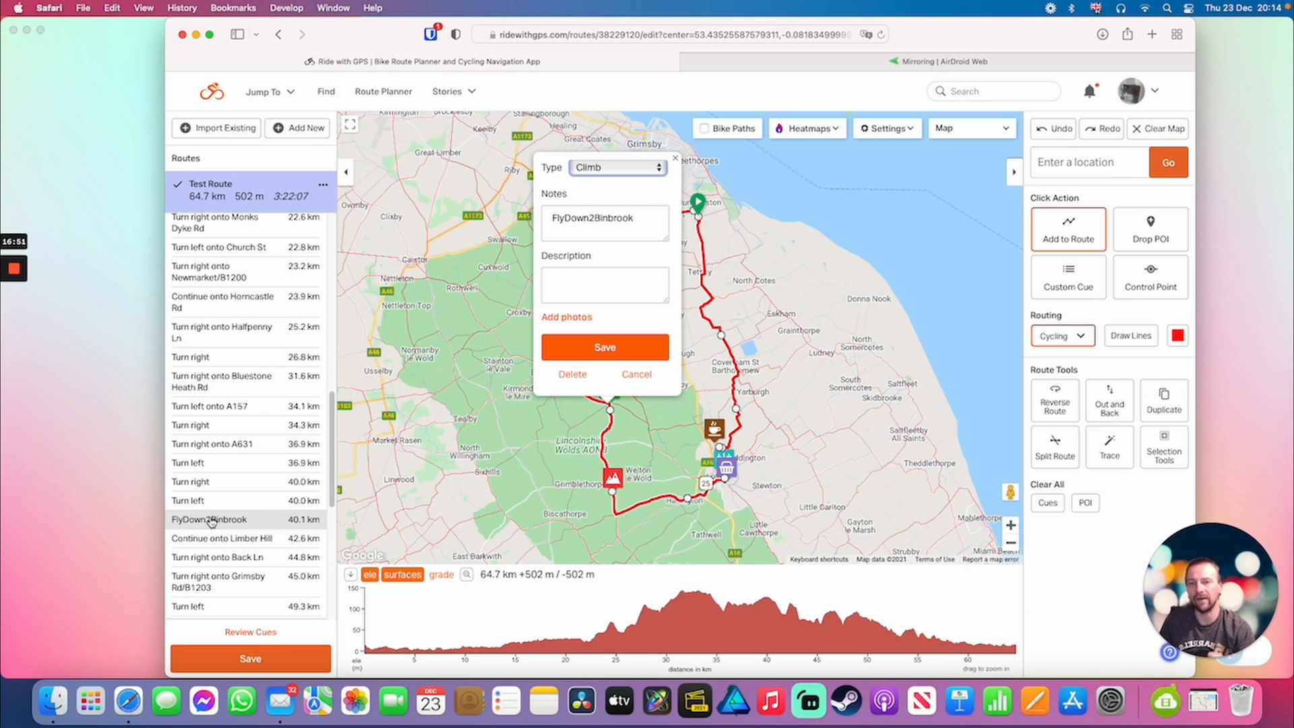
Check the type and notes of the CoOp@5km cue again and close its details.
scroll(250, 450, "up", 8)
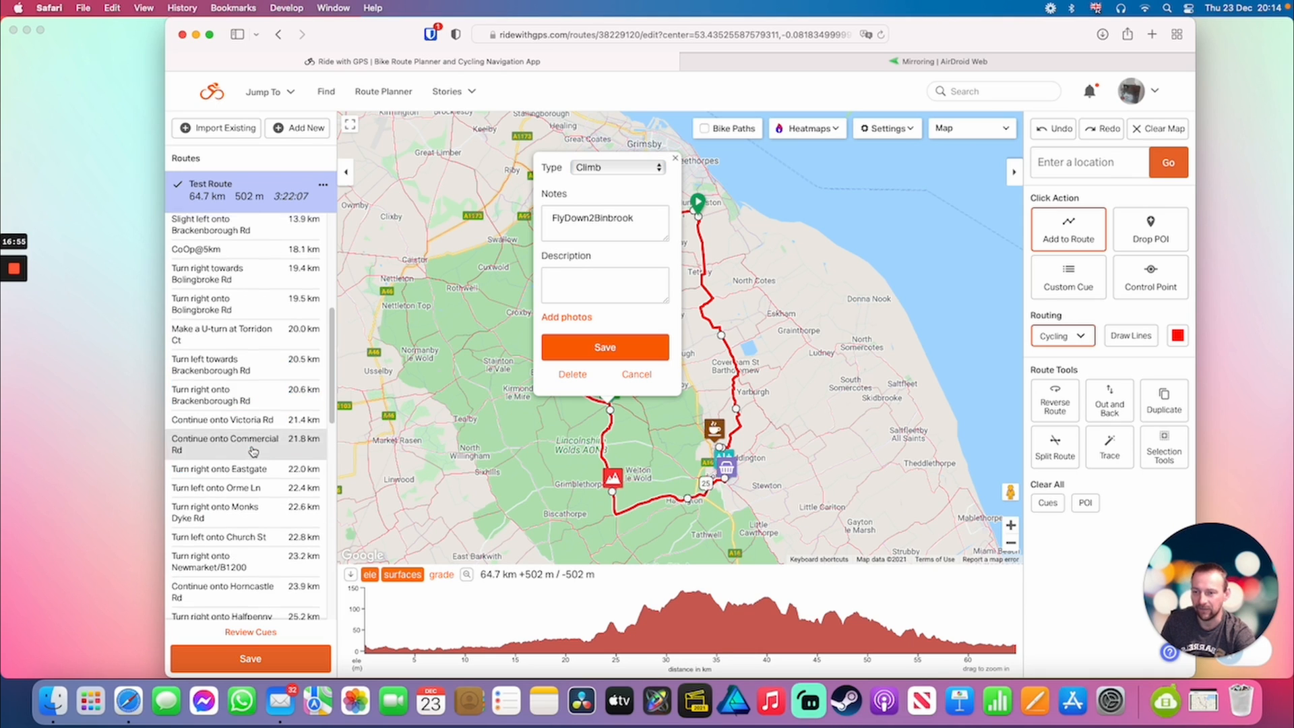
left_click(202, 364)
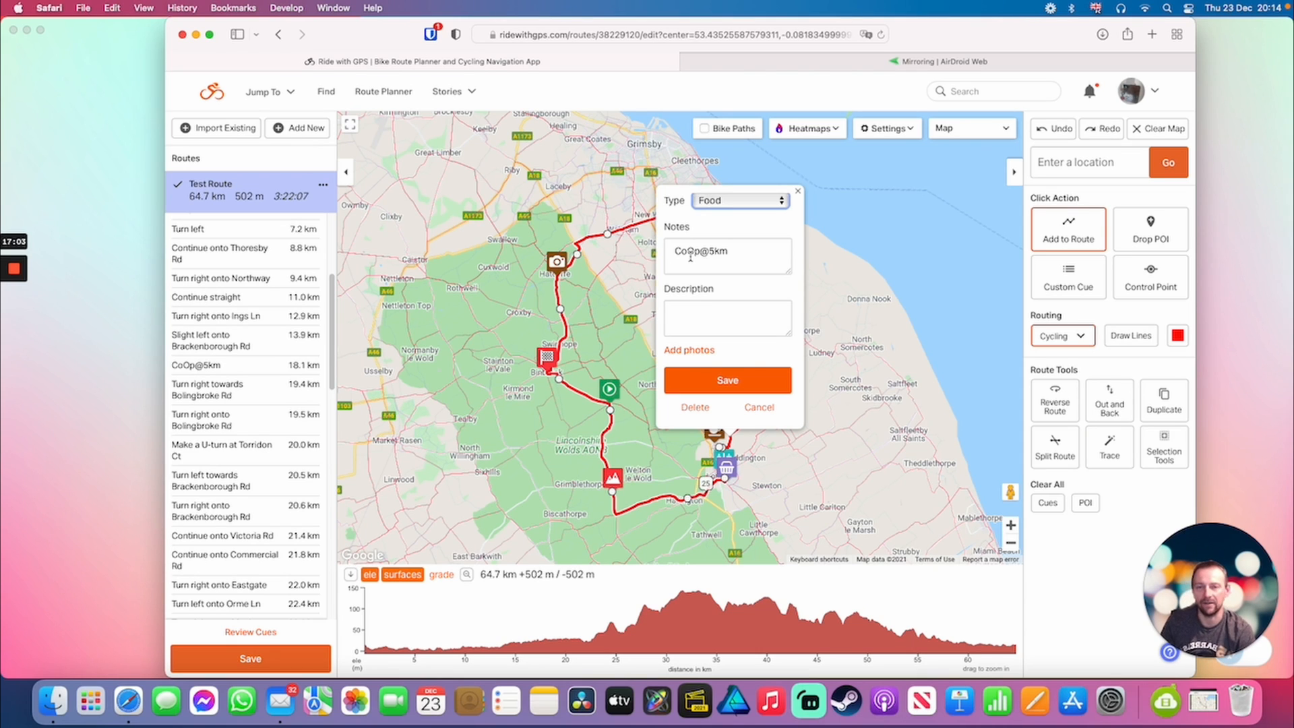
left_click(798, 191)
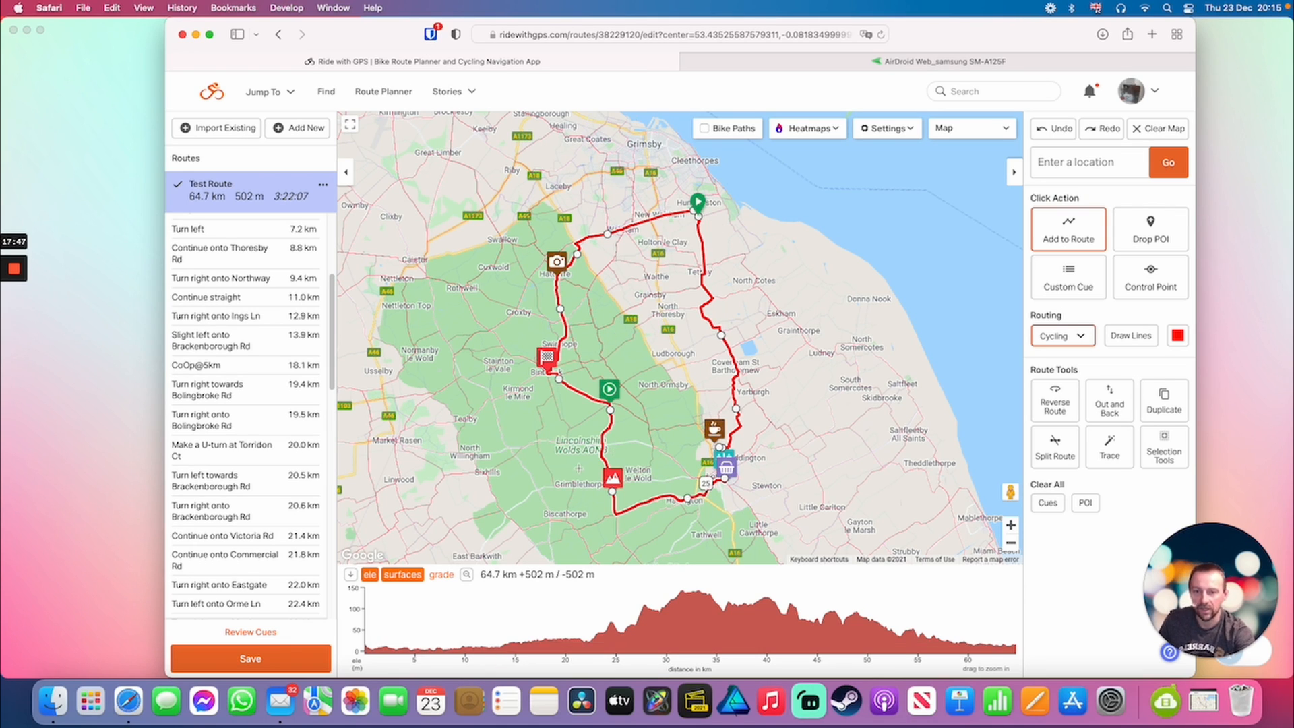
Switch to AirDroid Web to view Test Route on the mirrored phone.
left_click(843, 68)
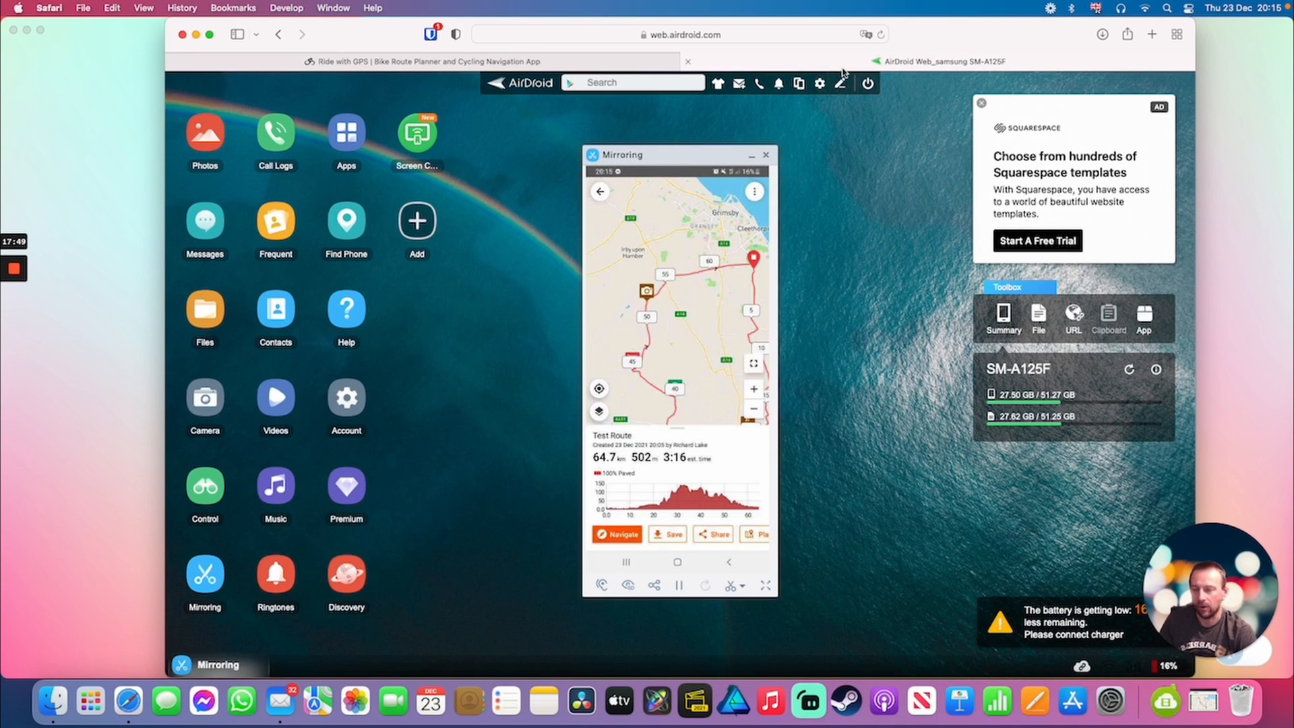